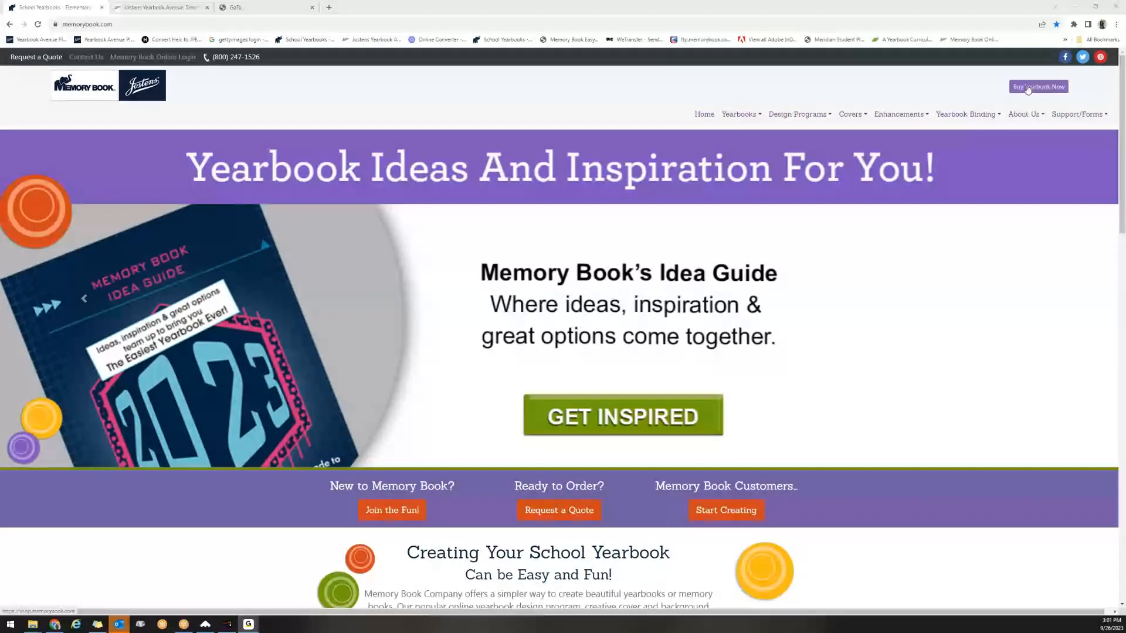
mouse_move(850, 120)
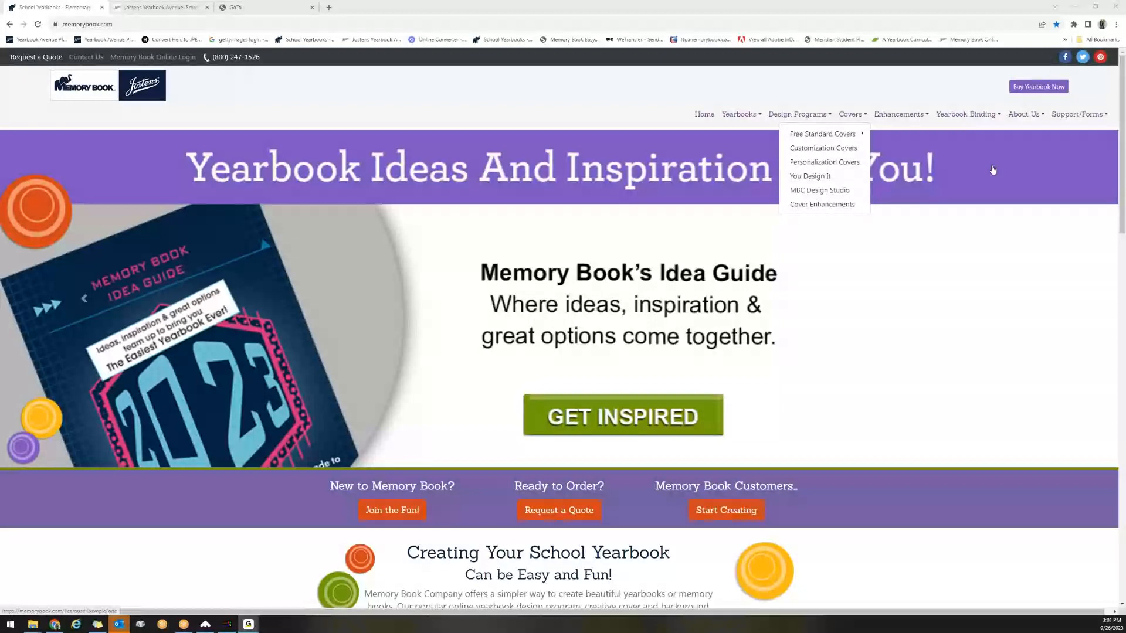
click(1090, 116)
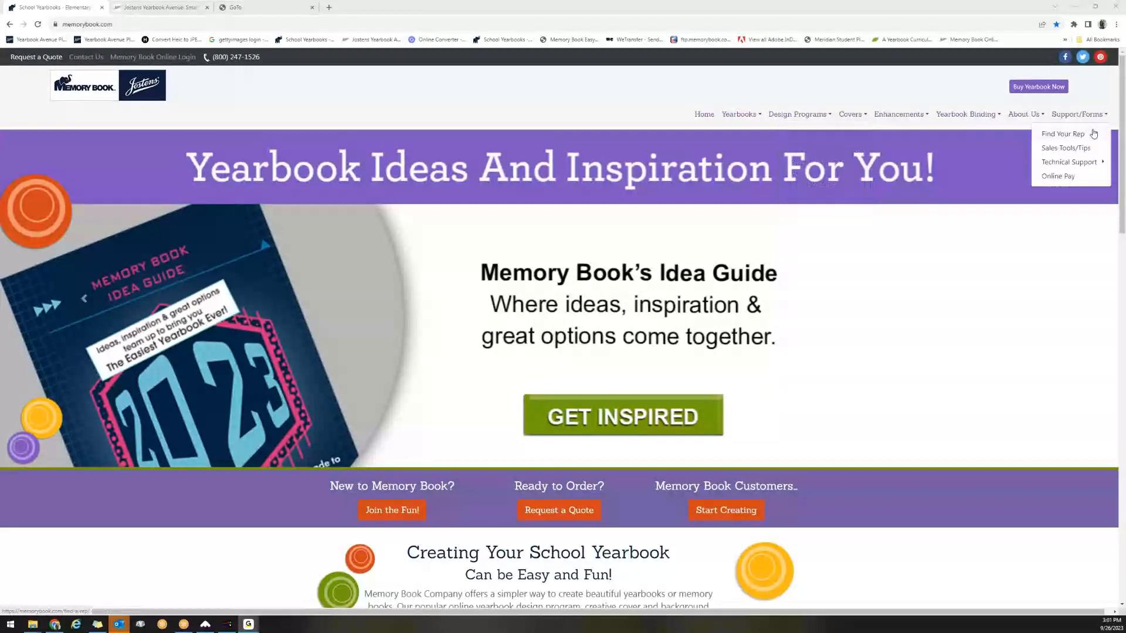
mouse_move(1070, 165)
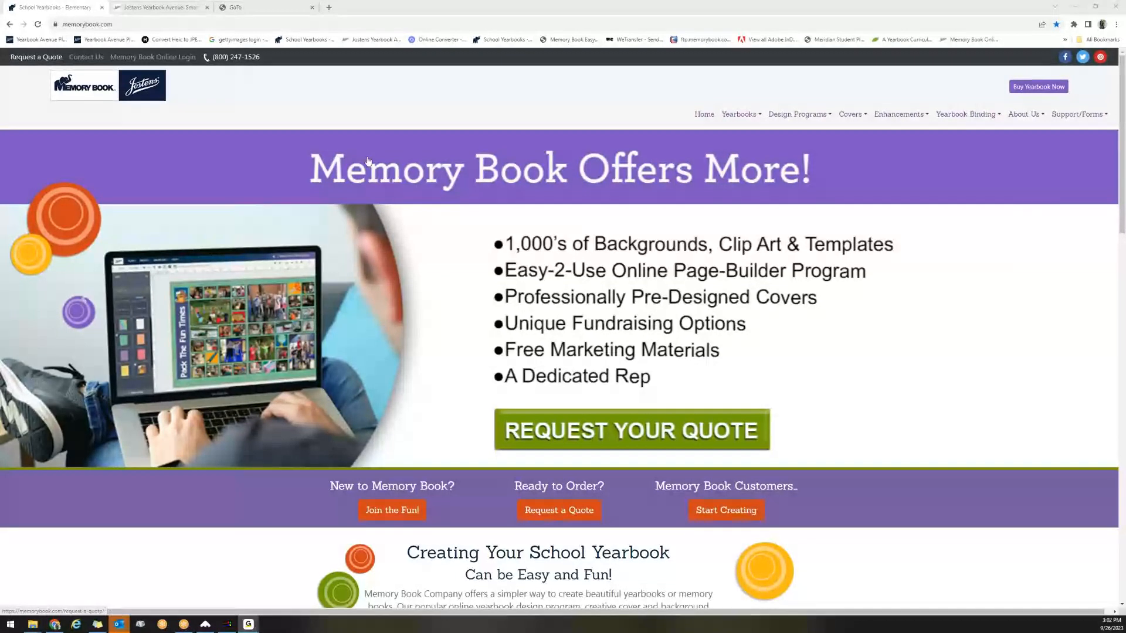
Open the Memory Book Online login page, enter the yearbook's job number for 2024, and log in.
click(176, 59)
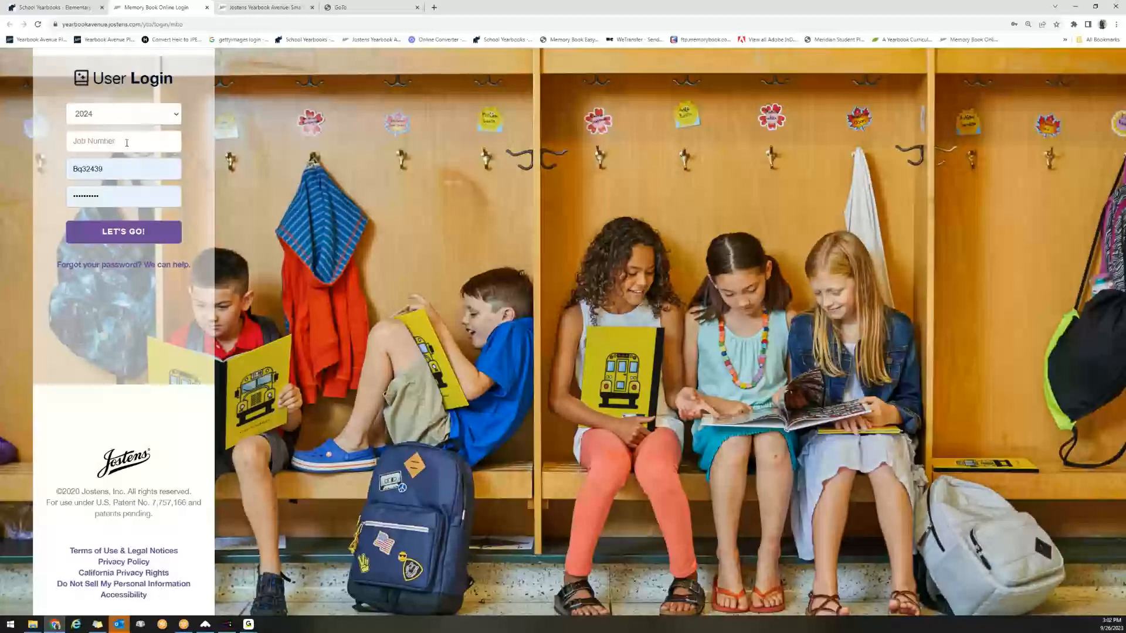
click(127, 143)
text(8000)
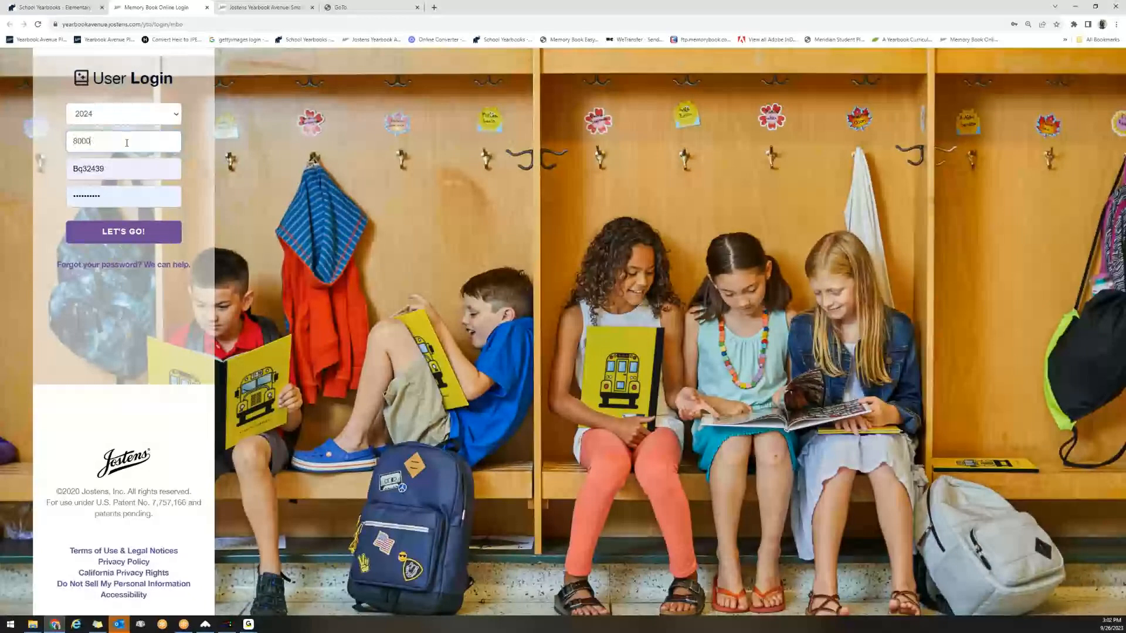
text(19)
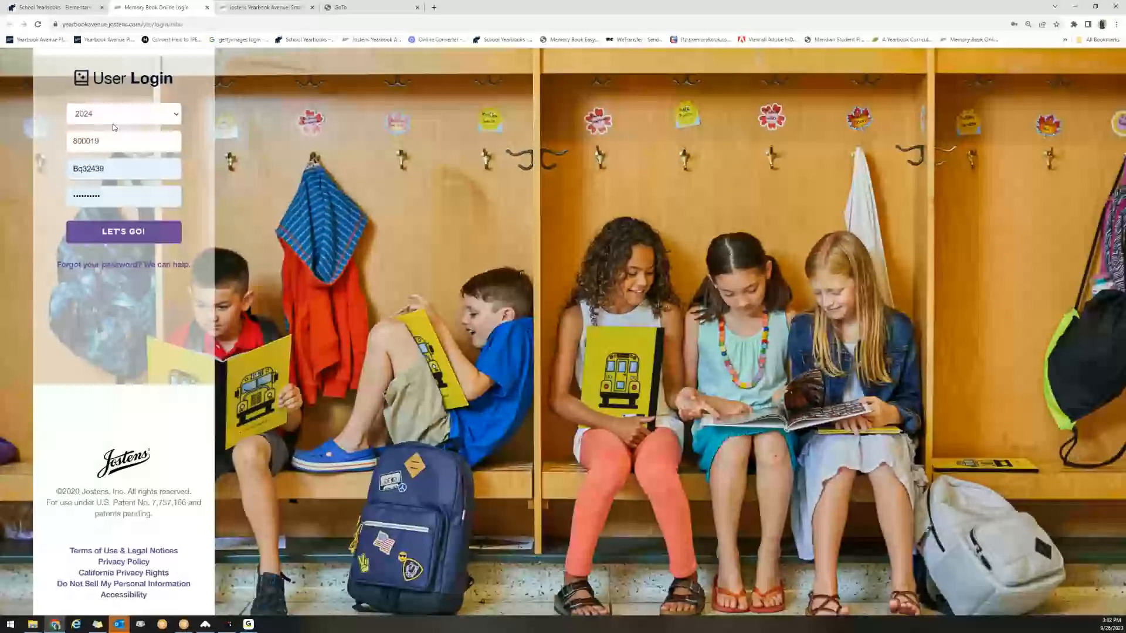
click(127, 233)
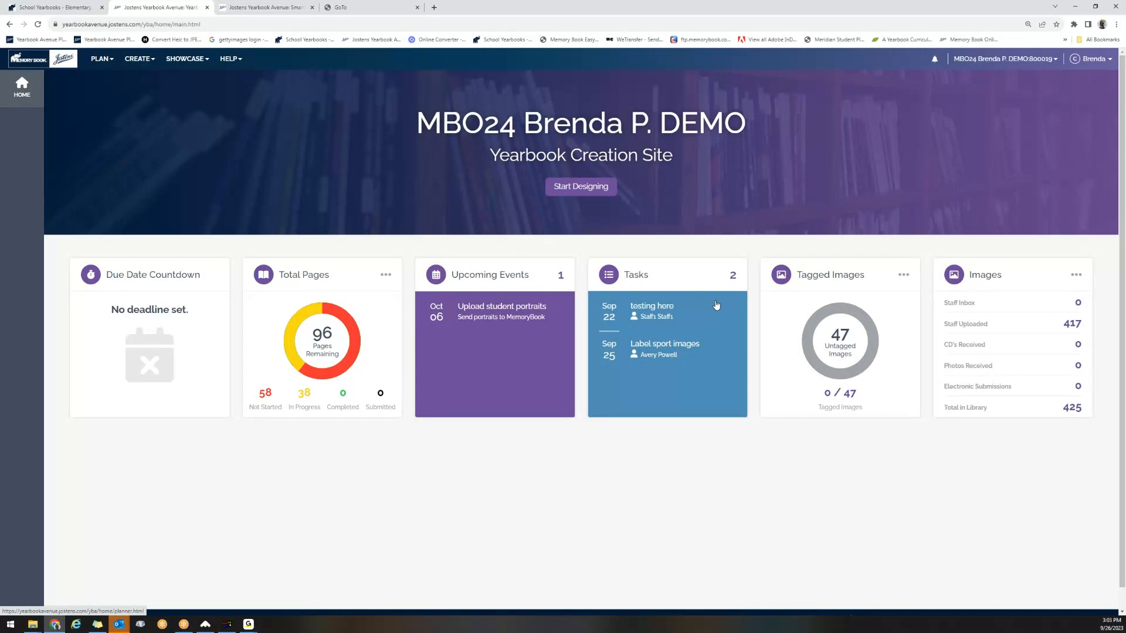
Open the planner from the upcoming events and start a new event named Submit Cover.
click(529, 279)
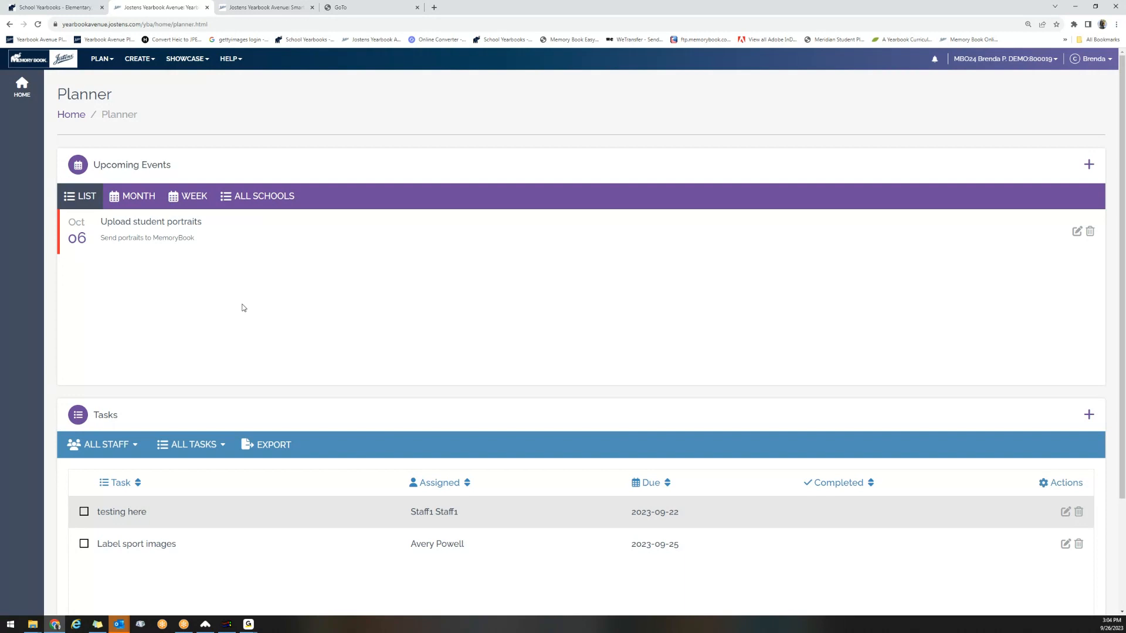
click(1089, 165)
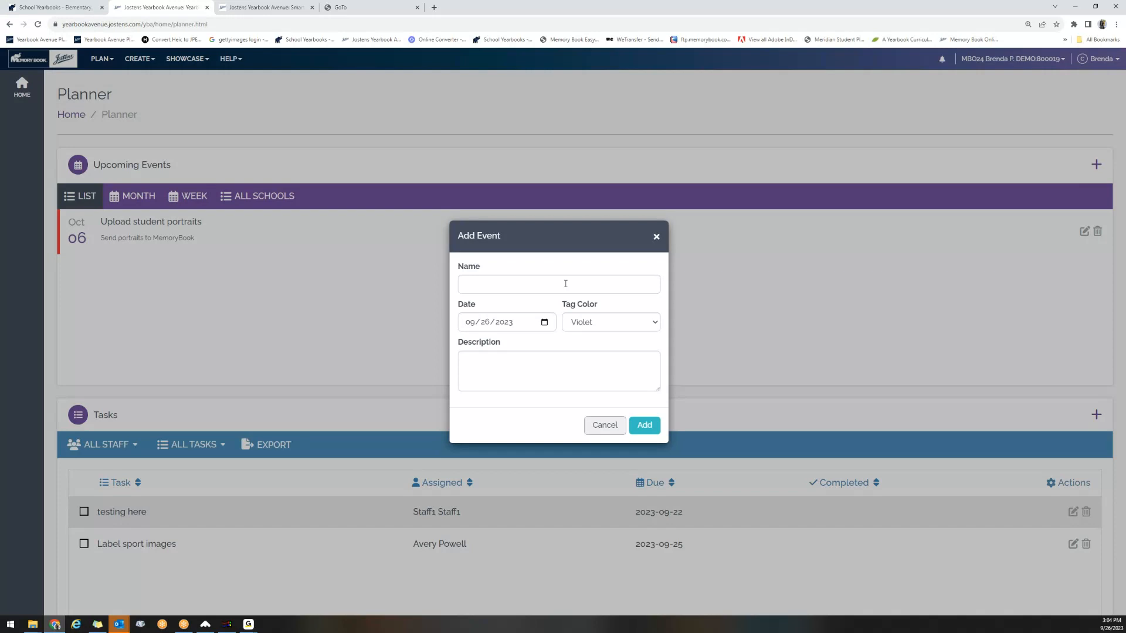
click(654, 324)
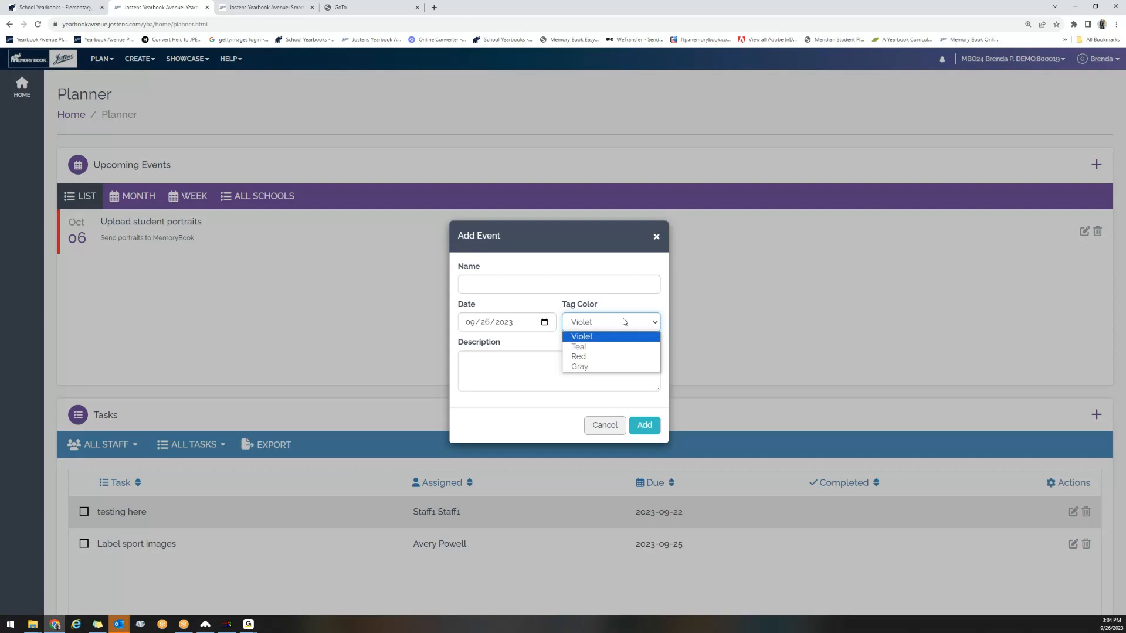
click(618, 291)
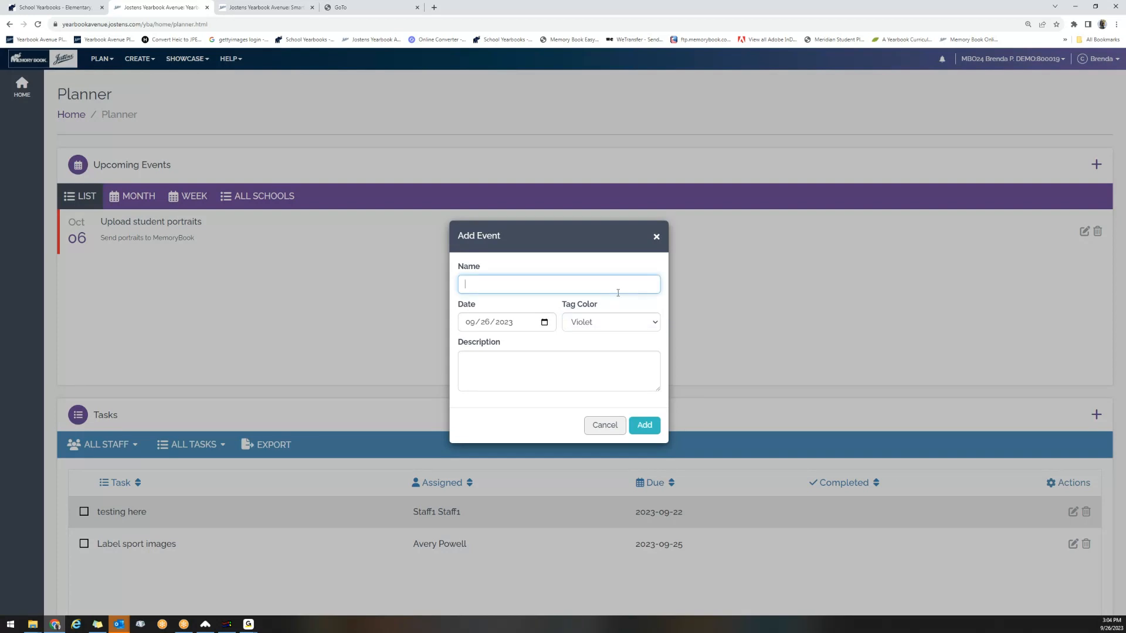
text(Submit Cover)
Set the Submit Cover event's date to 11/01/2023 and its tag color to Red, add it, and reload the planner.
click(548, 323)
key(Up)
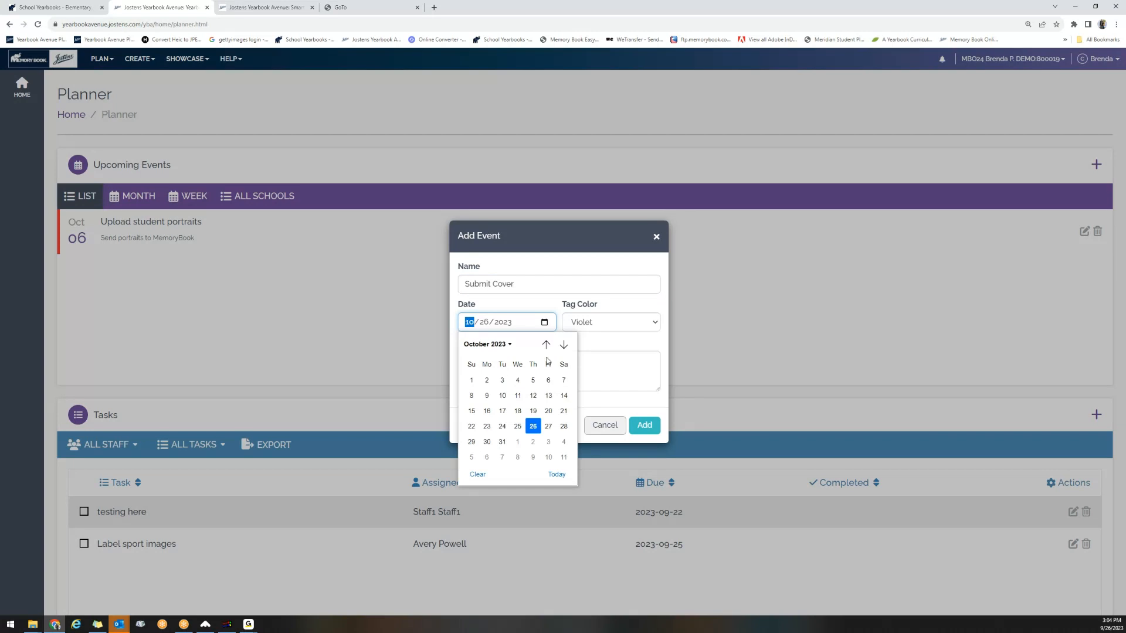
click(519, 443)
click(655, 328)
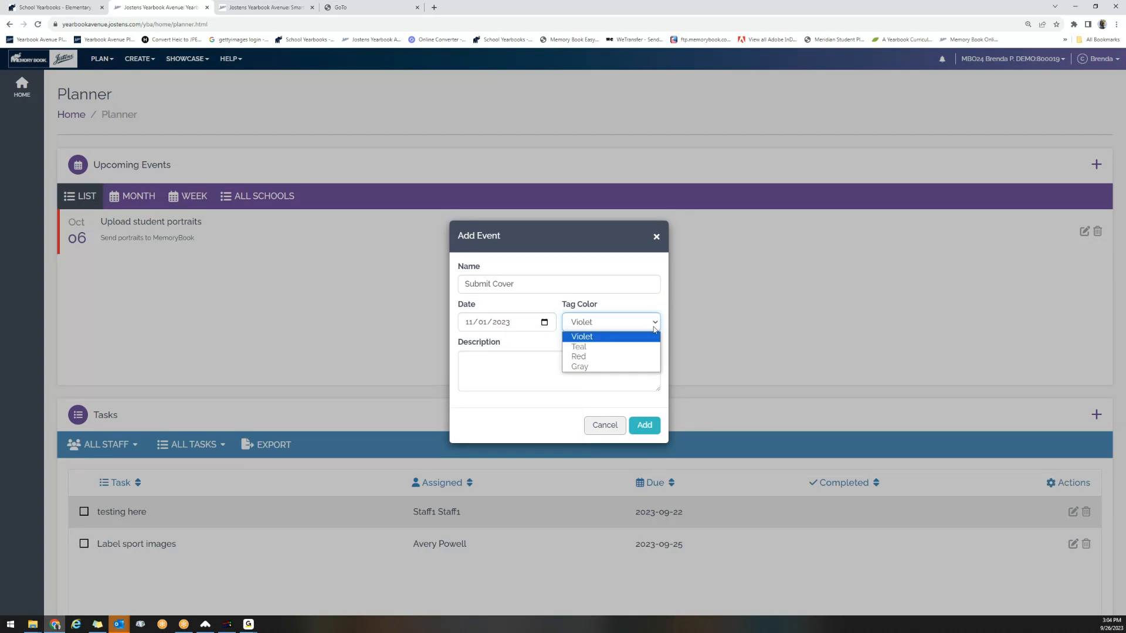
click(603, 356)
click(641, 425)
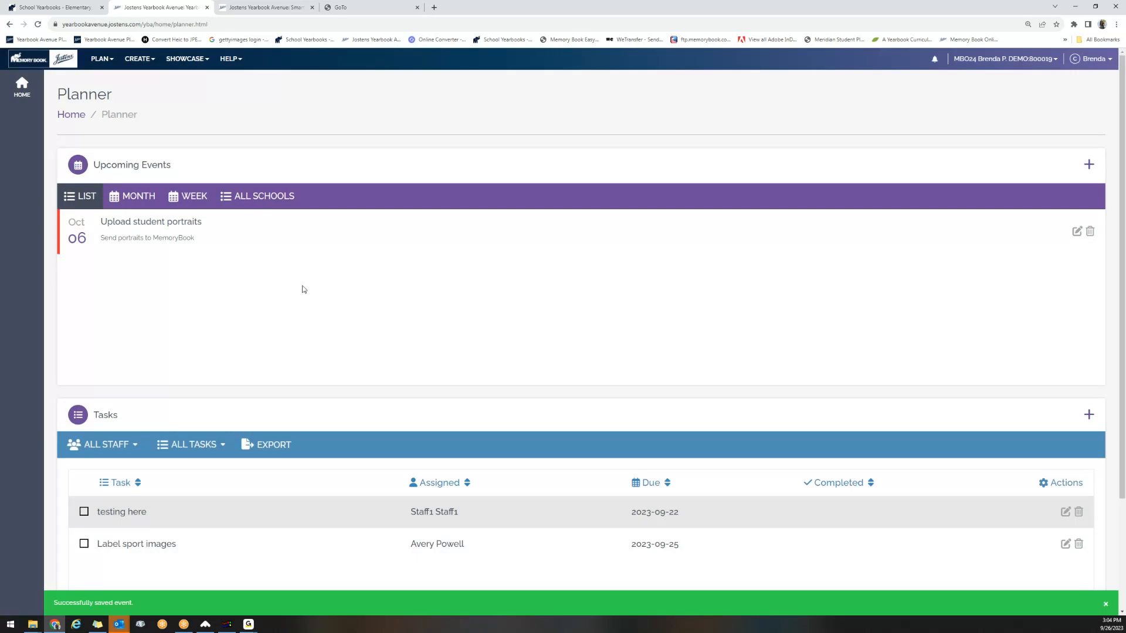
click(37, 25)
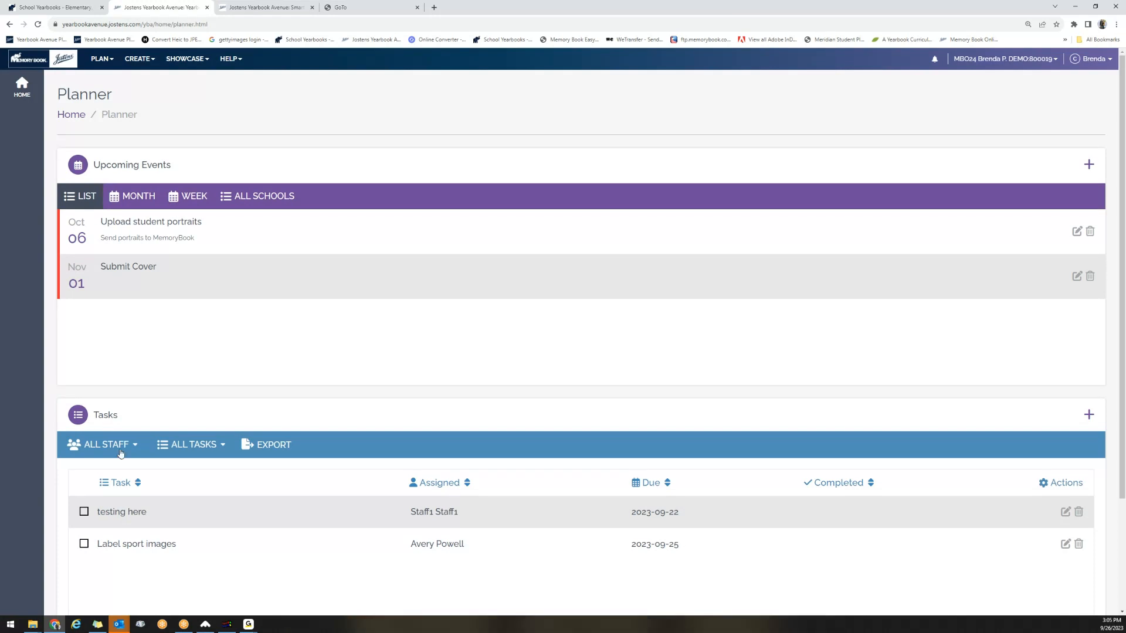
View the form for adding a task, close it without saving, and return to the home page.
click(1089, 416)
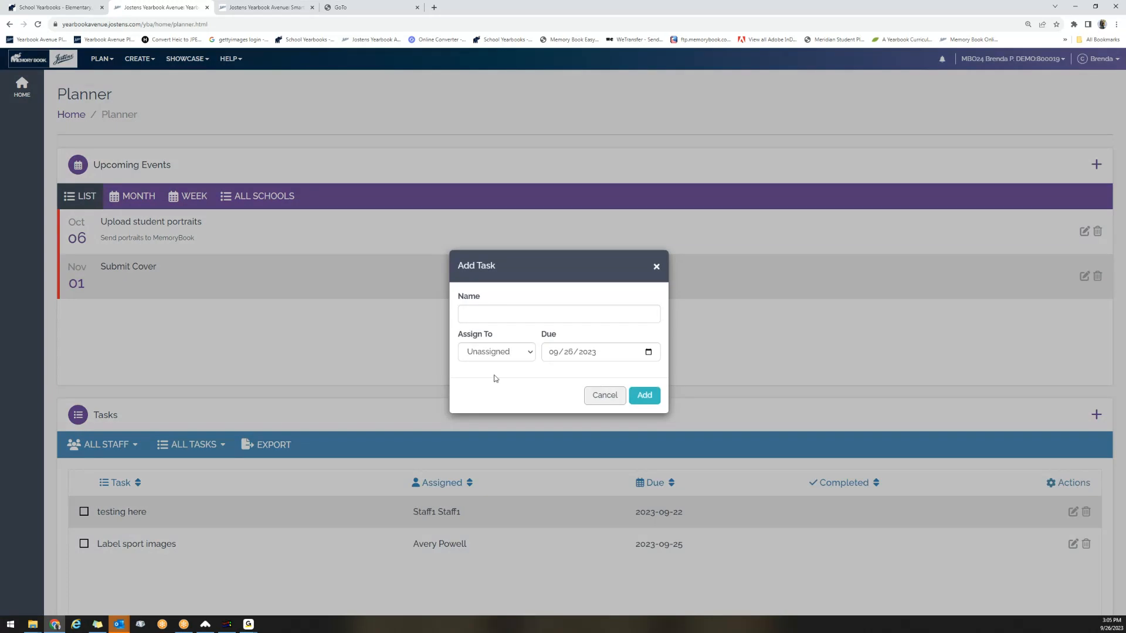
click(605, 396)
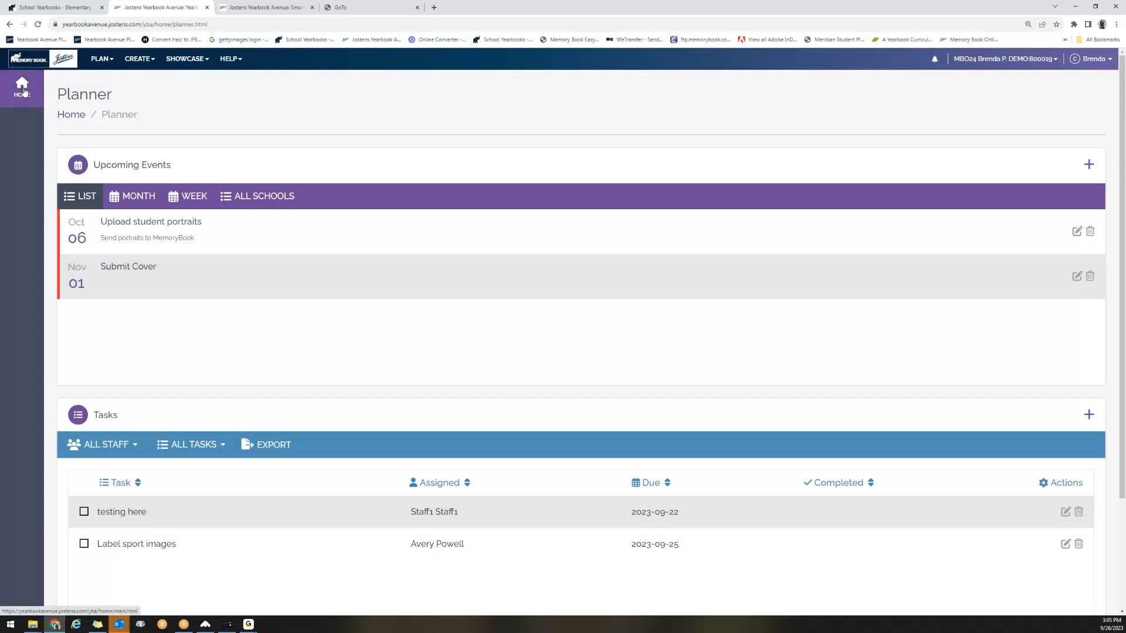
click(23, 91)
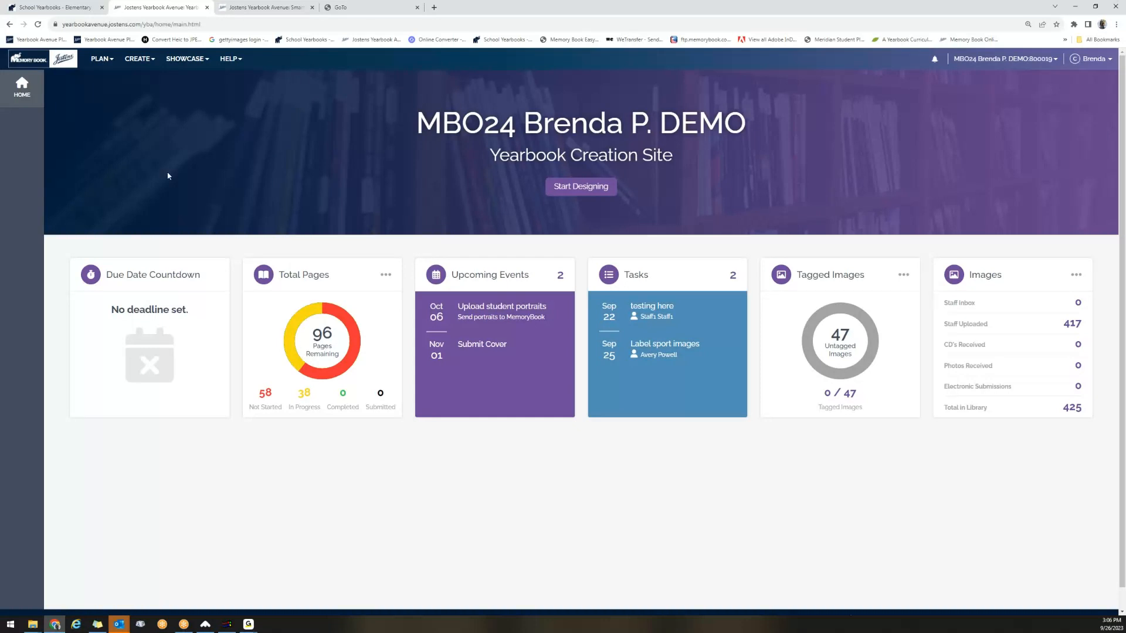
Open the yearbook's page ladder from the planning options.
click(107, 67)
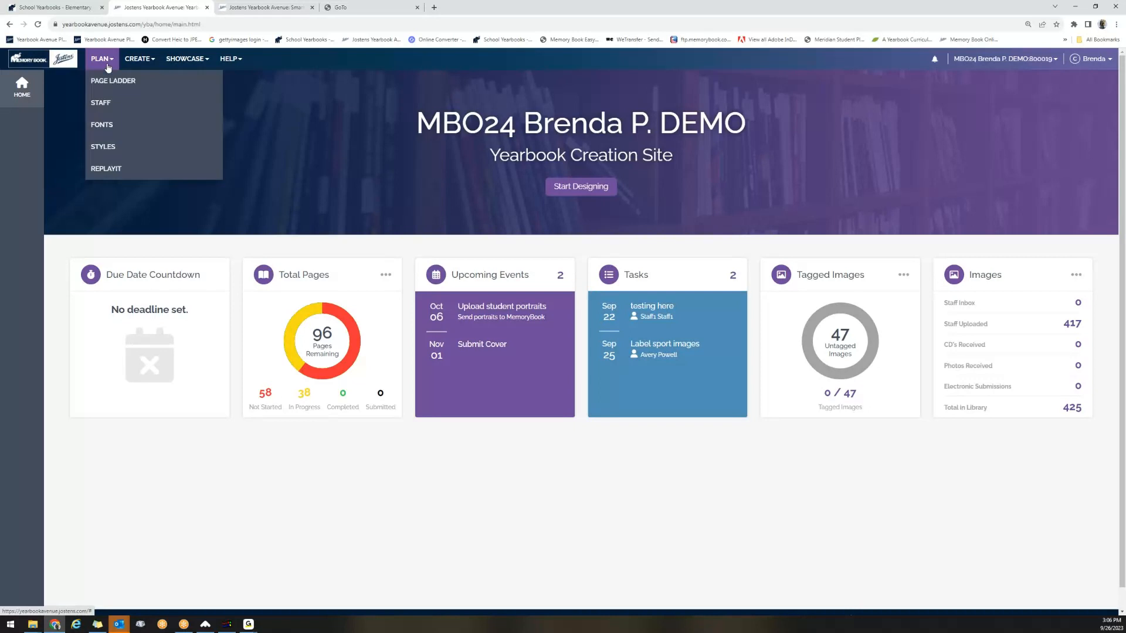
click(141, 65)
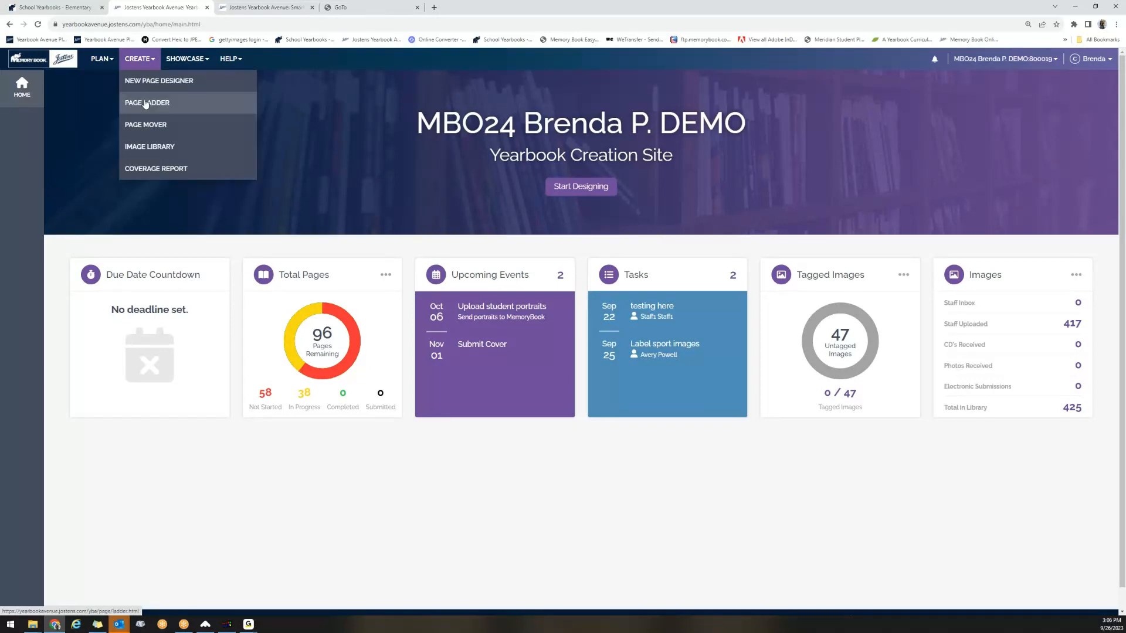
click(110, 65)
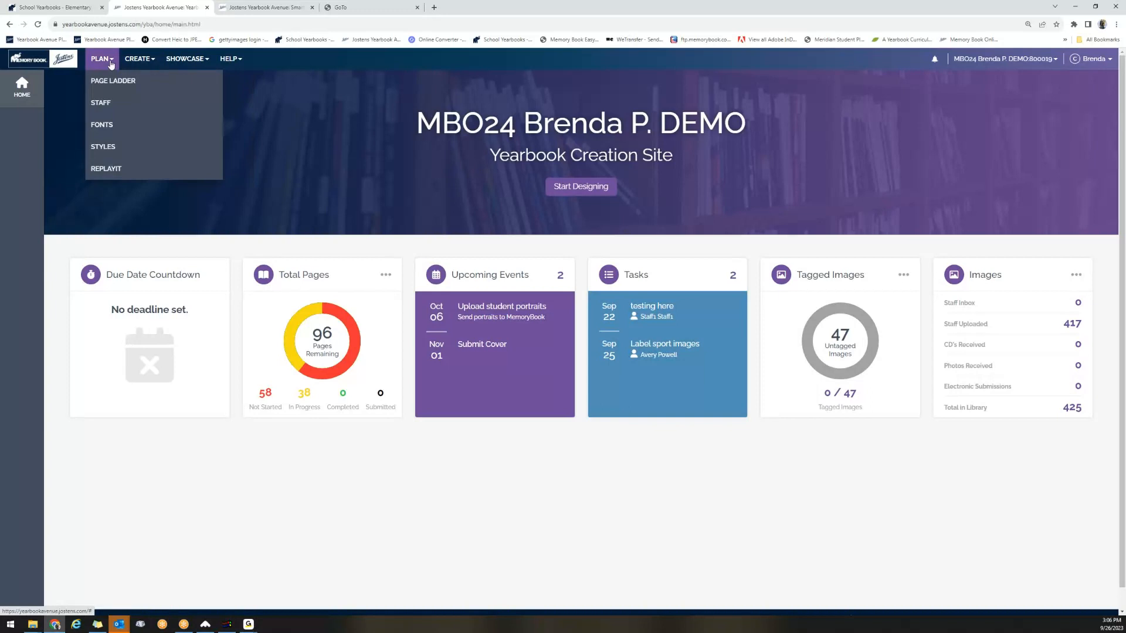
click(106, 81)
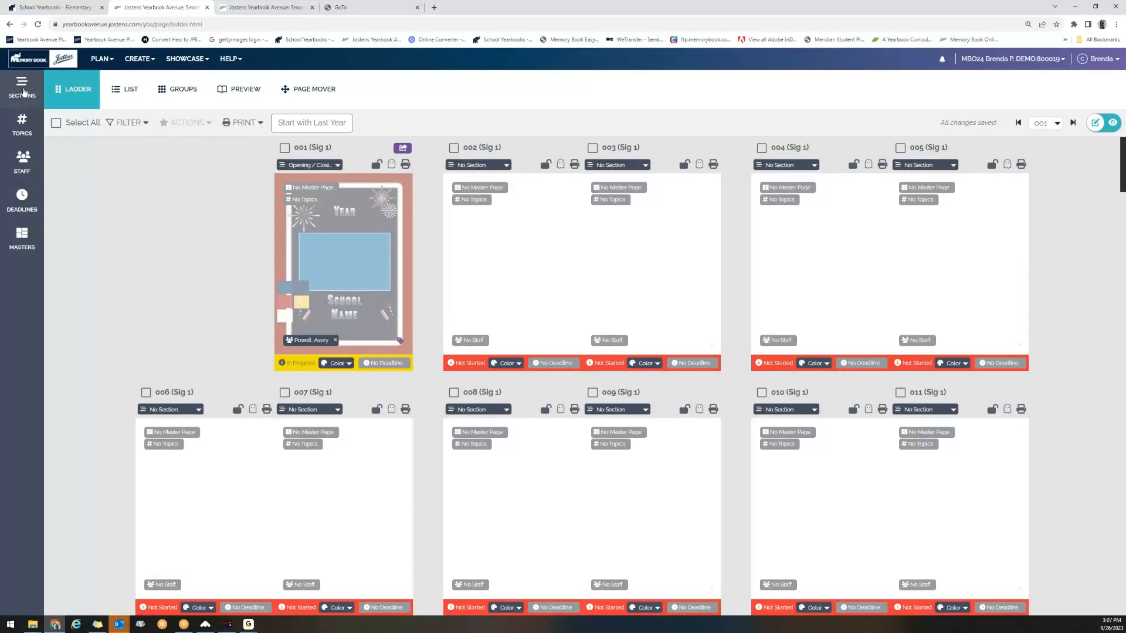
Open the page ladder's sections and add the predefined Sports section.
click(24, 92)
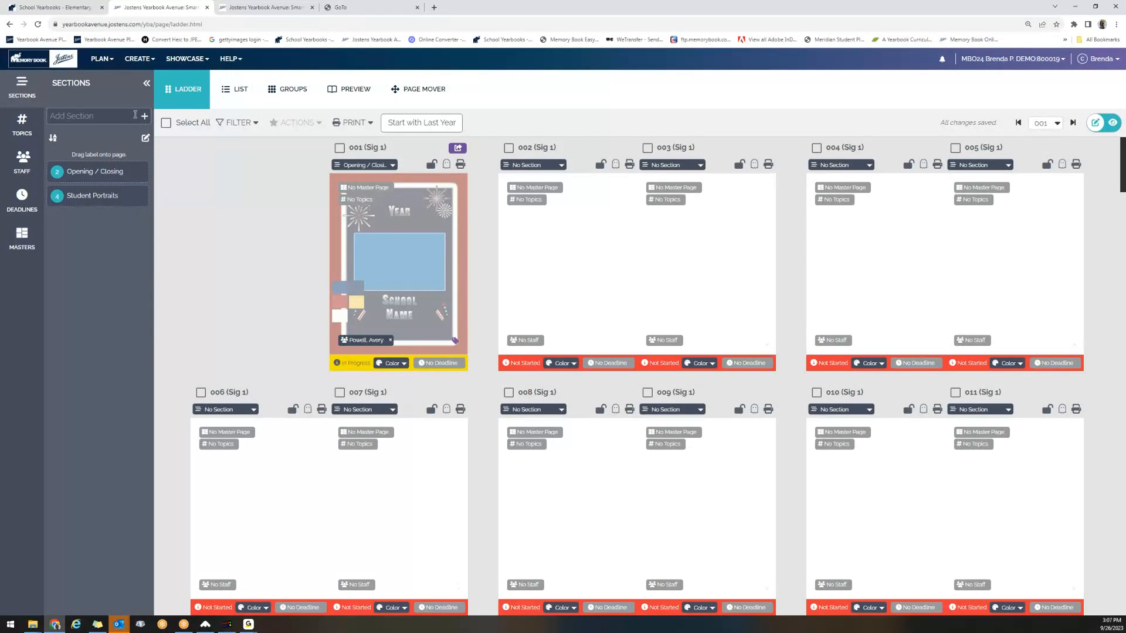
click(120, 118)
text(Sport)
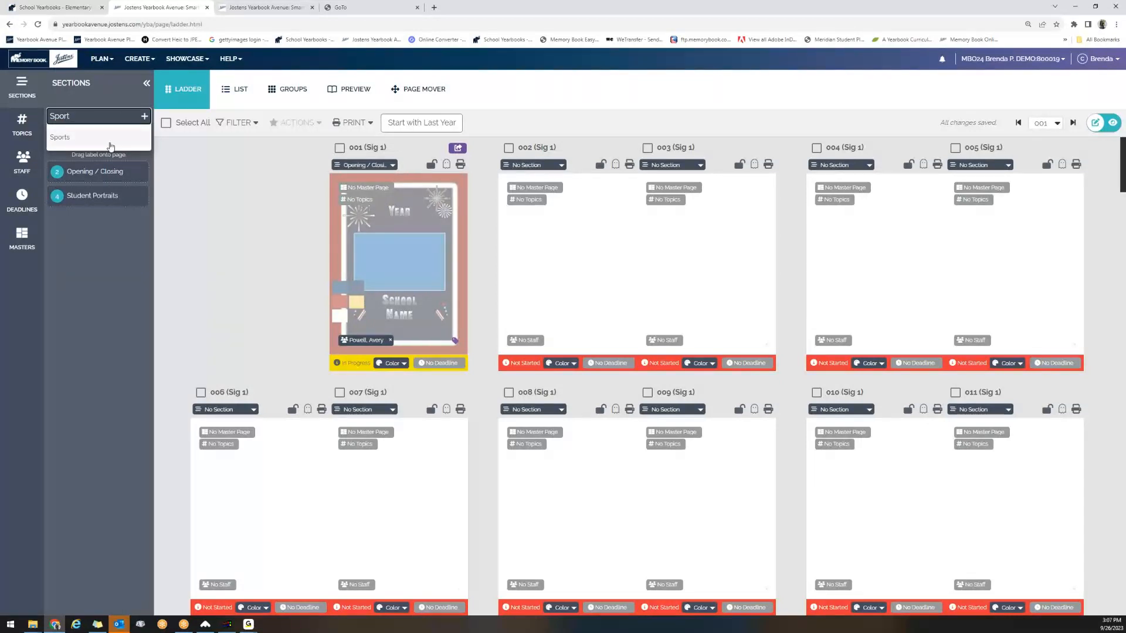
click(110, 138)
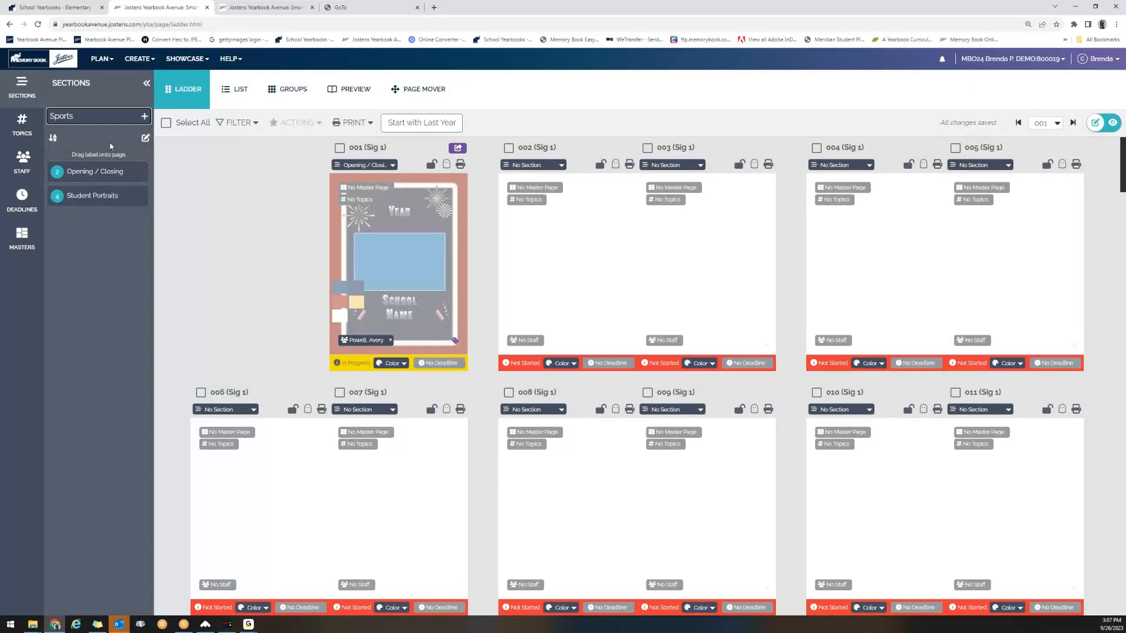
key(Return)
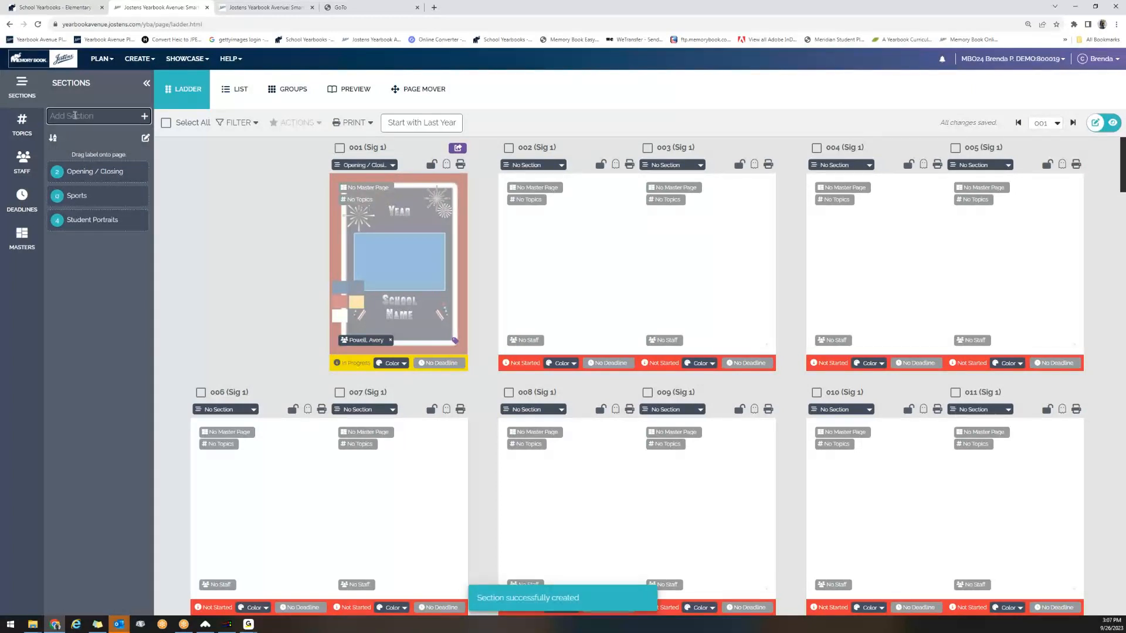
Add the predefined Divider section to the page ladder's section list.
click(74, 115)
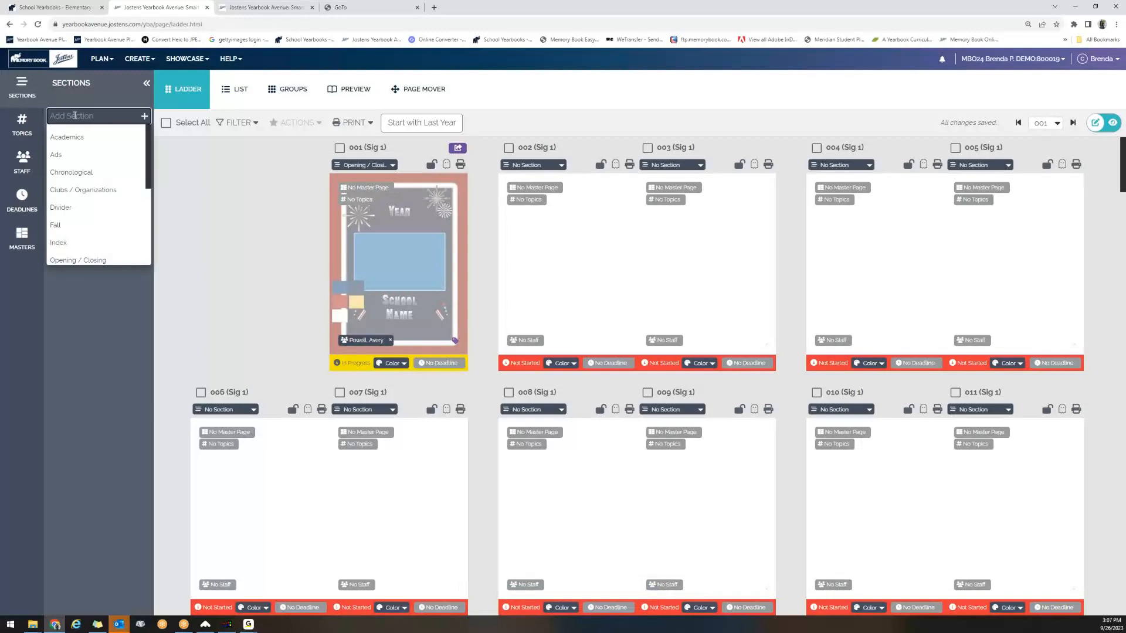
text(D)
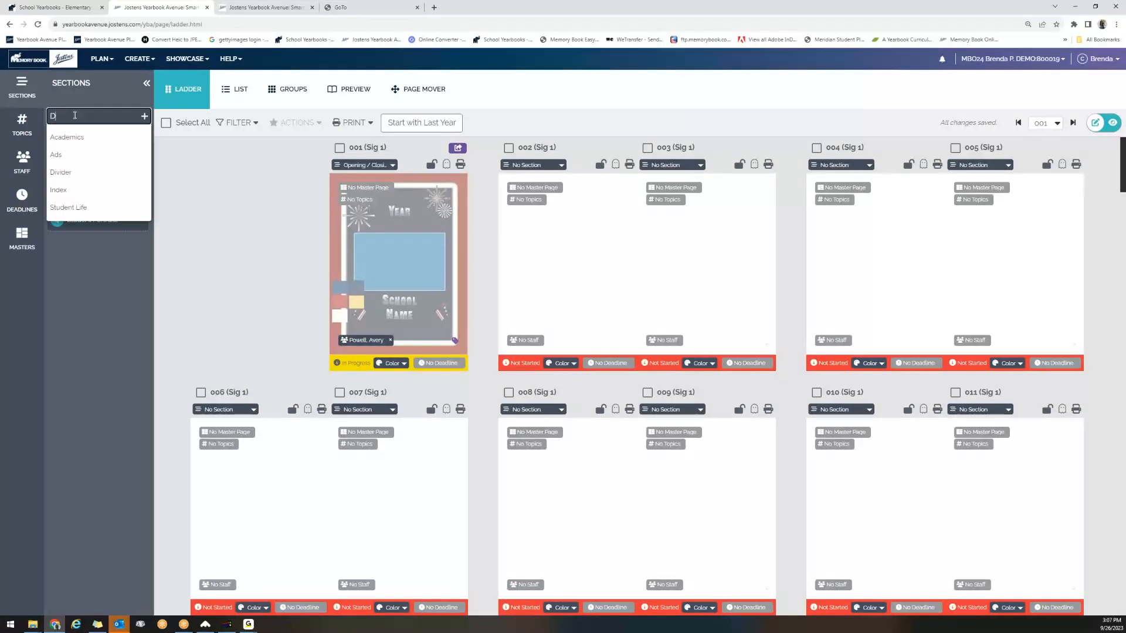
text(iv)
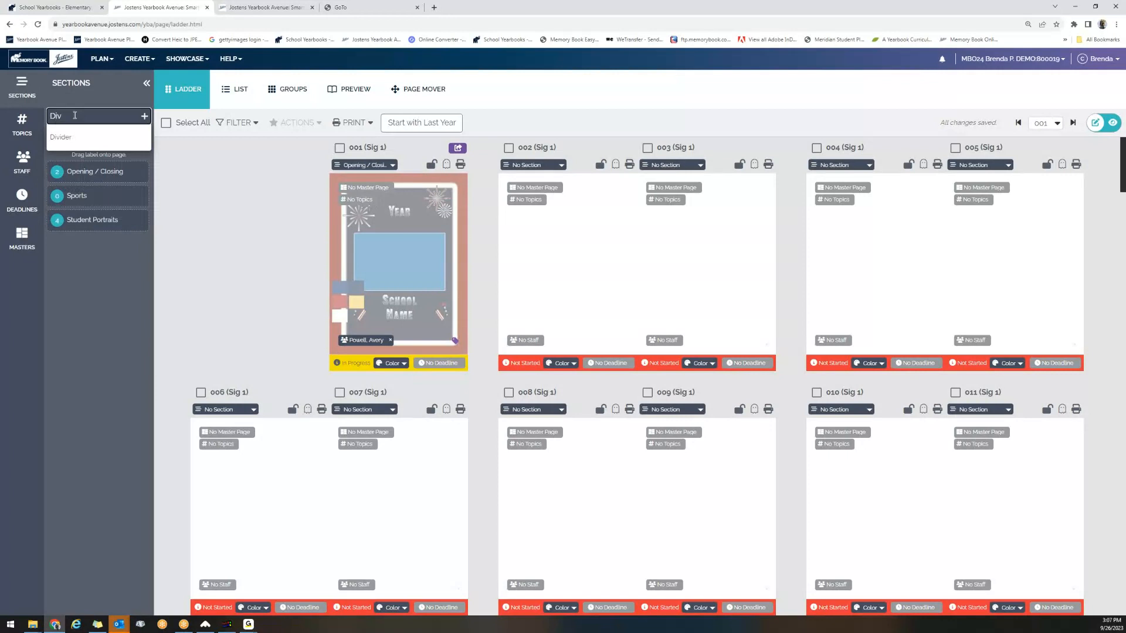
click(68, 138)
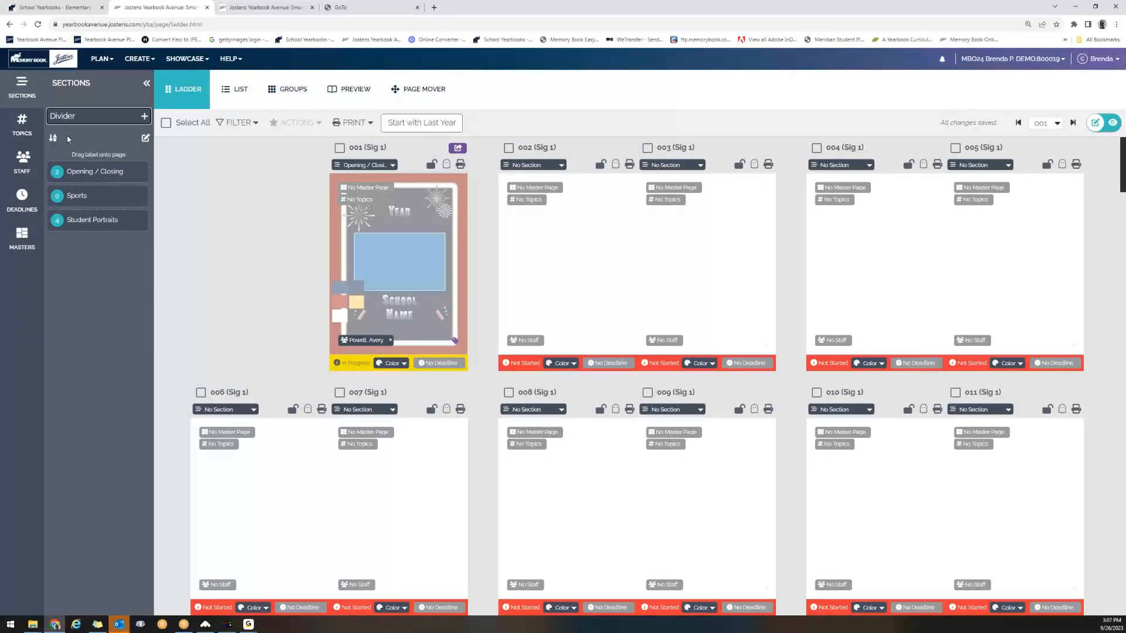
key(Return)
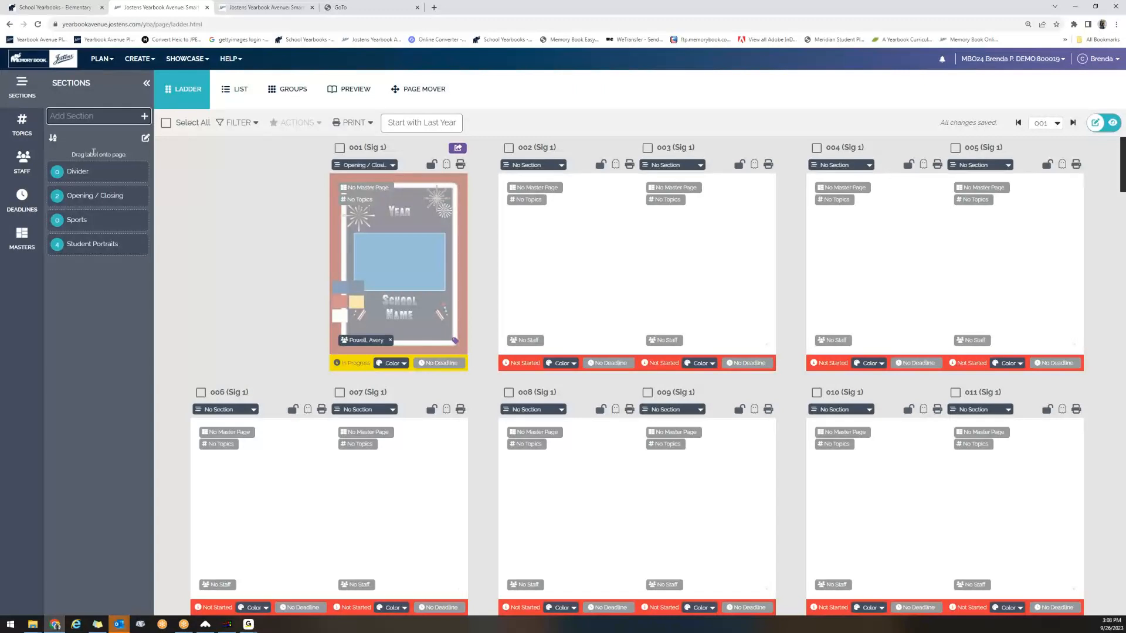
Choose Clubs / Organizations as the name for another page ladder section.
click(88, 117)
text(Cl)
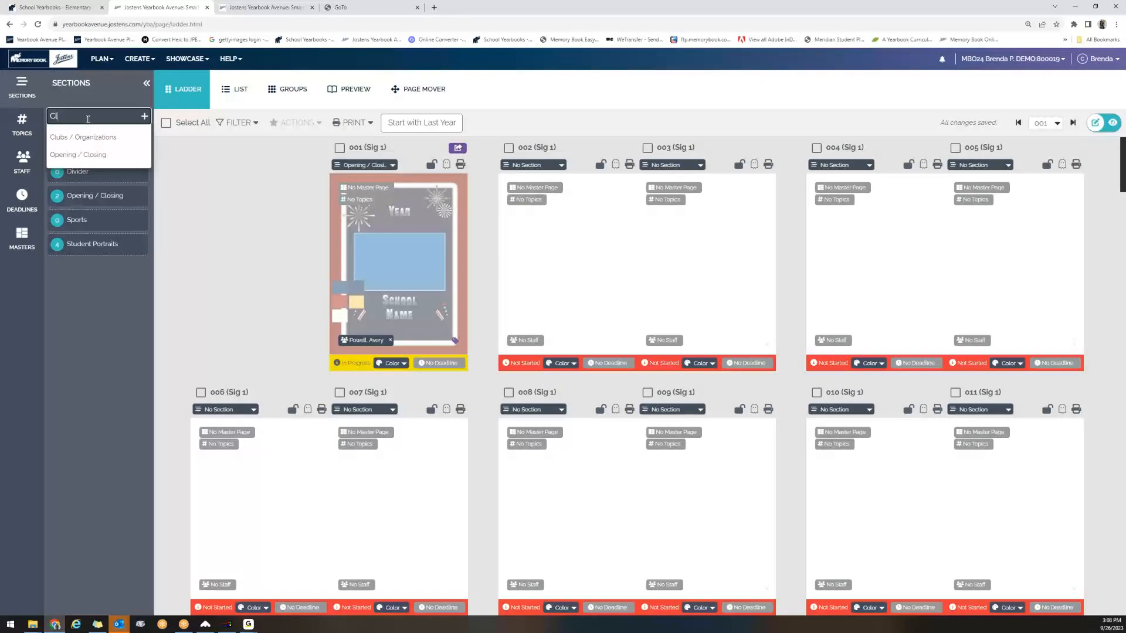
text(ub)
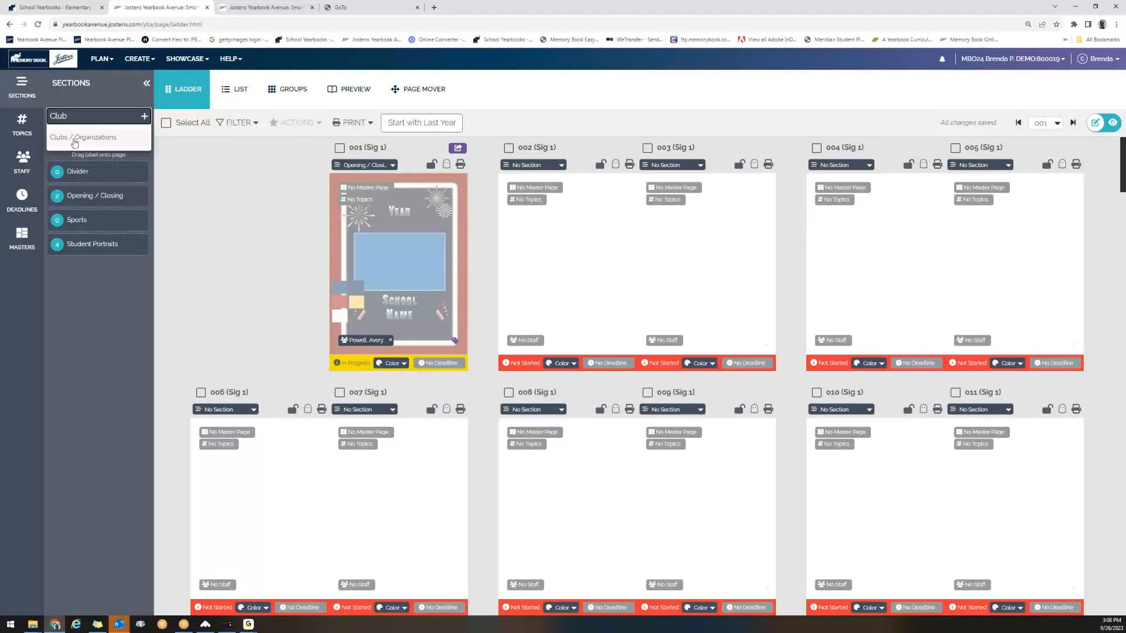
click(75, 143)
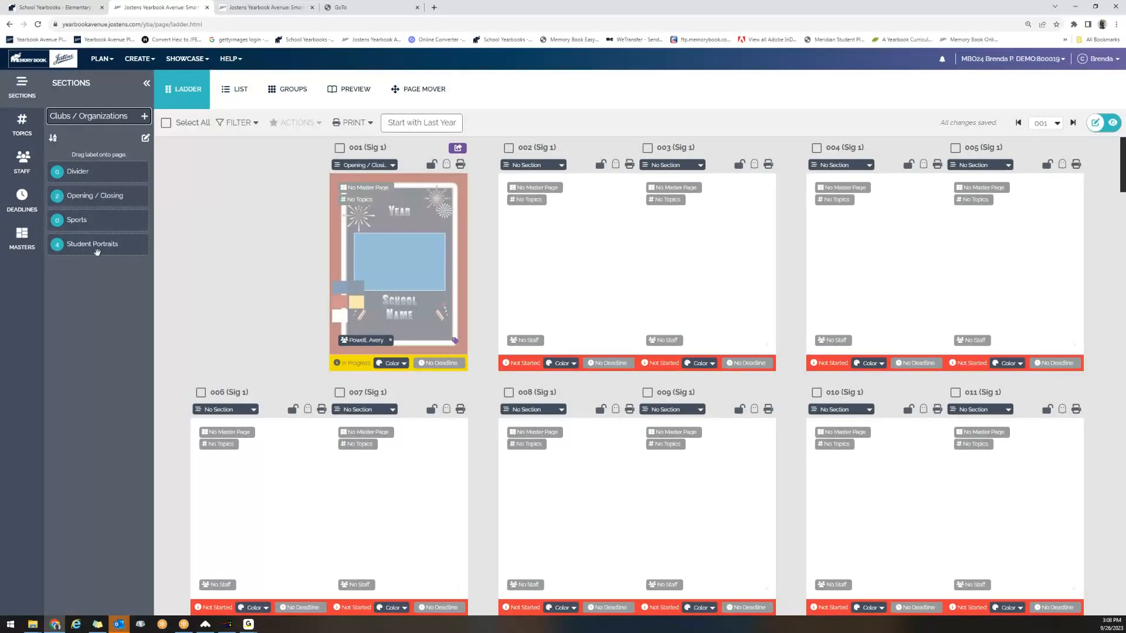
Add the predefined FBLA topic to the page ladder's topic list.
click(20, 125)
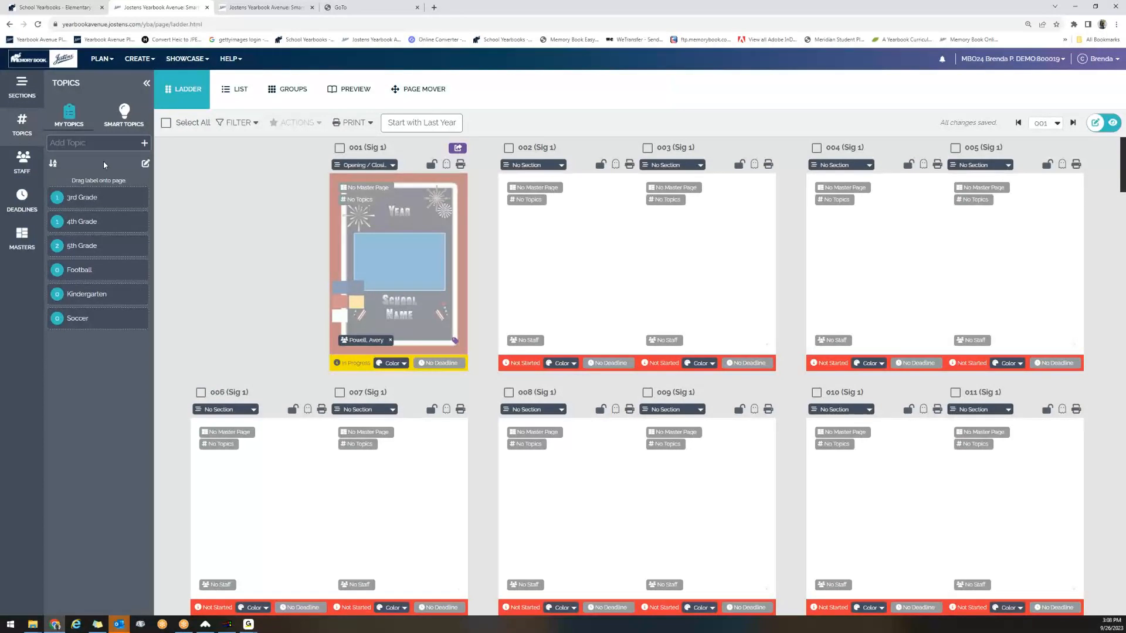
click(96, 143)
text(FB)
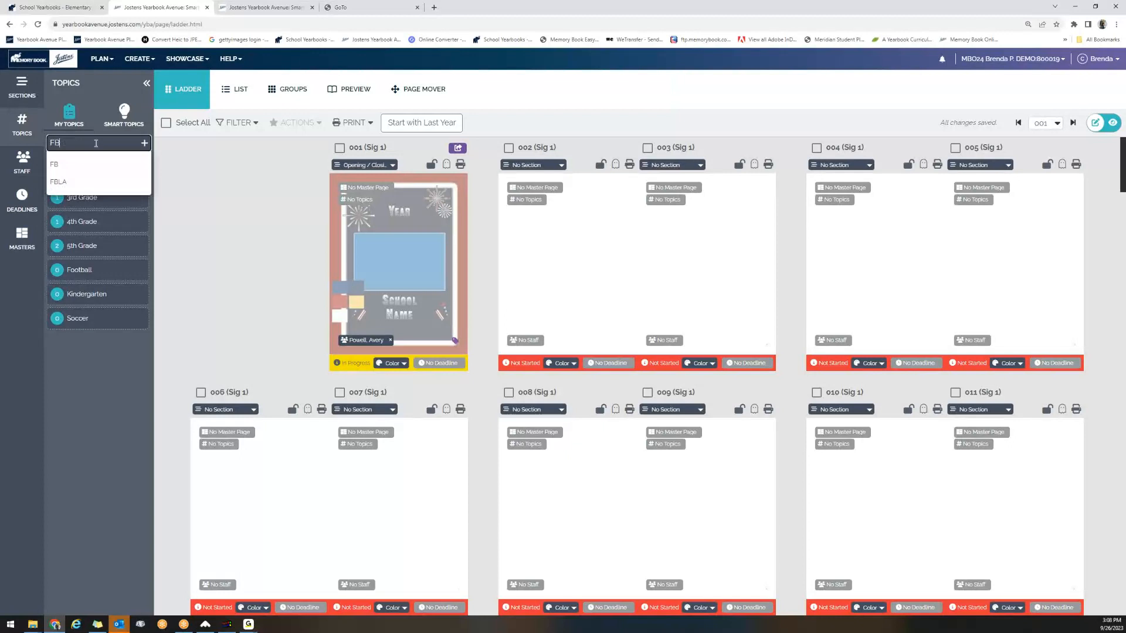
text(LA)
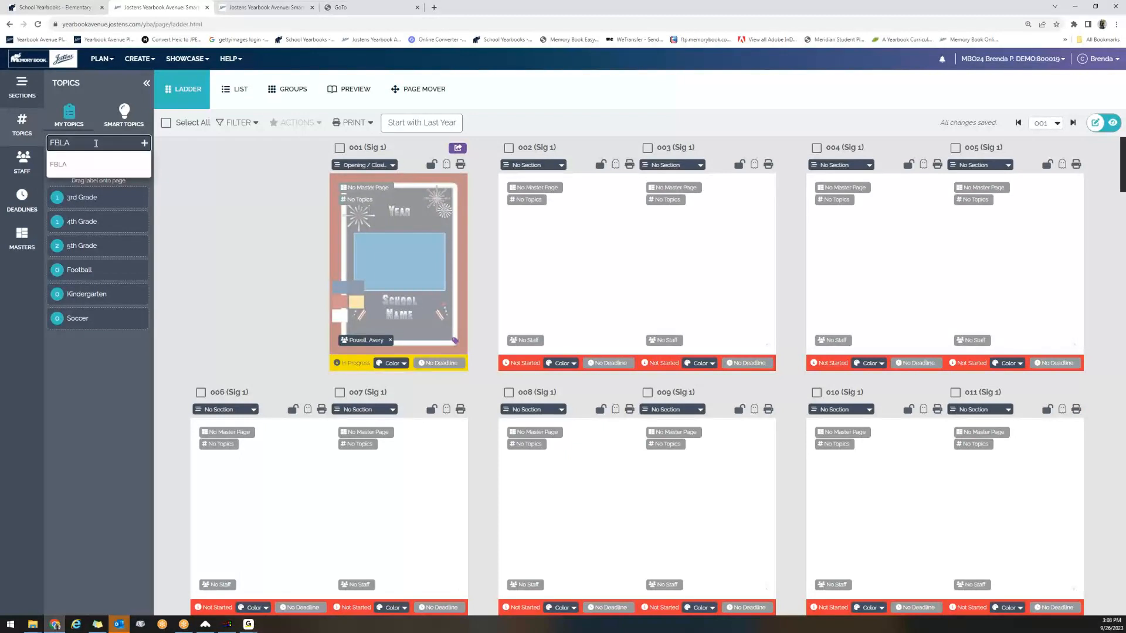
key(Return)
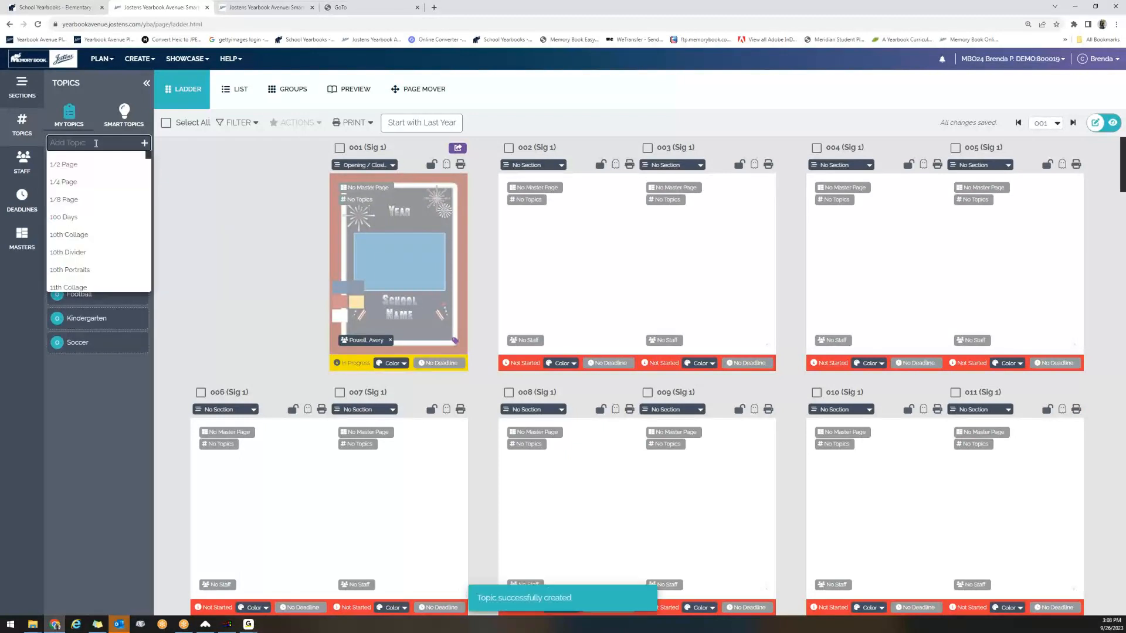
click(132, 421)
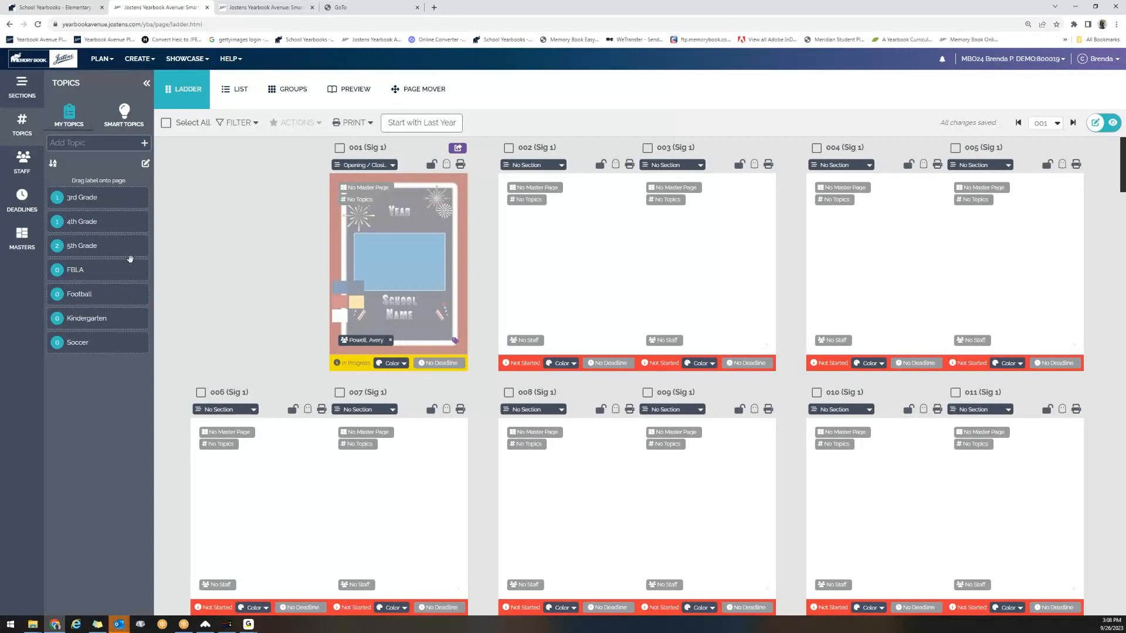
Assign the 3rd Grade topic to the spread of pages 002 and 003.
click(21, 88)
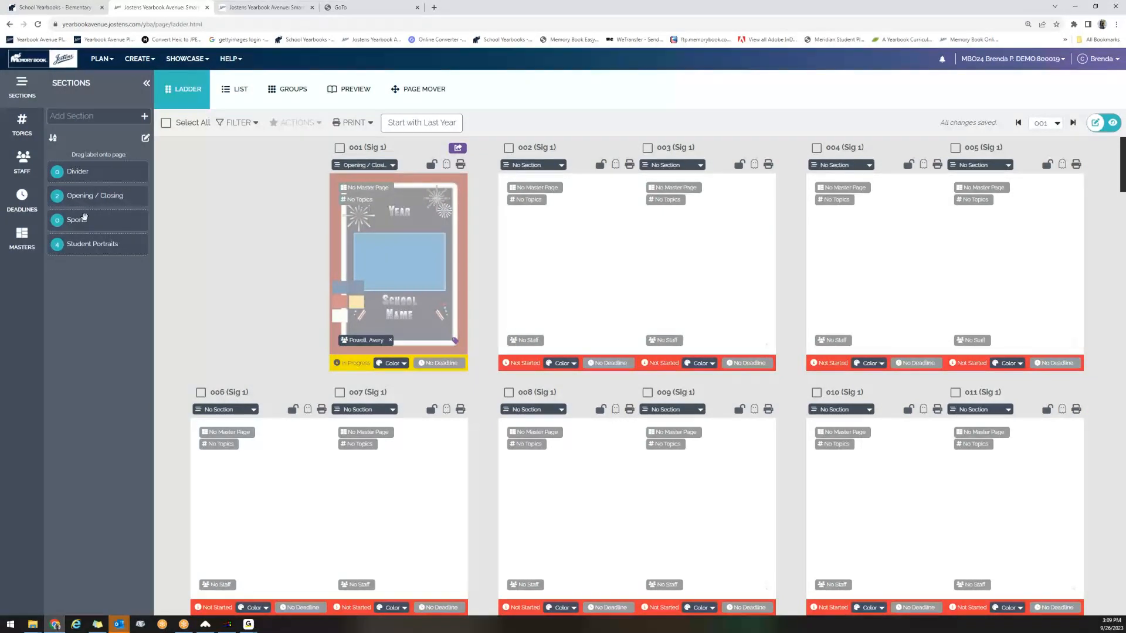
click(24, 126)
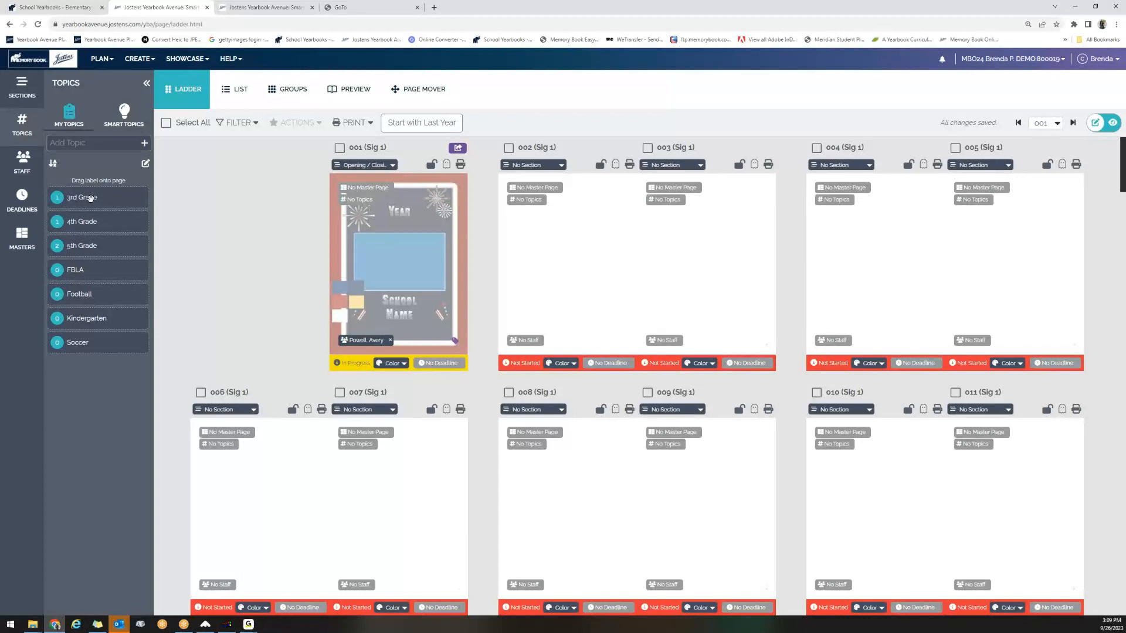
drag(89, 198, 633, 245)
drag(81, 200, 616, 262)
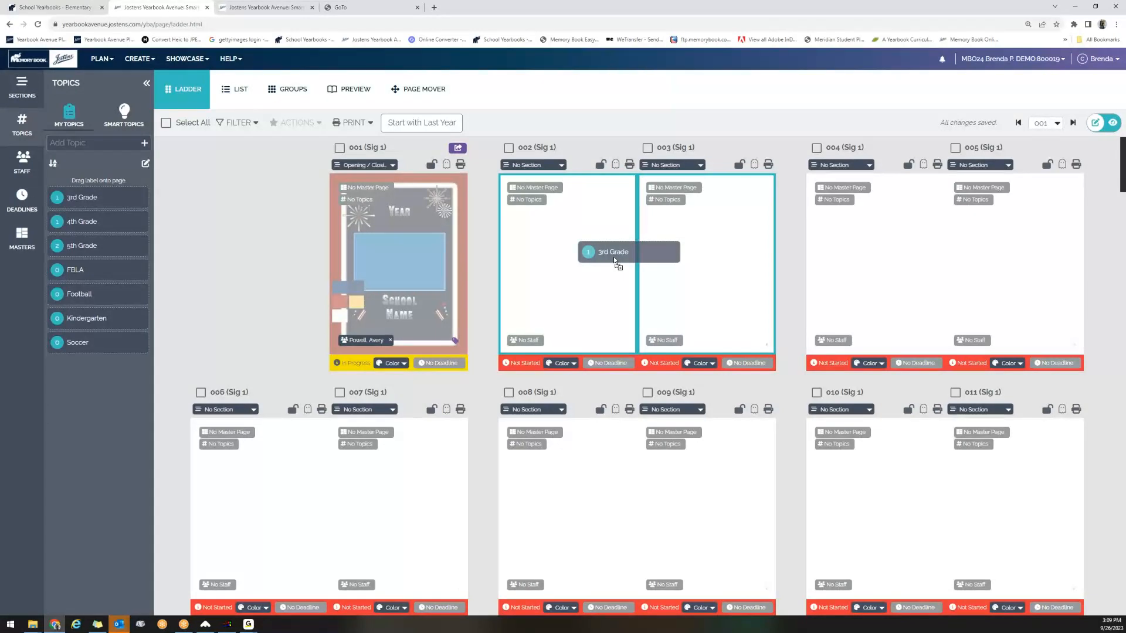
drag(617, 264, 625, 252)
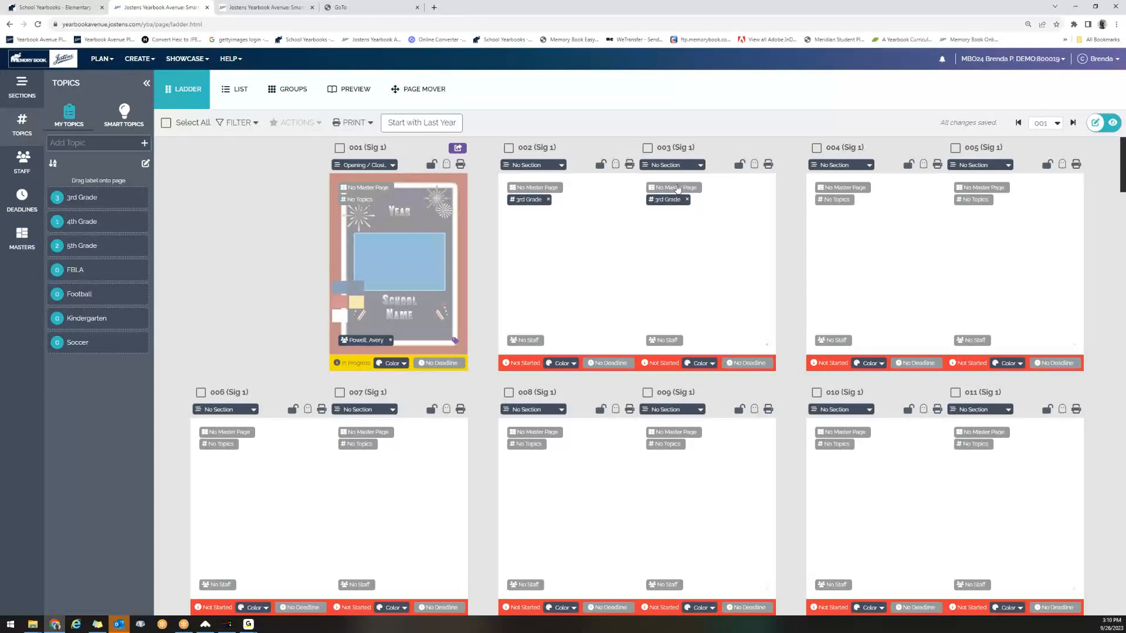
Assign the Student Portraits section to pages 002 and 003 and remove the 3rd Grade topic from both pages.
click(22, 90)
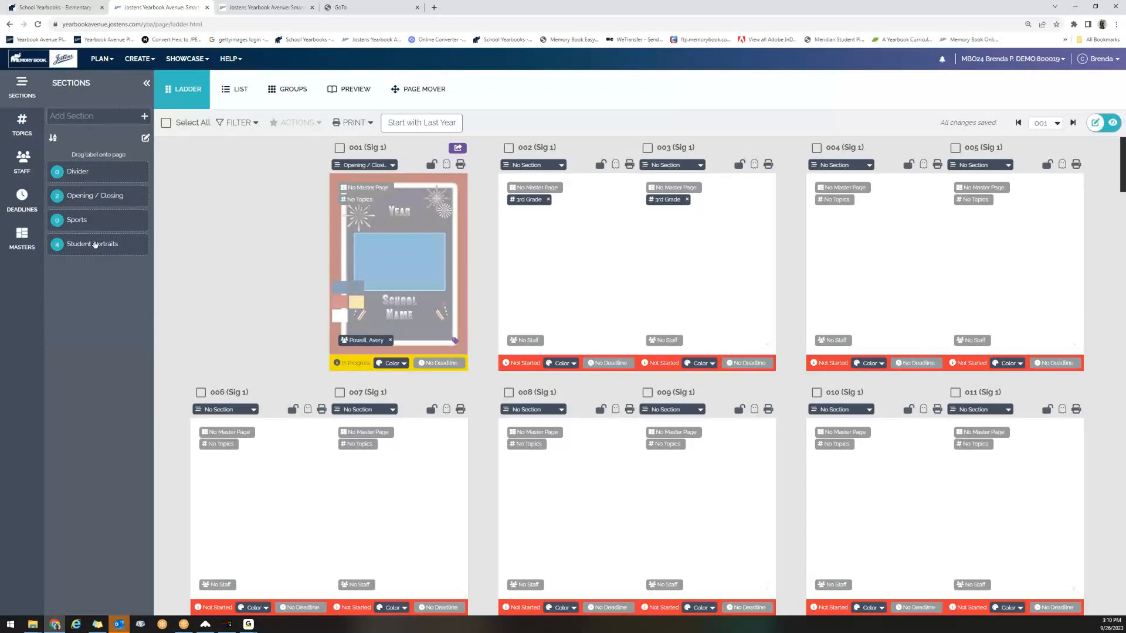
drag(96, 245, 634, 234)
click(548, 201)
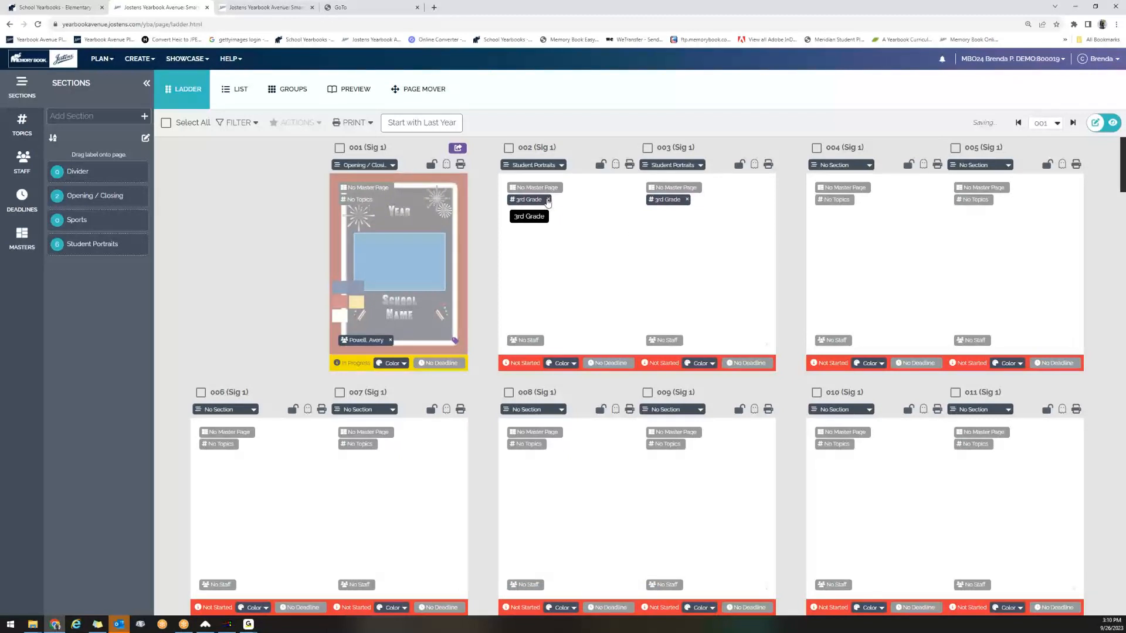
click(687, 201)
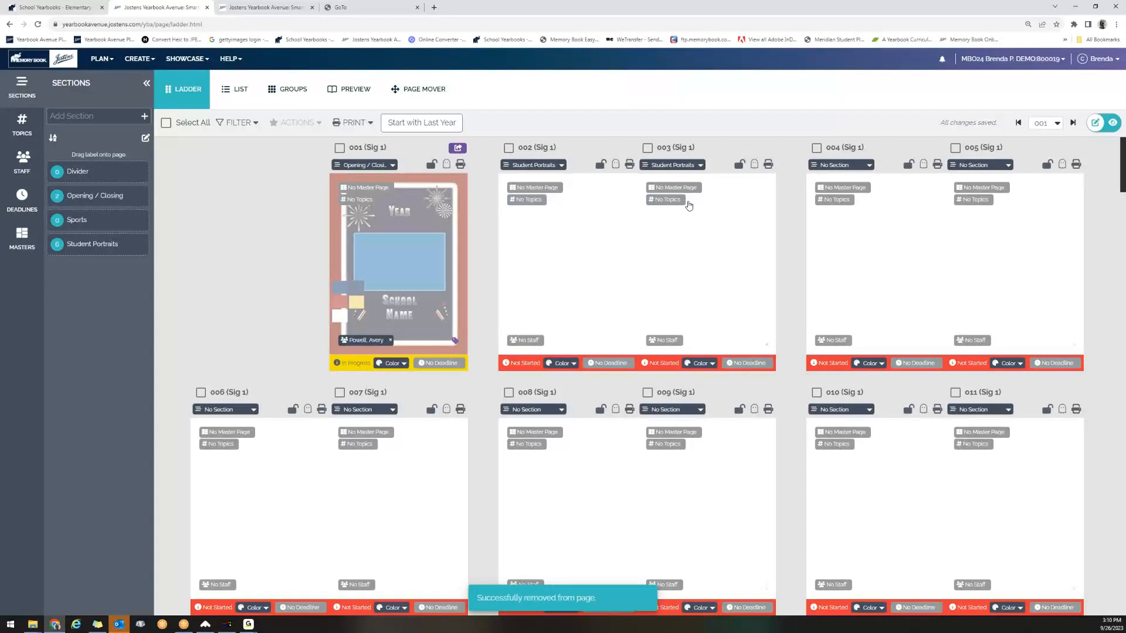
Assign the Student Portraits section to the four spreads covering pages 004 through 011.
drag(82, 251, 918, 227)
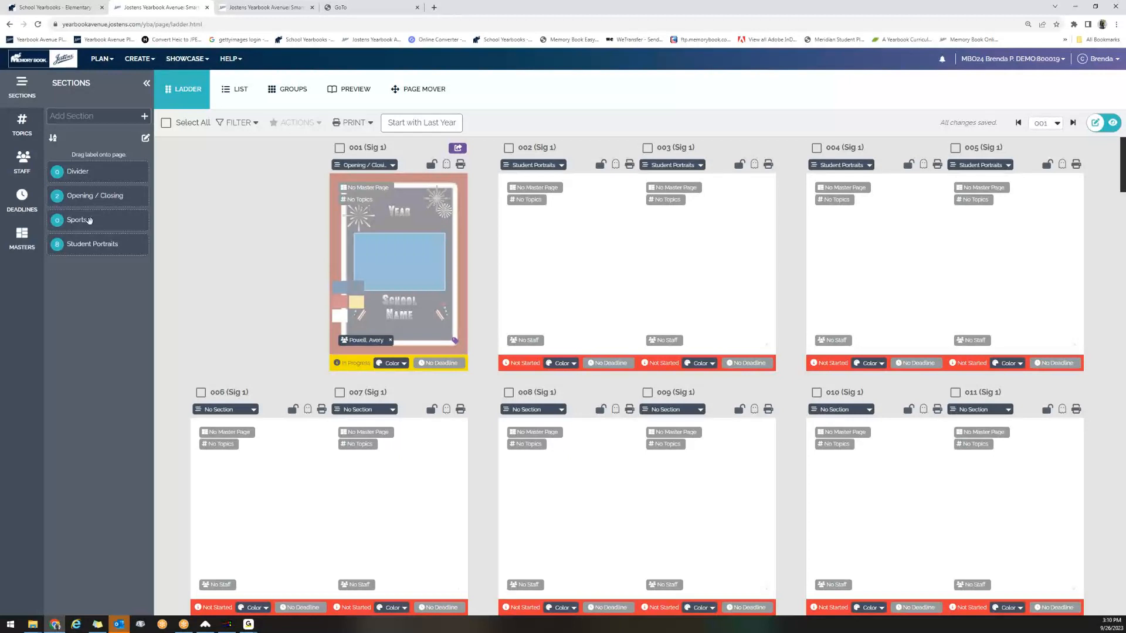
drag(85, 246, 318, 470)
drag(70, 246, 610, 490)
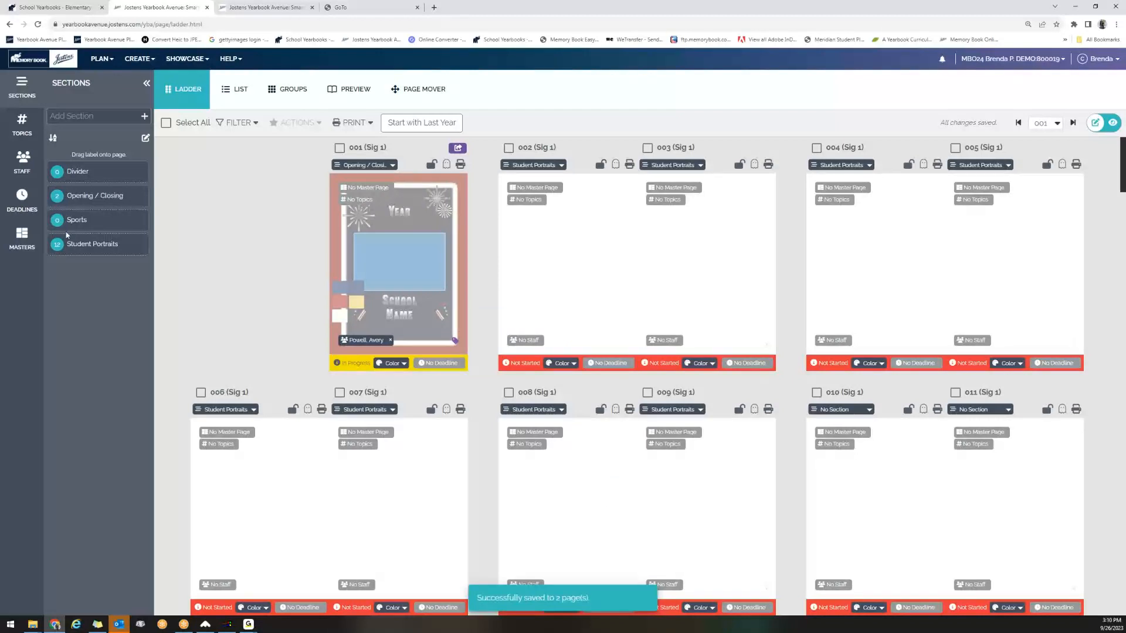
drag(69, 243, 929, 483)
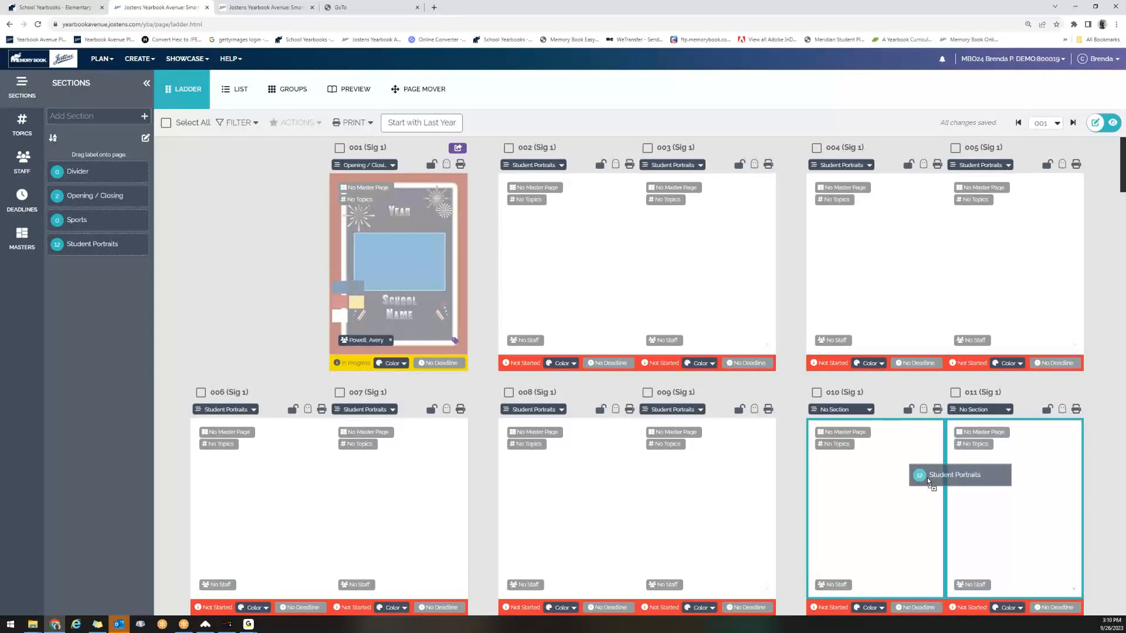
drag(927, 481, 928, 481)
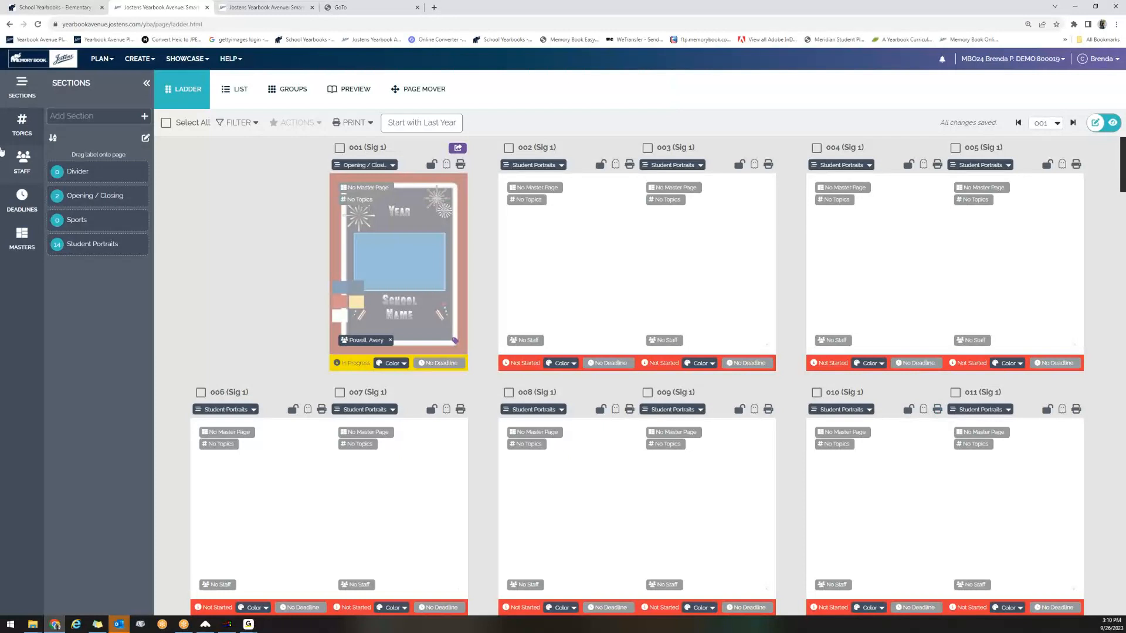
Assign the 3rd Grade topic to pages 002 and 003 and check the section choices offered for each page.
click(21, 124)
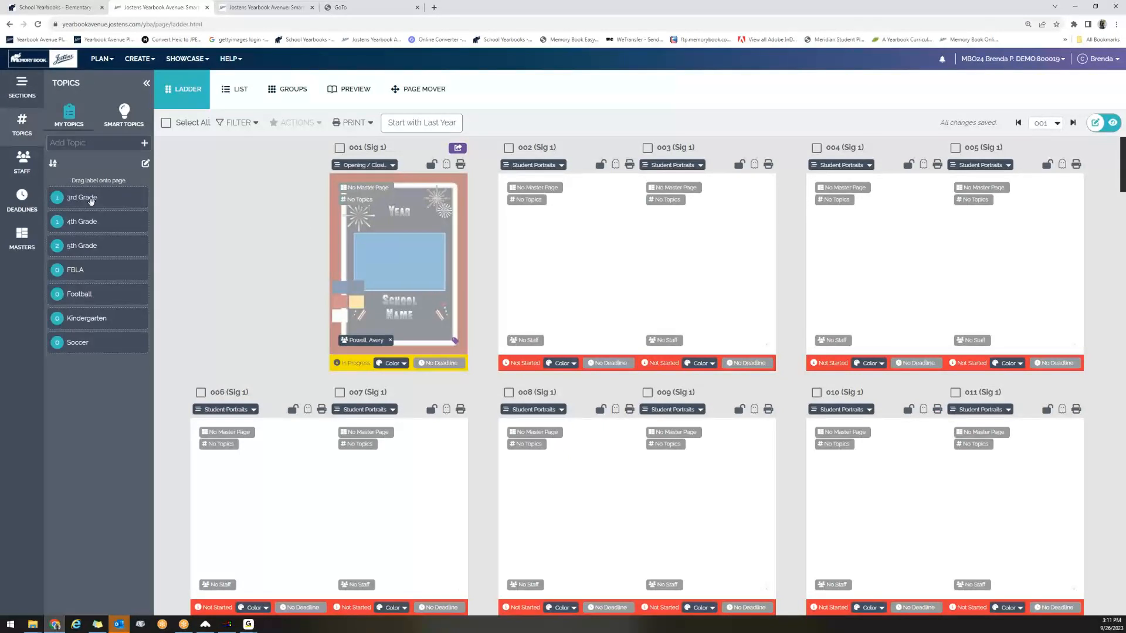
drag(91, 200, 624, 251)
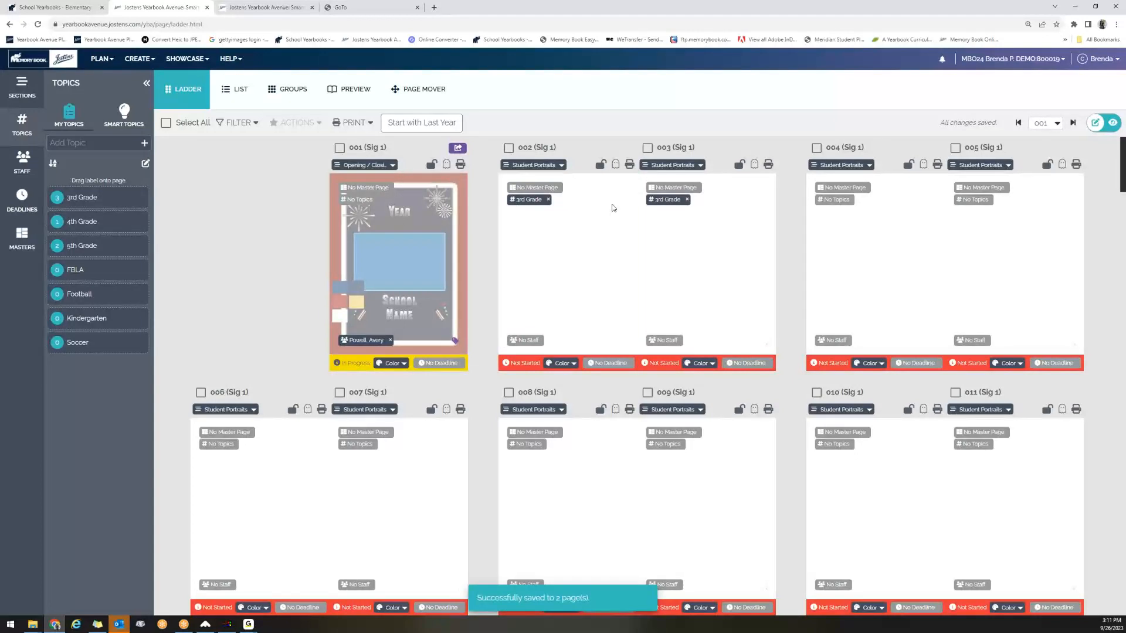
click(562, 166)
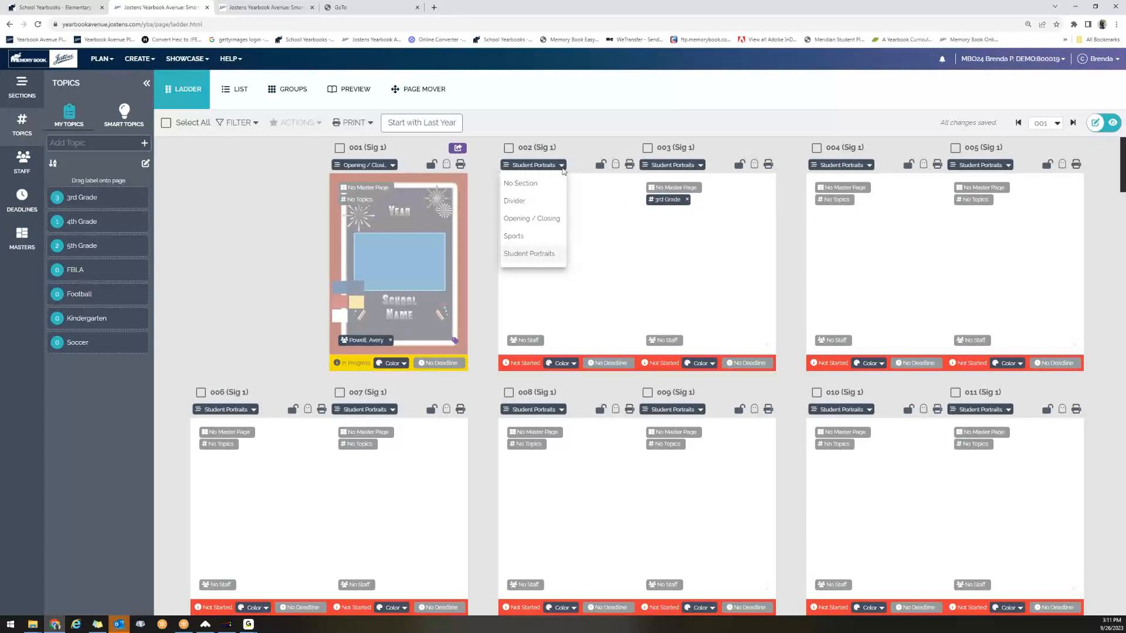
click(705, 168)
click(701, 166)
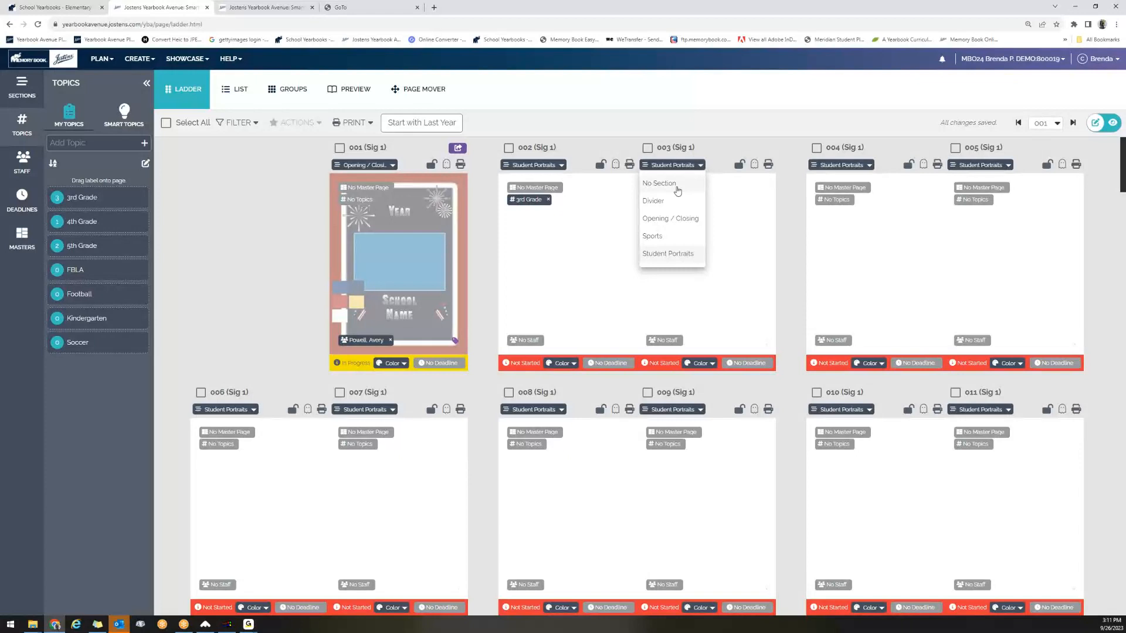
click(621, 132)
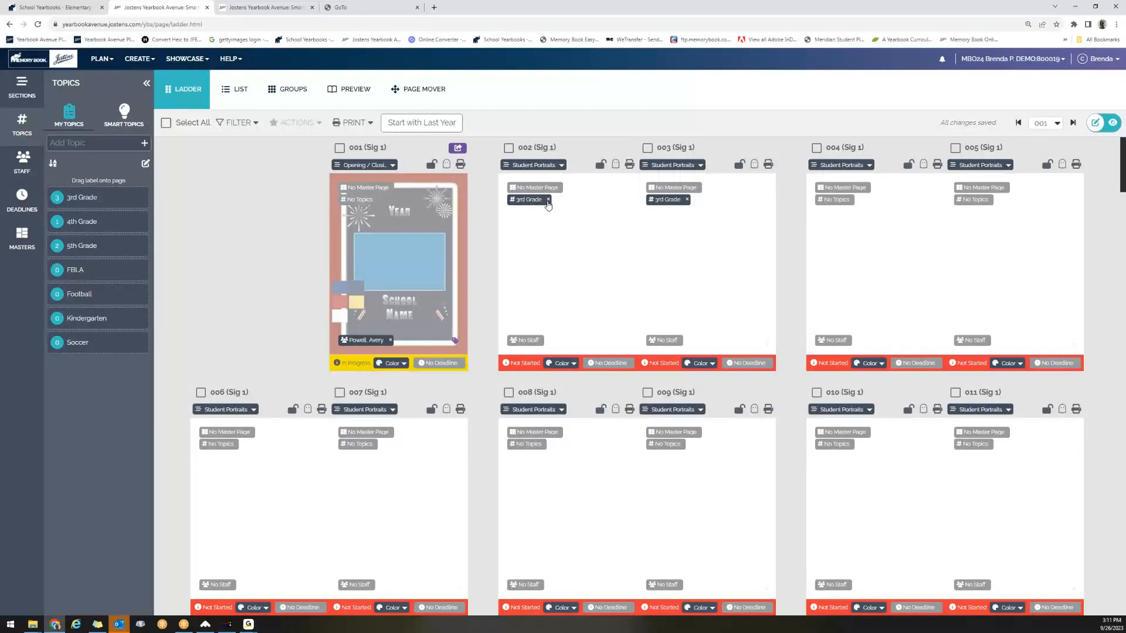
Remove the 3rd Grade topic from pages 002 and 003.
click(548, 200)
click(687, 200)
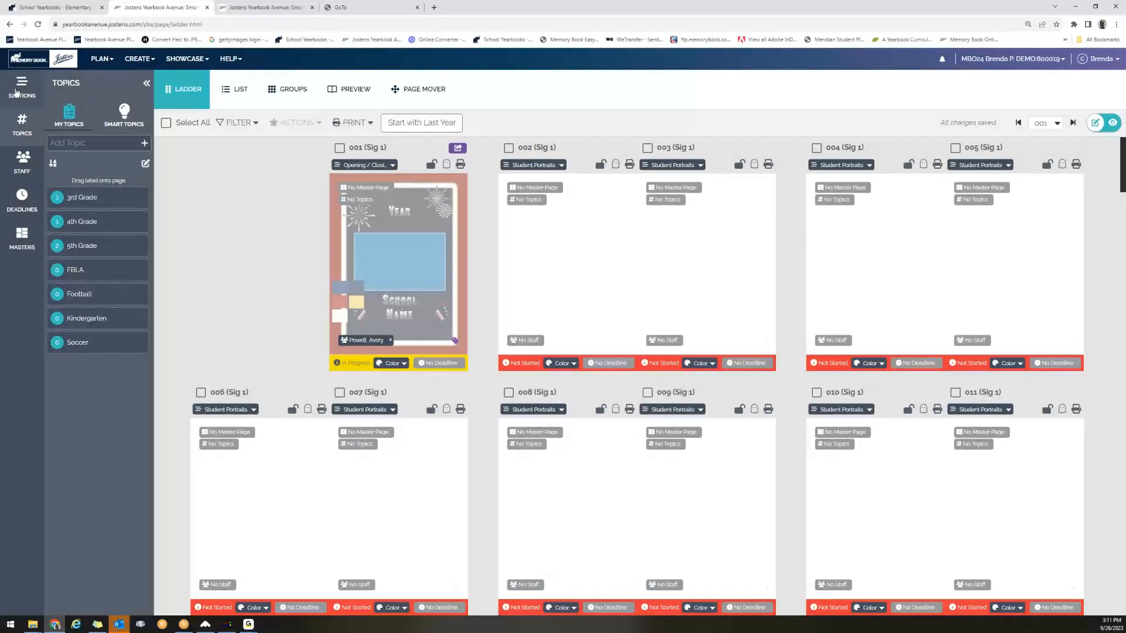
Apply the 3rd Grade topic to both pages of the 002–003 Student Portraits spread.
click(18, 93)
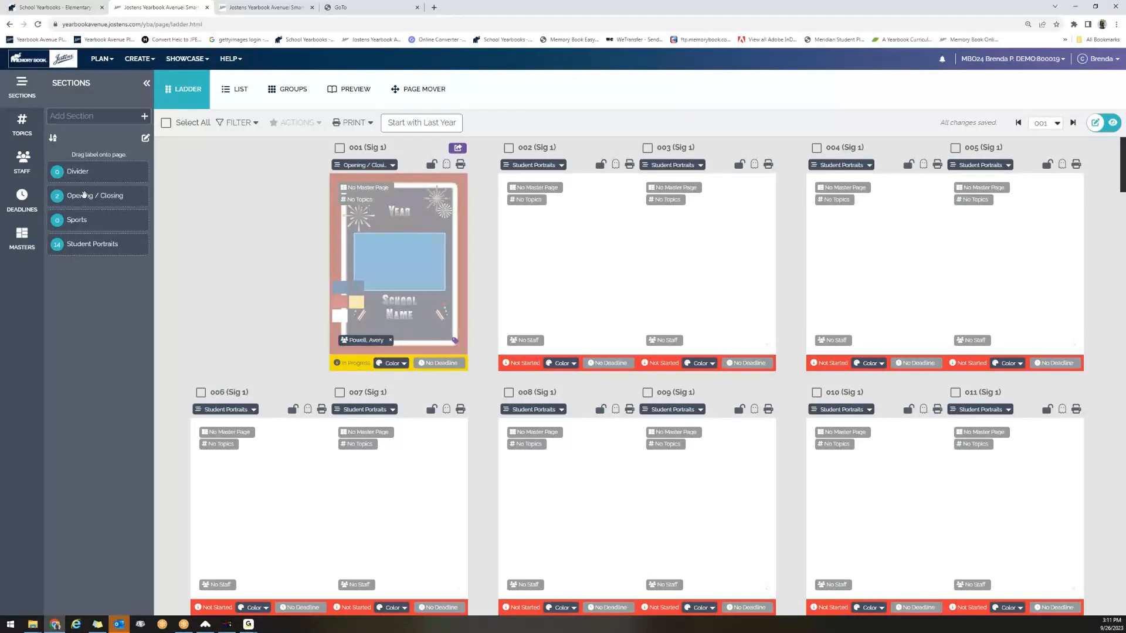
click(22, 124)
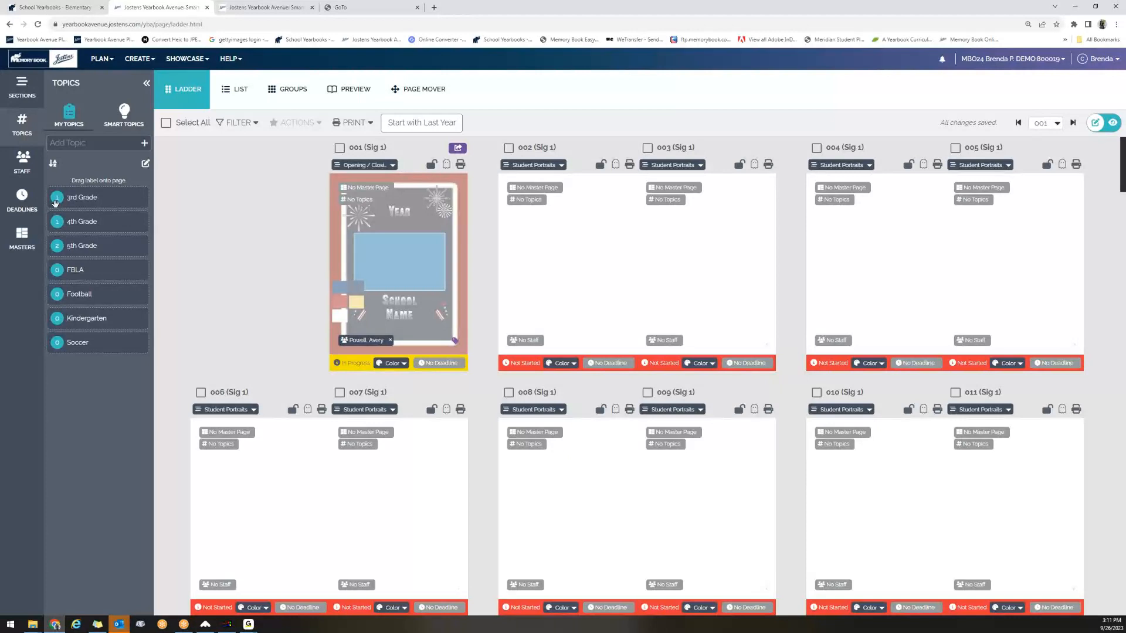
drag(55, 202, 612, 230)
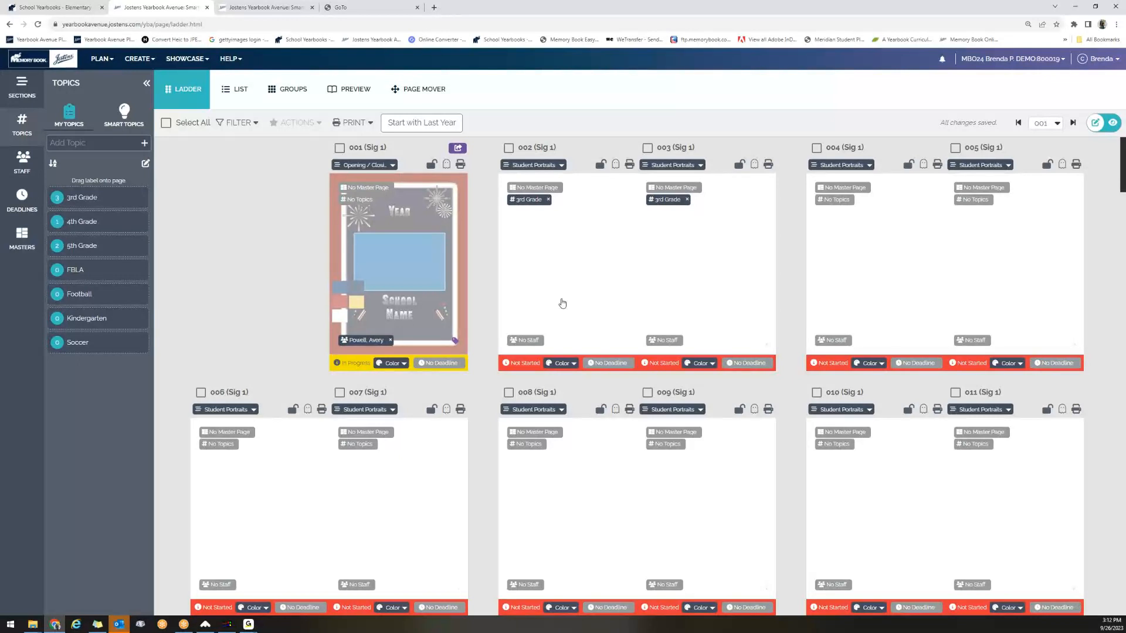
click(18, 91)
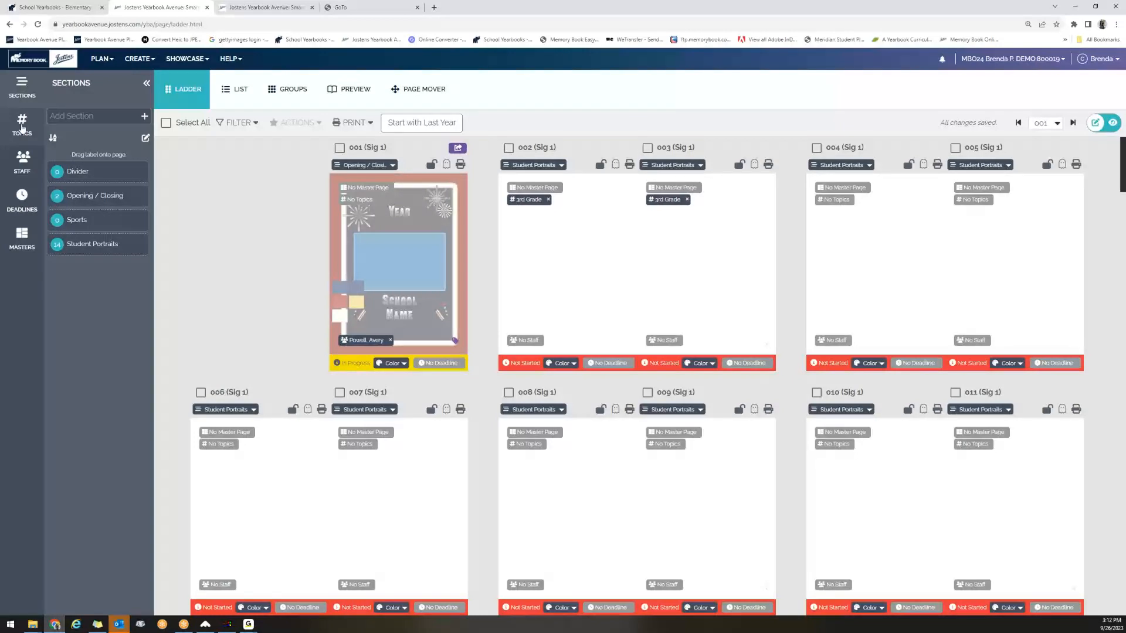
click(22, 126)
scroll(222, 421, down, 1)
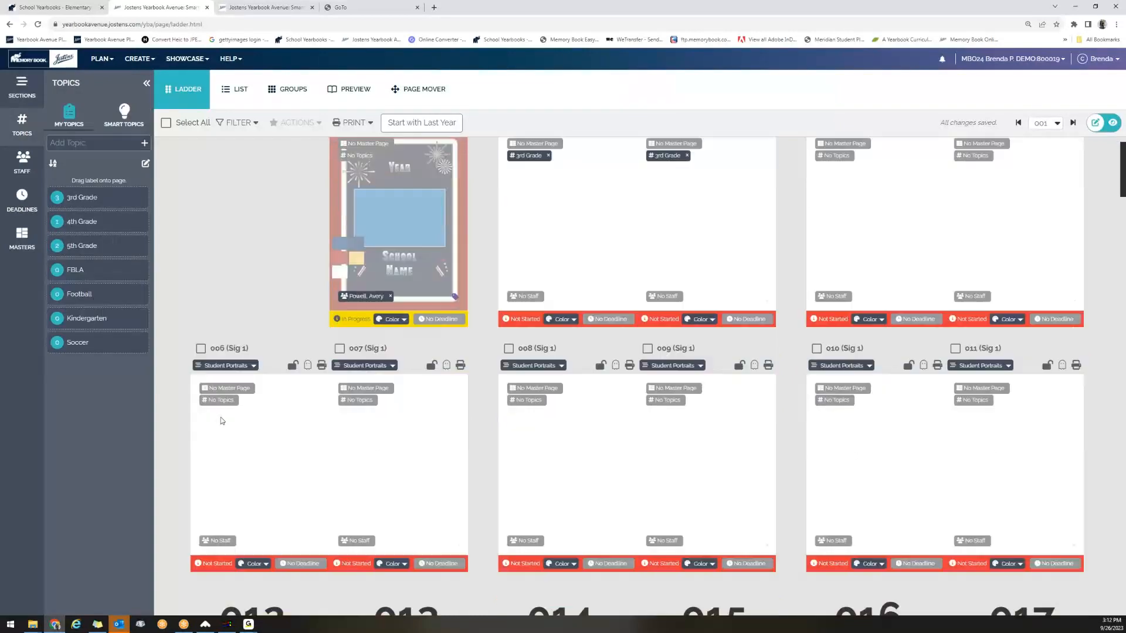
scroll(223, 421, down, 4)
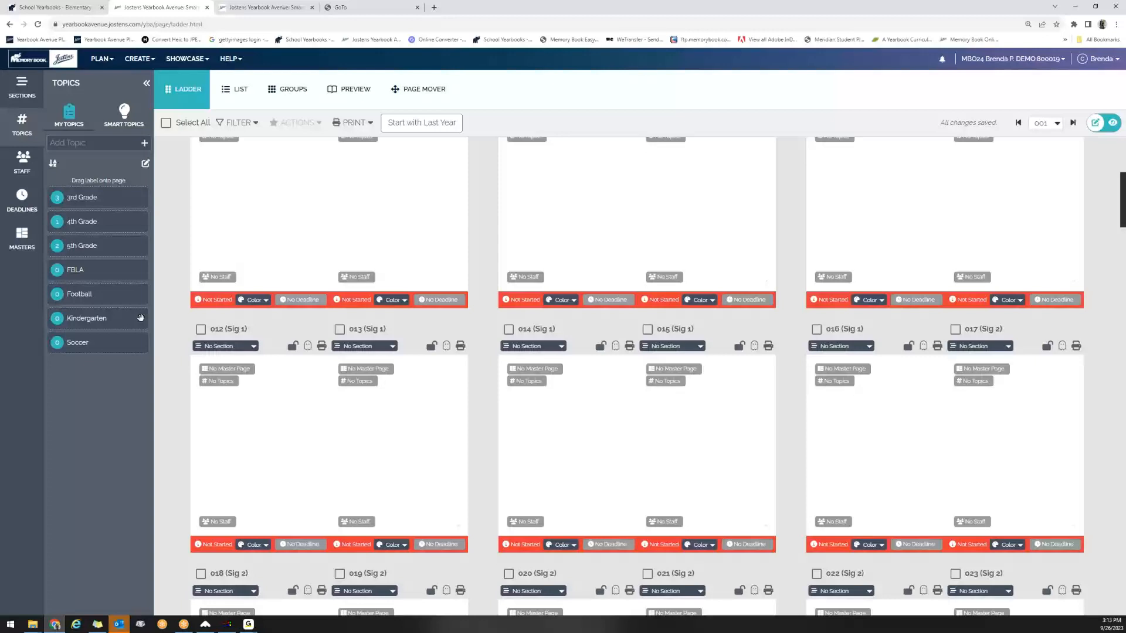
scroll(573, 503, up, 3)
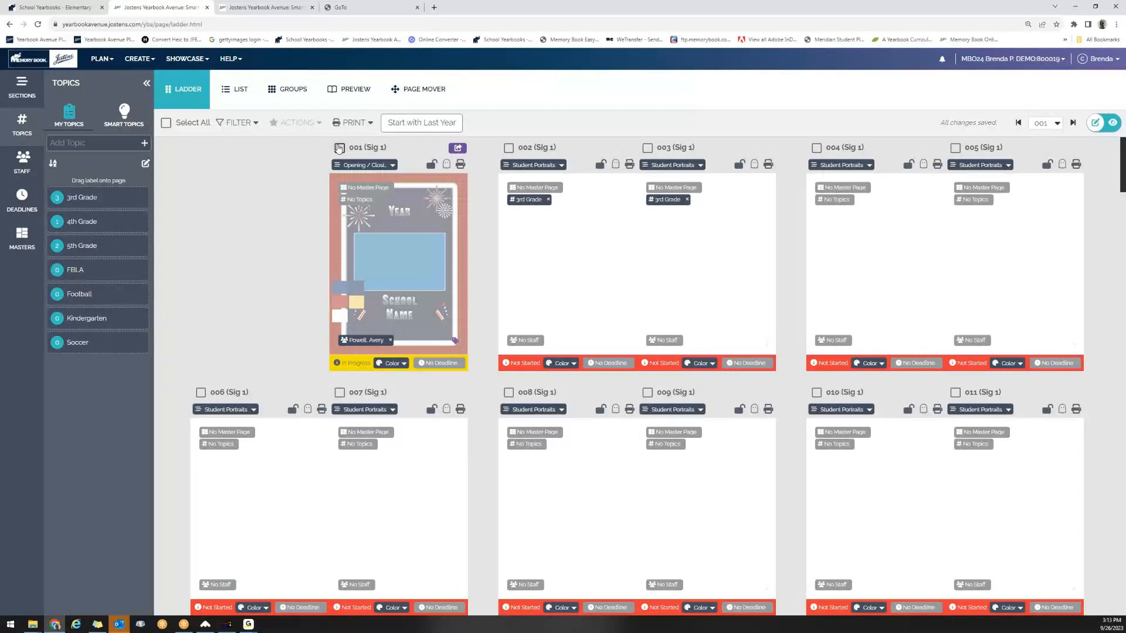
Select pages 001, 002 and 003 individually and clear the selection again.
click(340, 148)
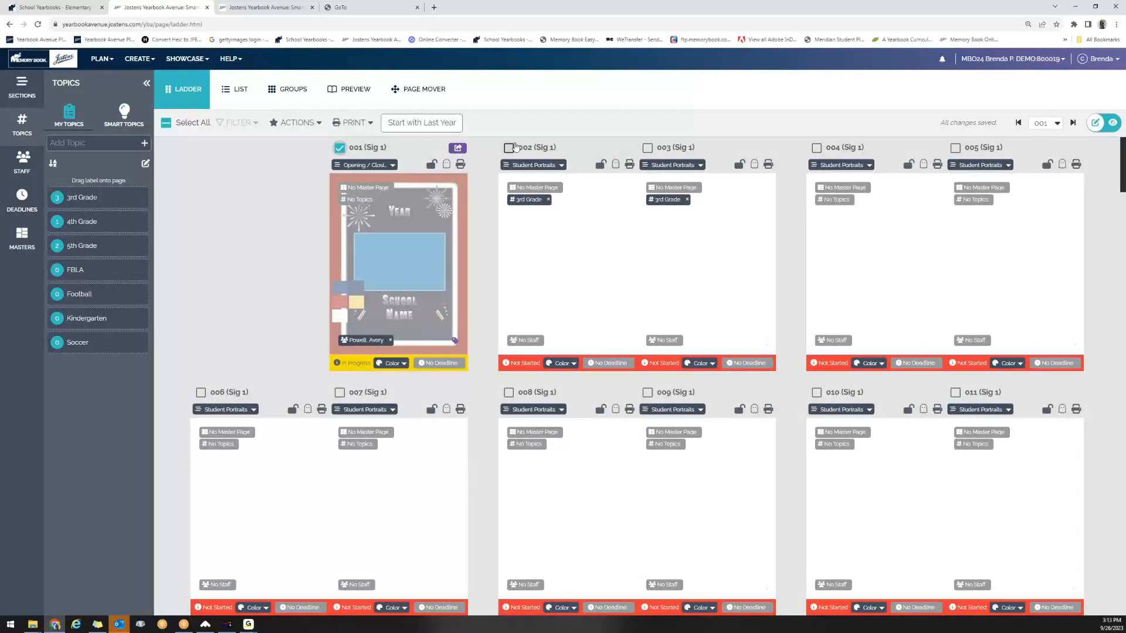
click(509, 147)
click(648, 148)
click(671, 147)
click(509, 148)
click(340, 148)
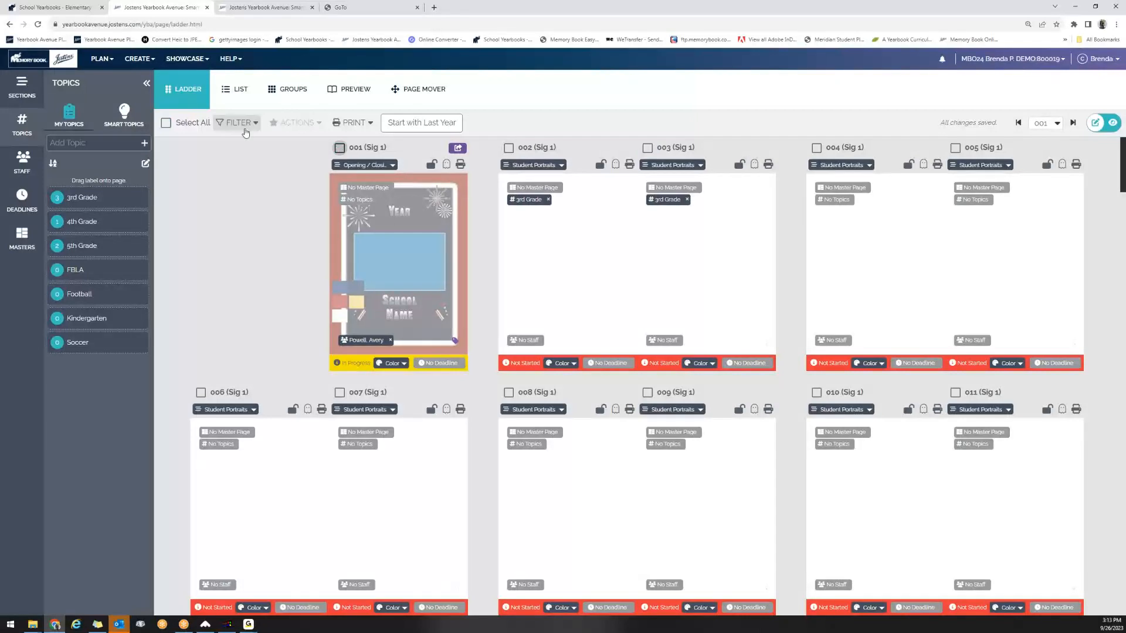
Lock all pages in the ladder at once and clear the page selection.
click(167, 123)
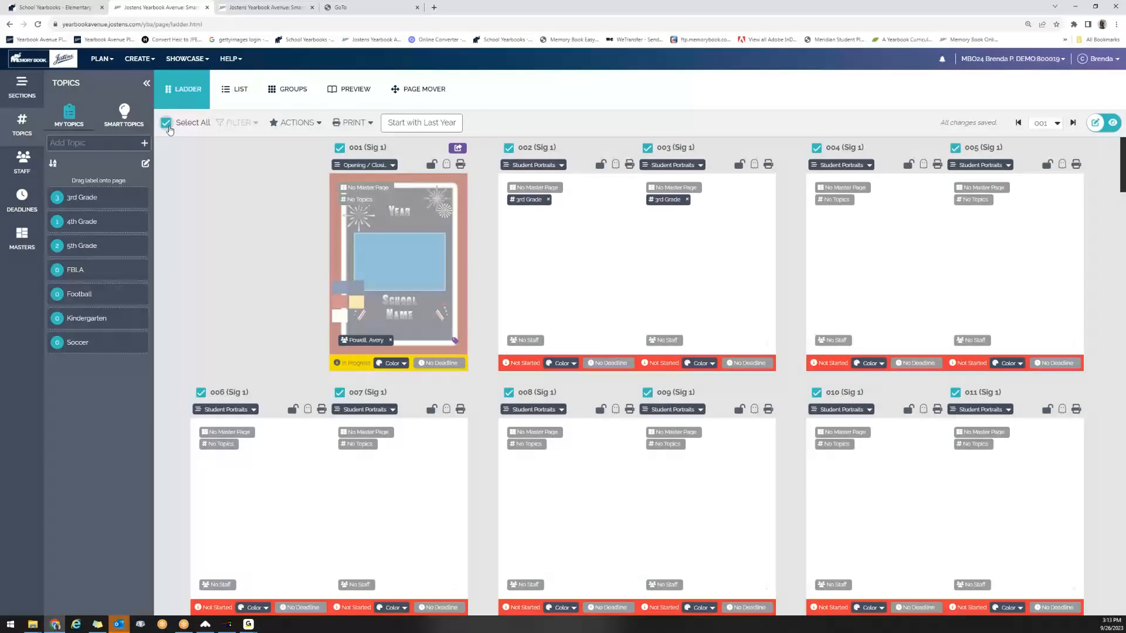
click(299, 123)
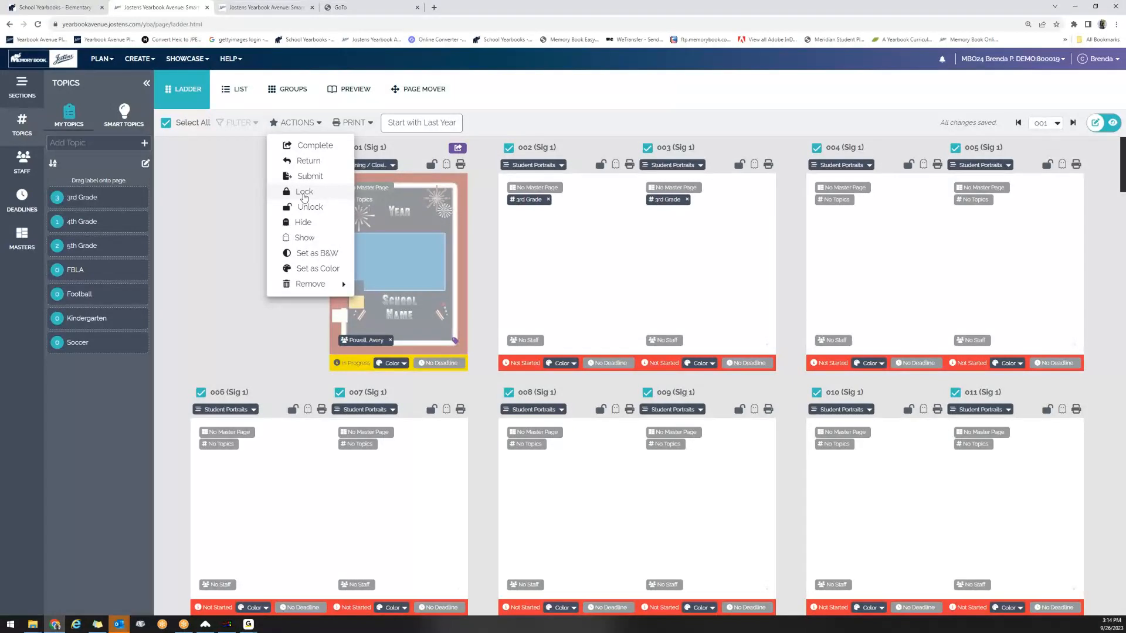
click(304, 194)
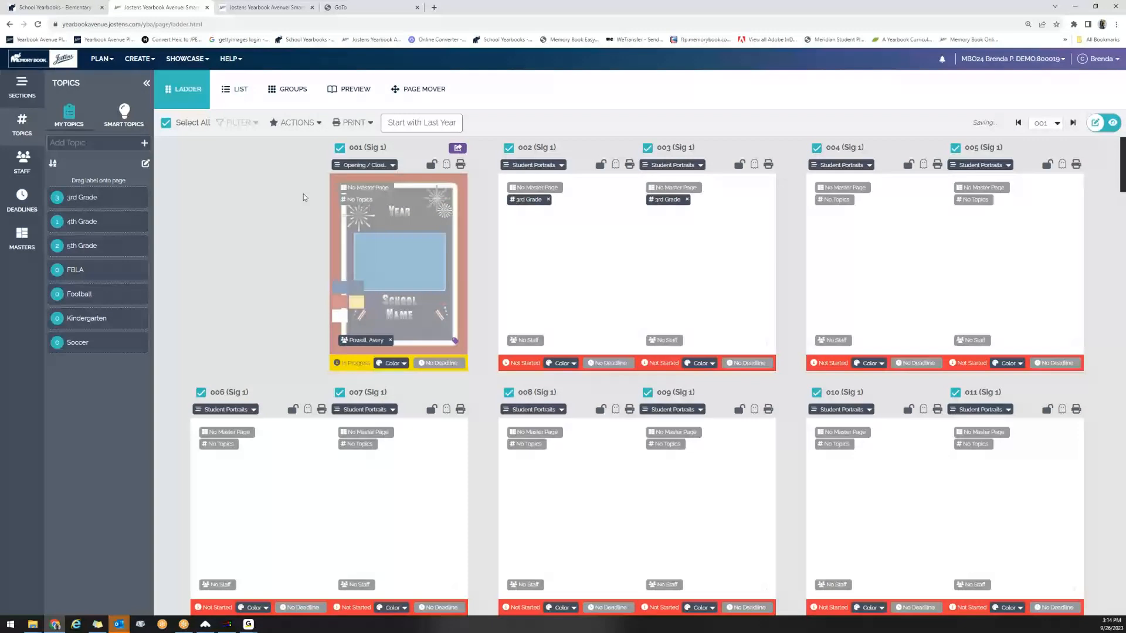
click(166, 123)
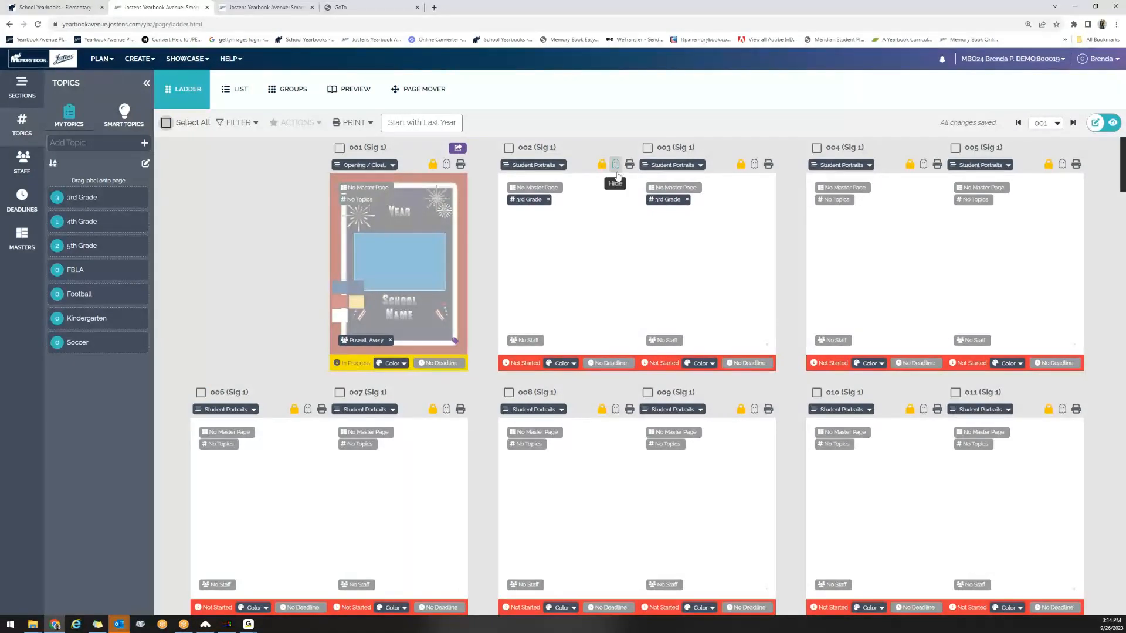
Unlock all pages in the ladder at once and clear the page selection.
click(166, 123)
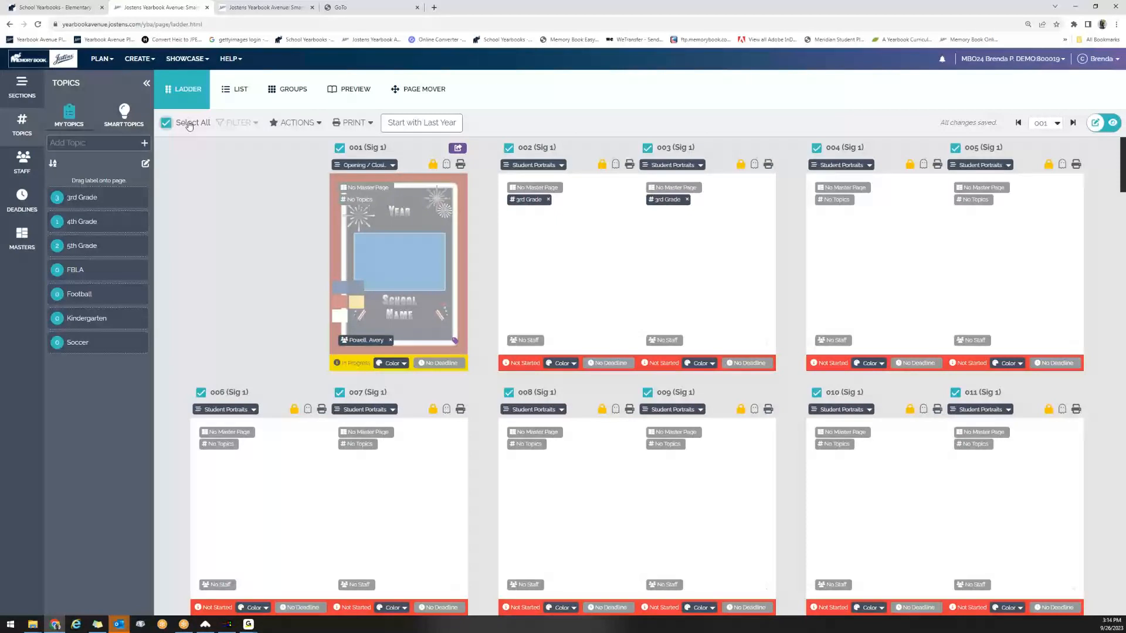
click(288, 124)
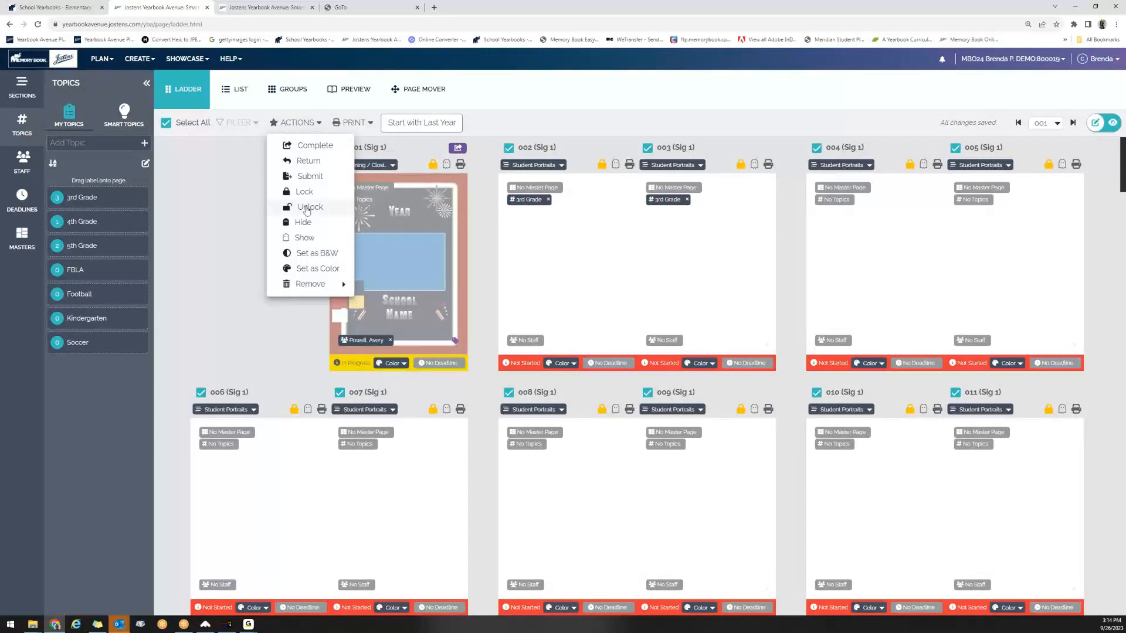
click(306, 210)
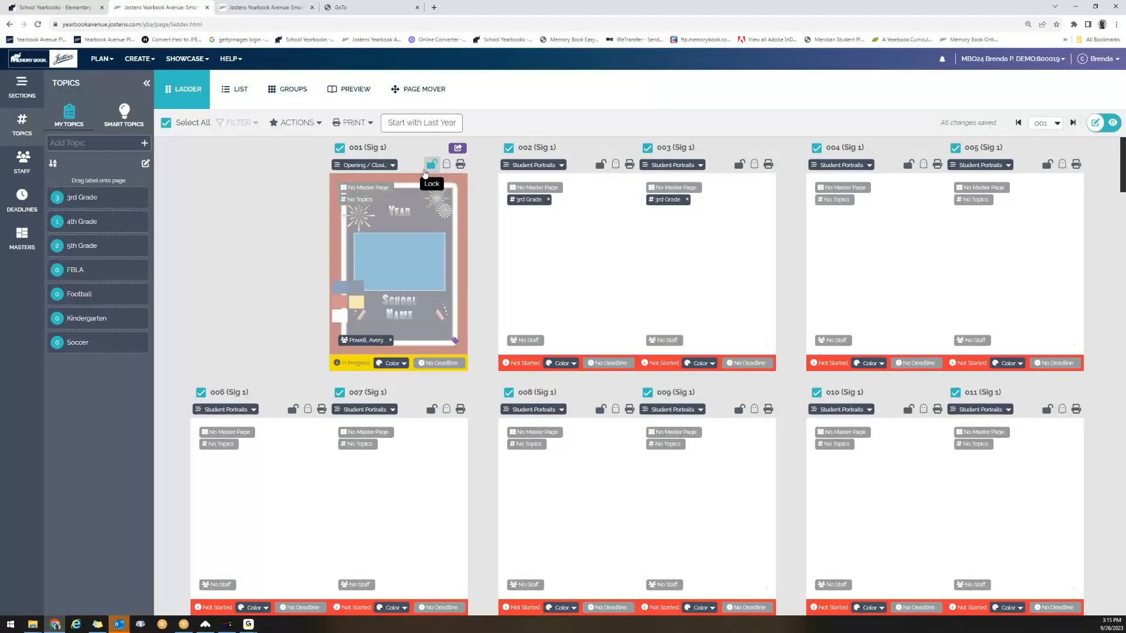
click(166, 123)
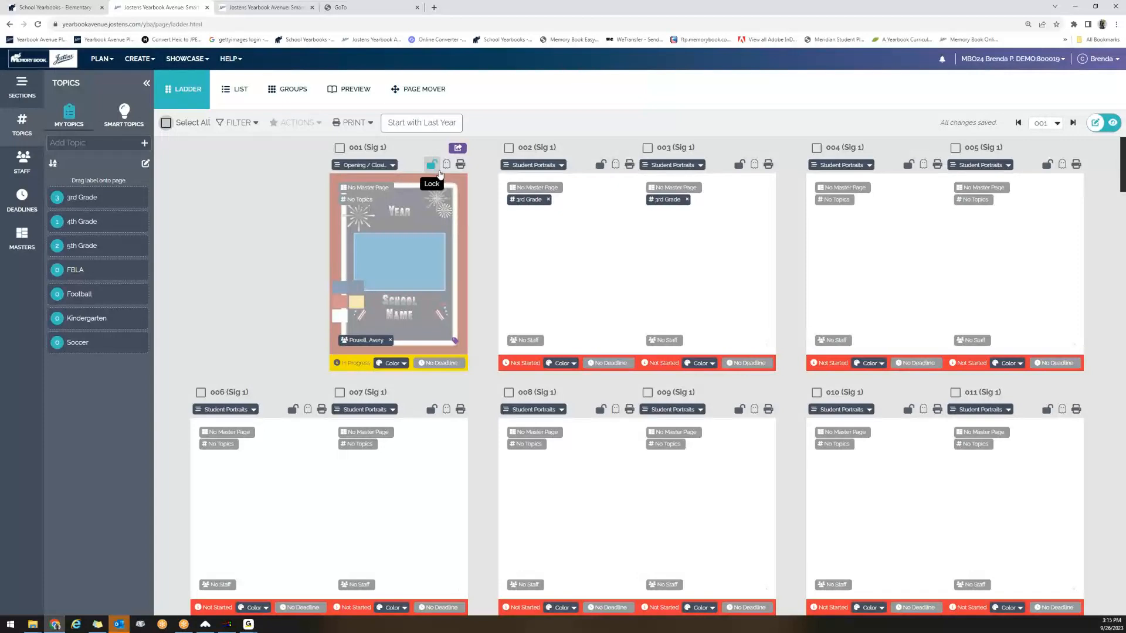
click(166, 123)
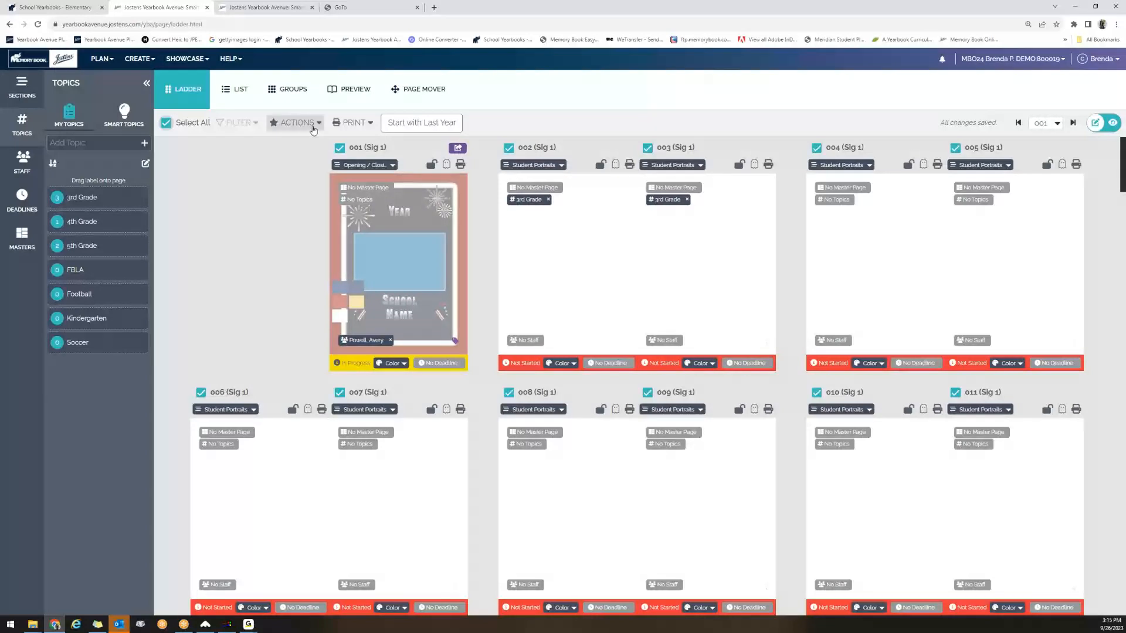
click(312, 122)
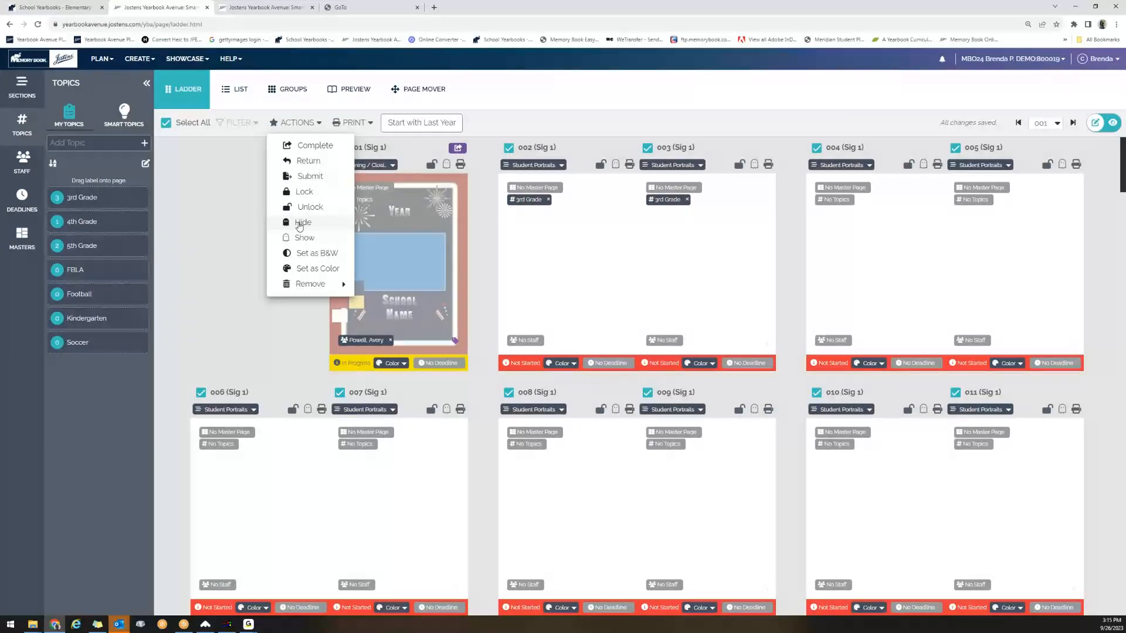
click(246, 197)
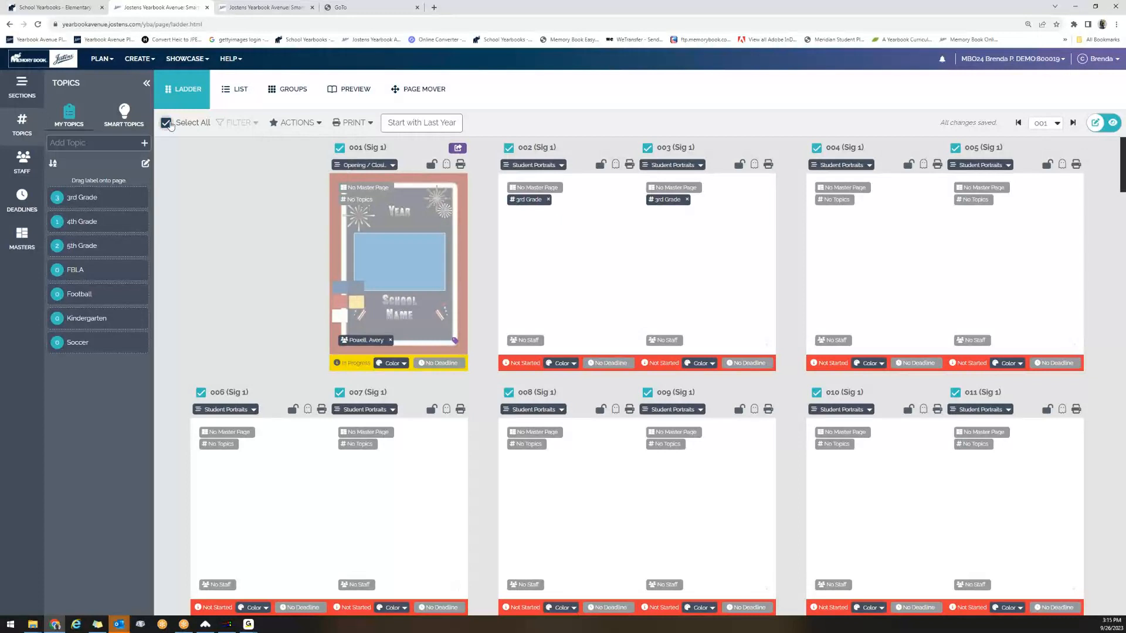
click(167, 124)
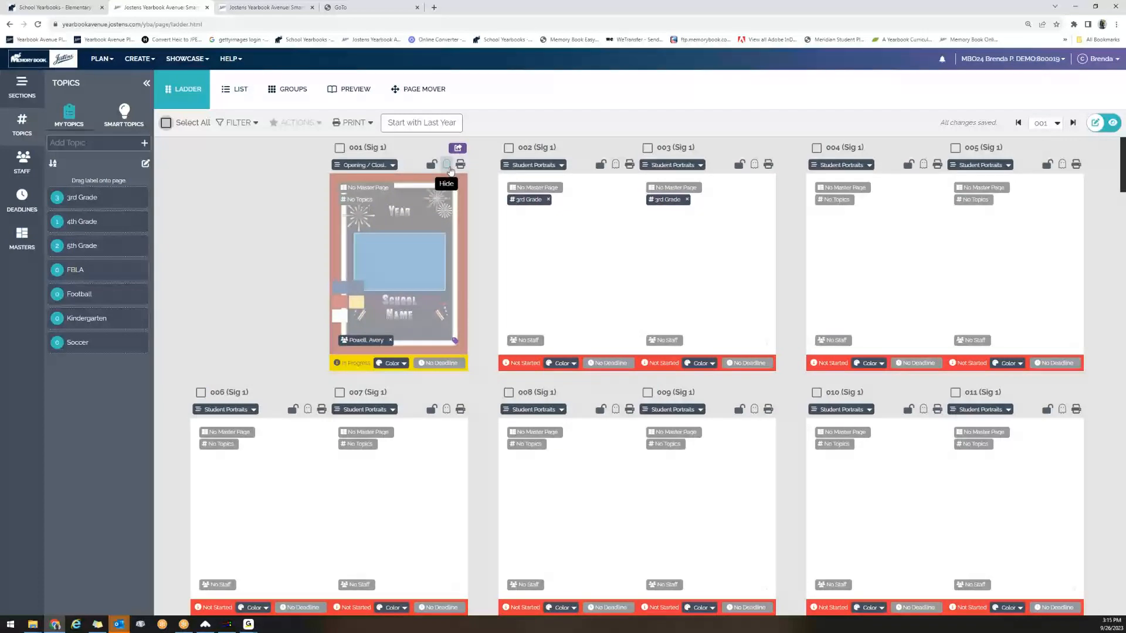
Hide the content of page 001 and show it again.
click(448, 167)
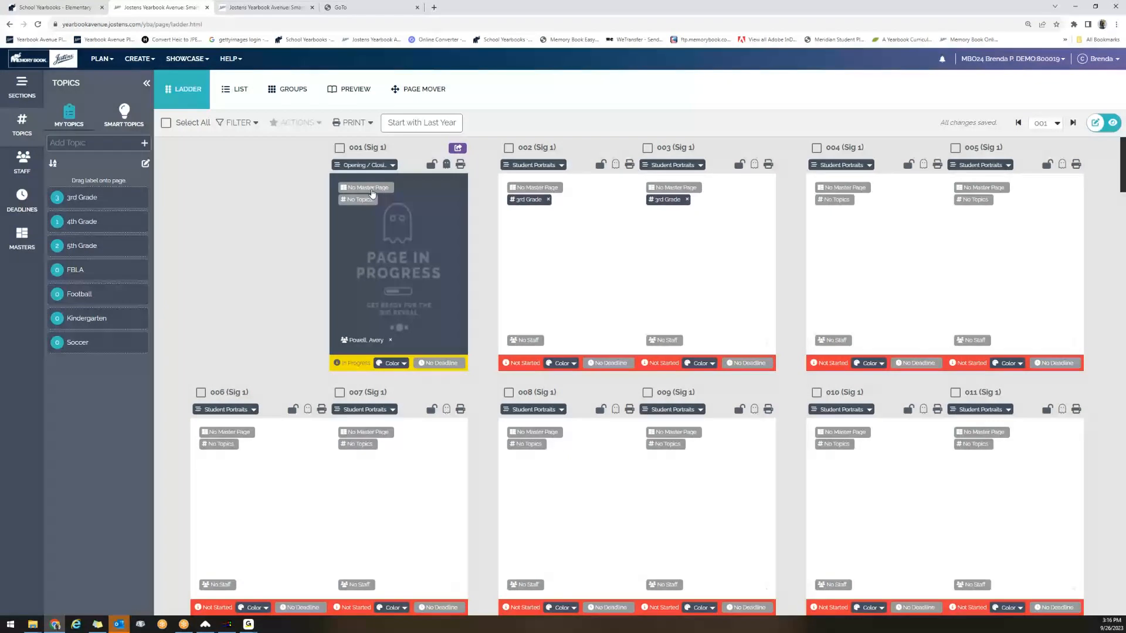
click(446, 166)
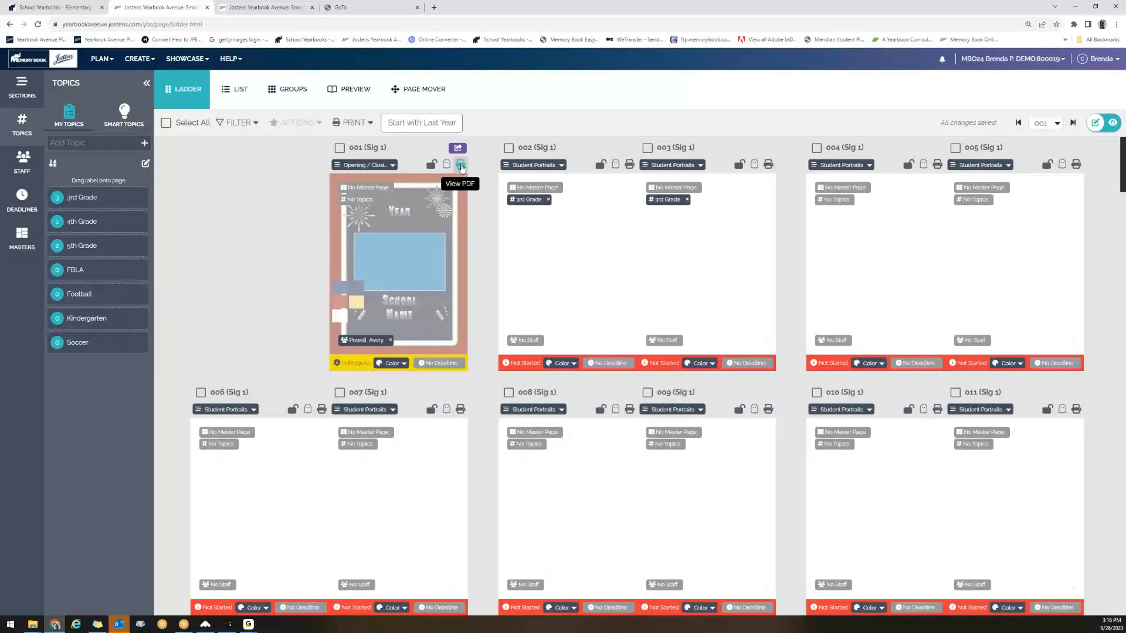
View the PDF proof of page 001, close it, and look over the page's color options.
click(461, 165)
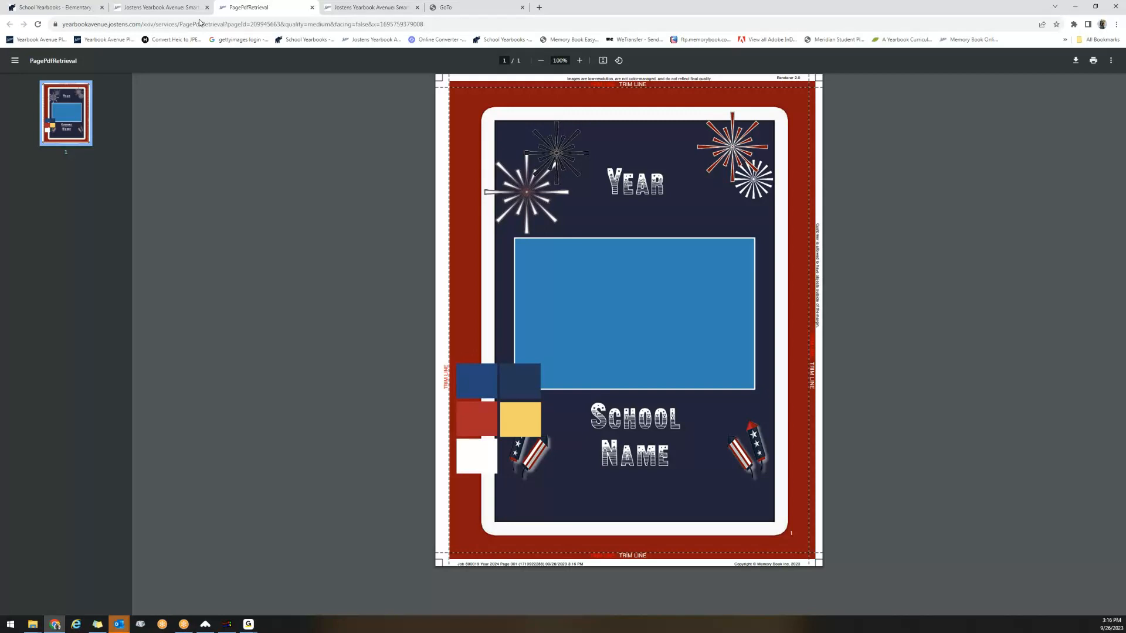
click(312, 7)
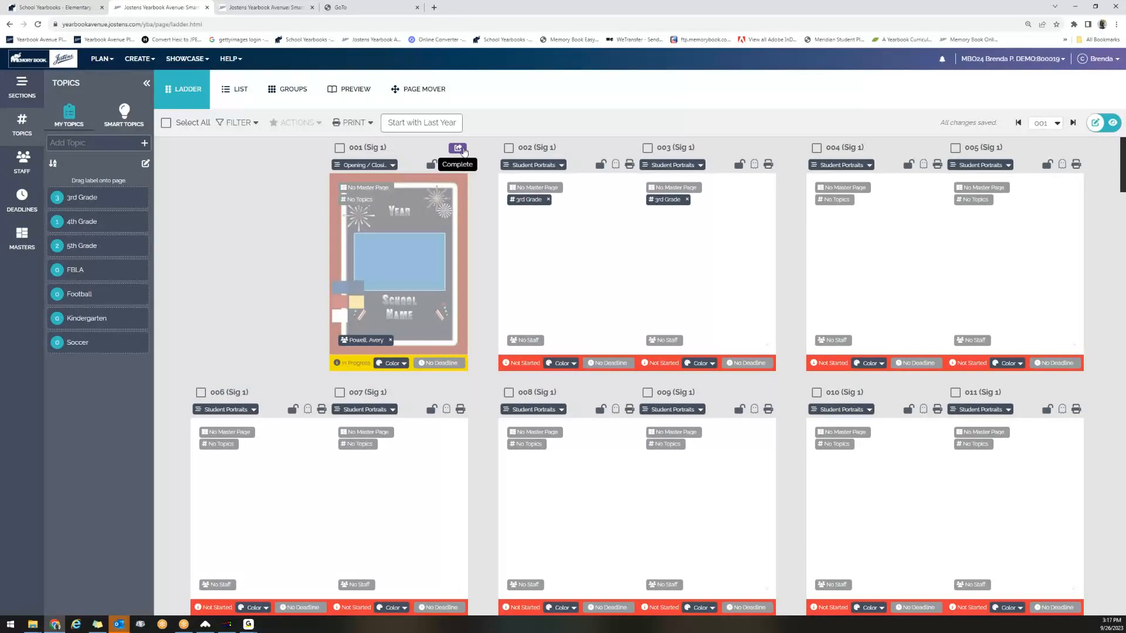
mouse_move(357, 371)
click(405, 365)
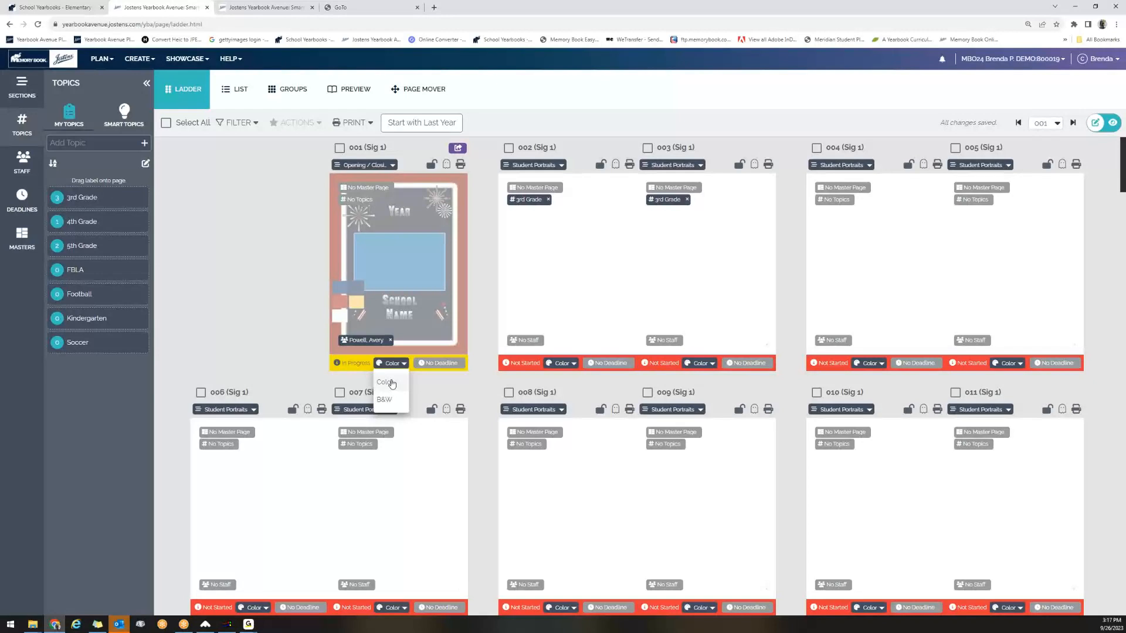
click(286, 347)
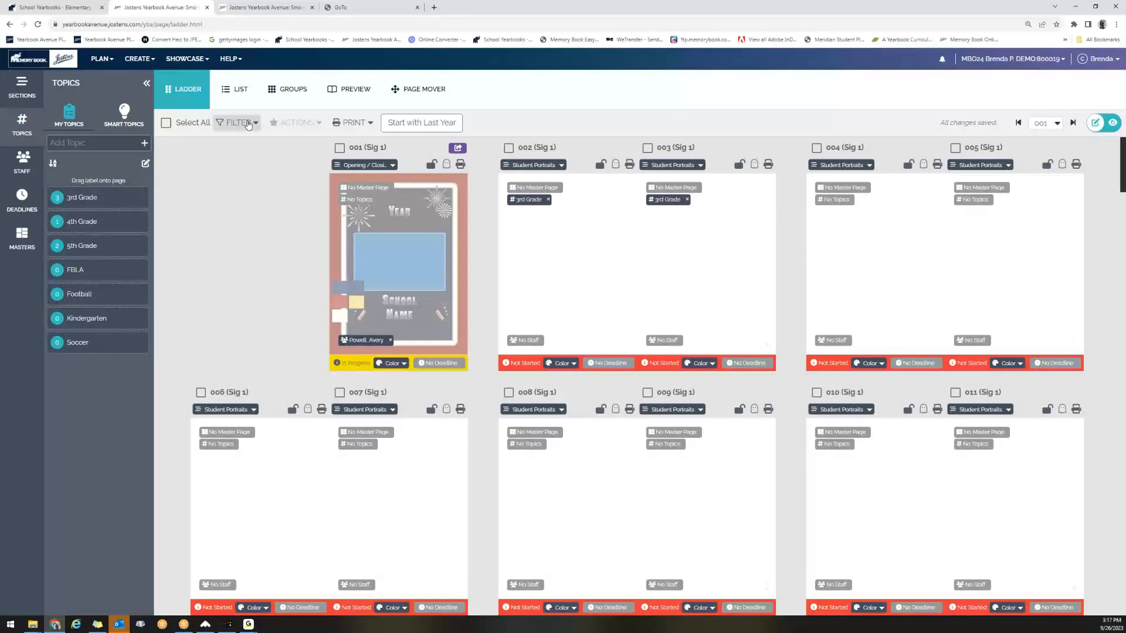
Preview the printout of the page ladder and cancel printing.
click(363, 122)
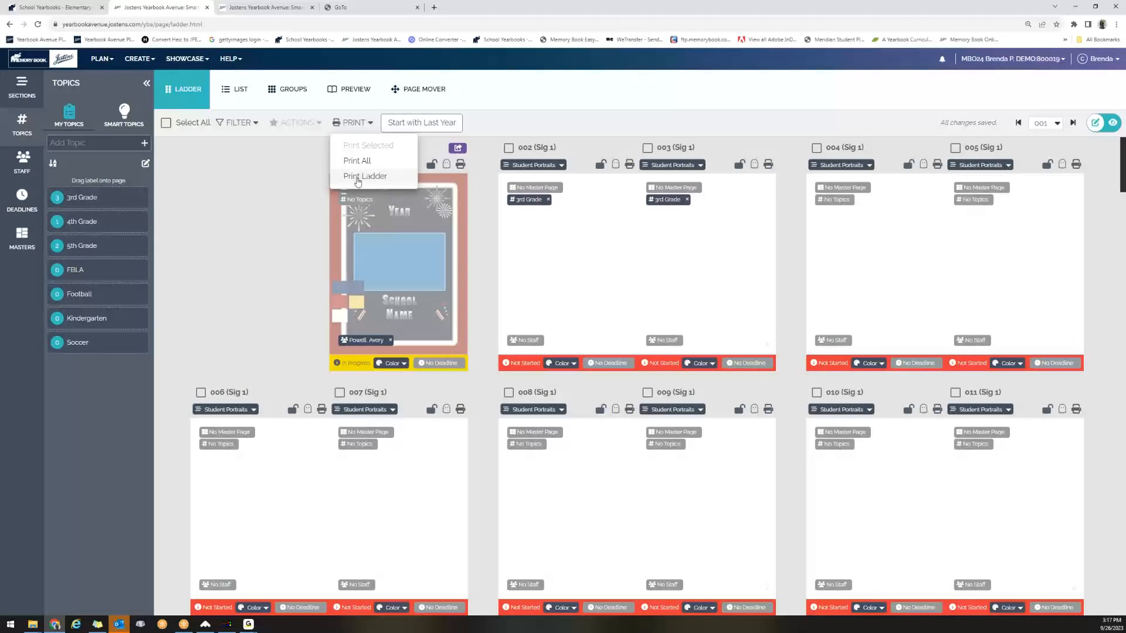
click(357, 178)
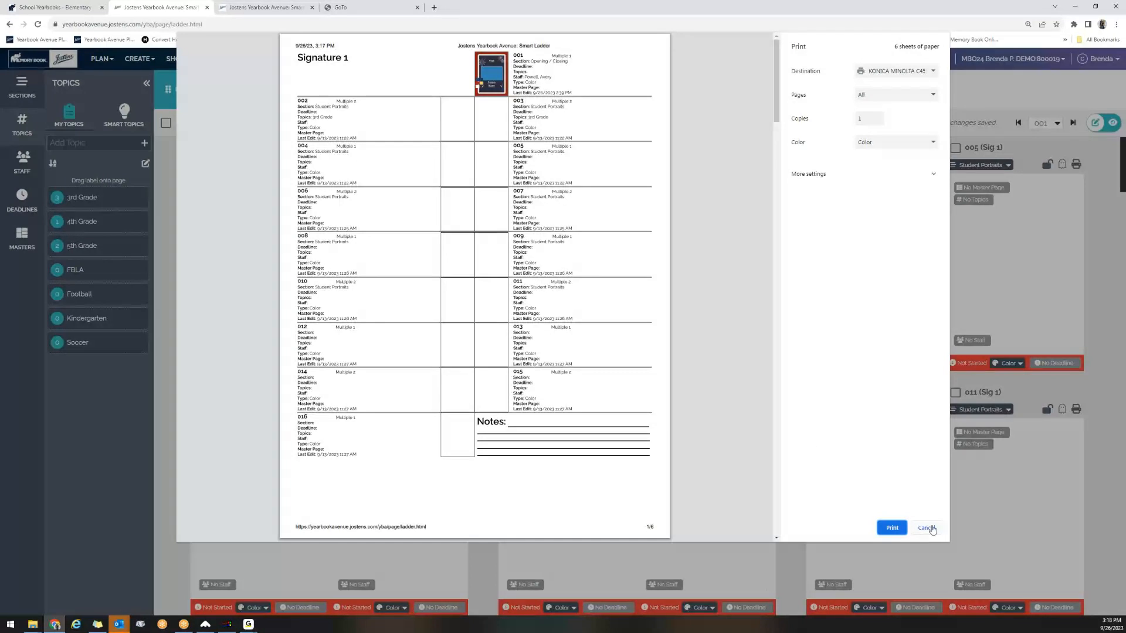
click(928, 528)
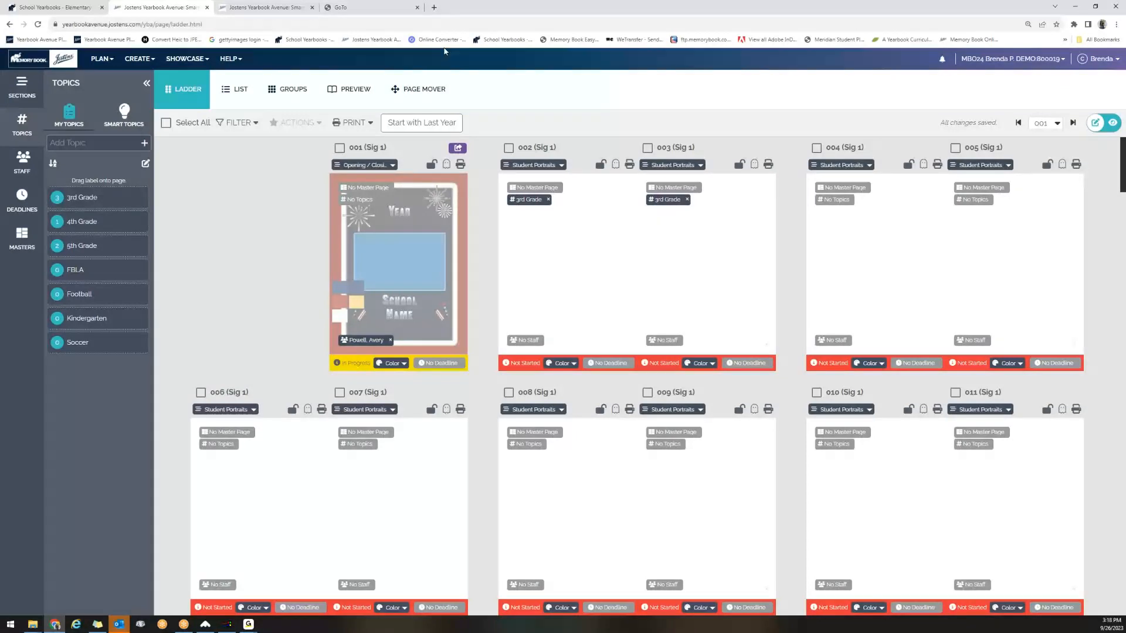
Use the Page Mover to move the 038–039 spread to pages 020–021 and confirm the move.
click(421, 89)
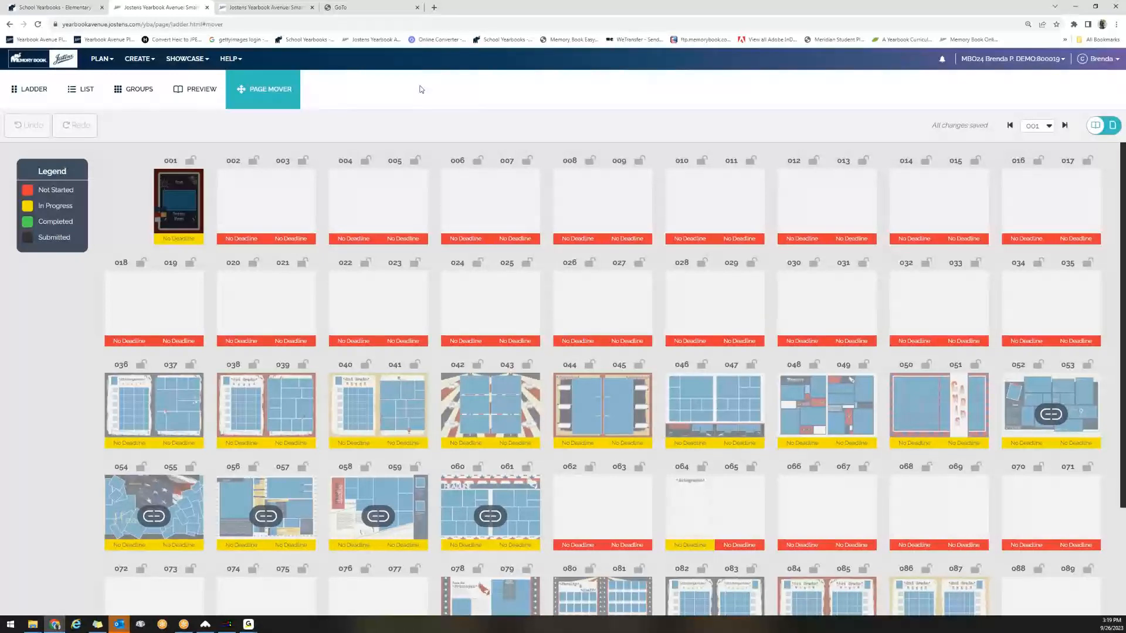
click(250, 402)
drag(255, 404, 244, 318)
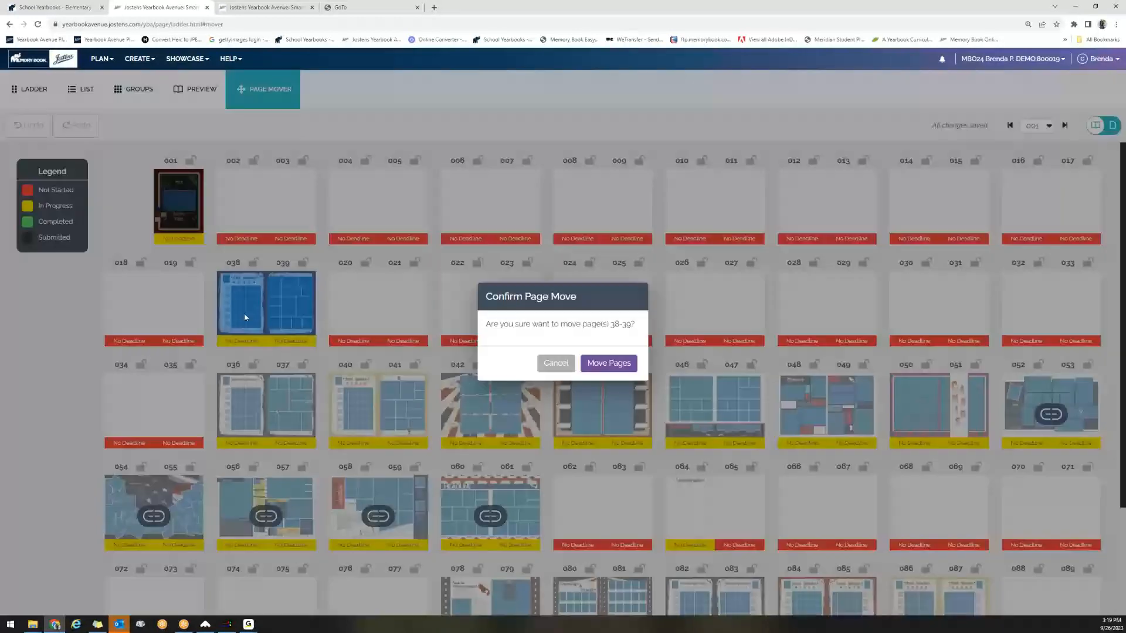
click(624, 368)
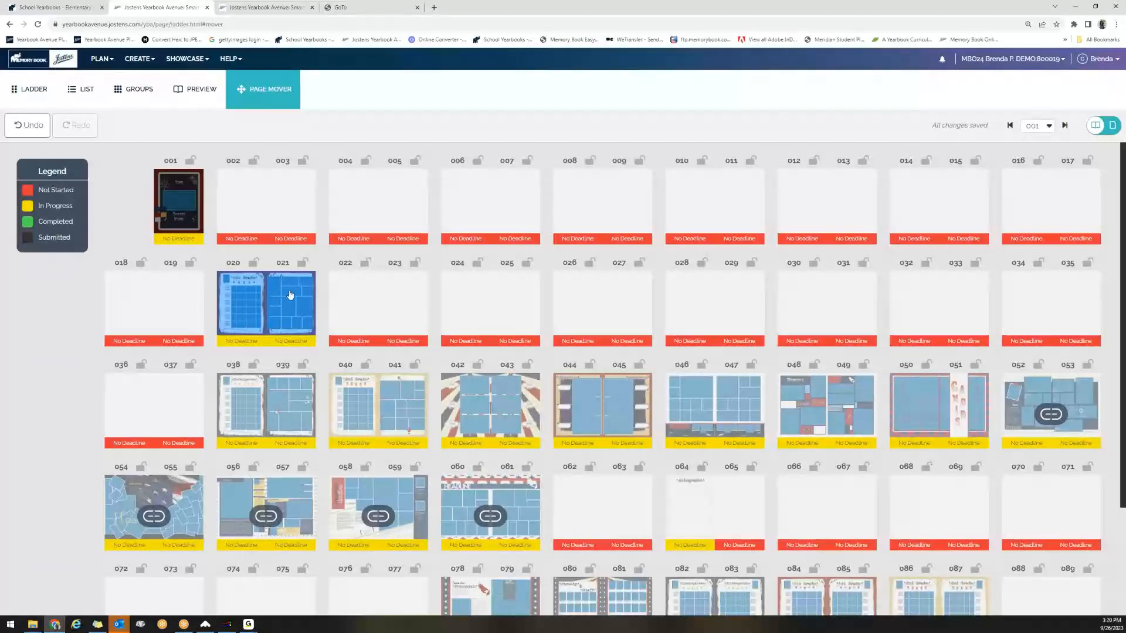
Move the 020–021 spread to pages 036–037 and confirm the move.
drag(289, 295, 163, 405)
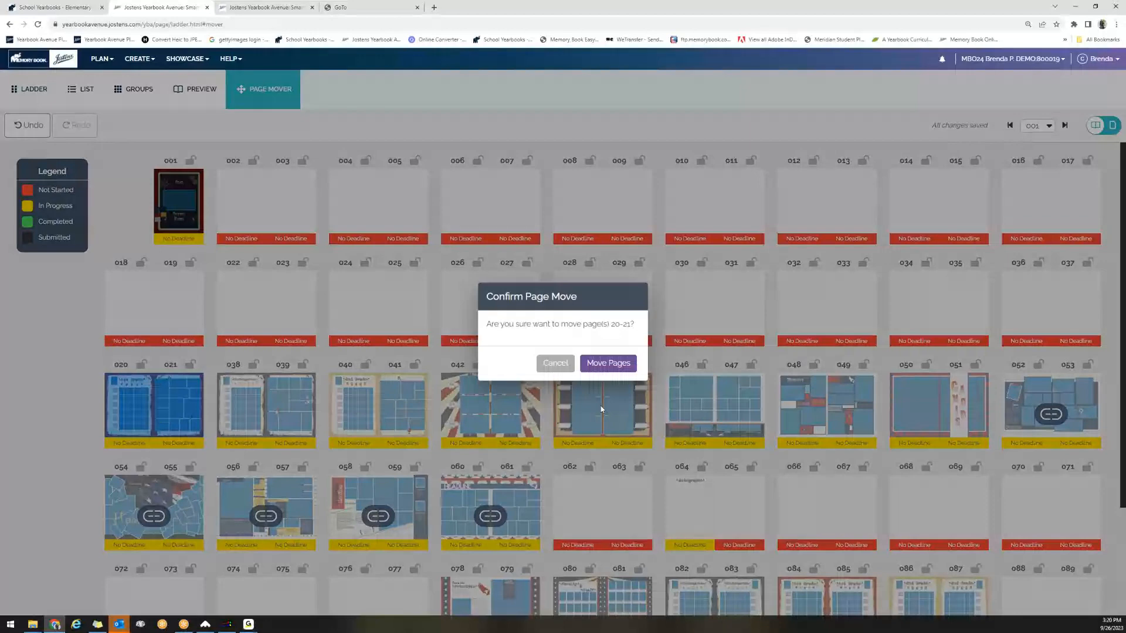
click(609, 363)
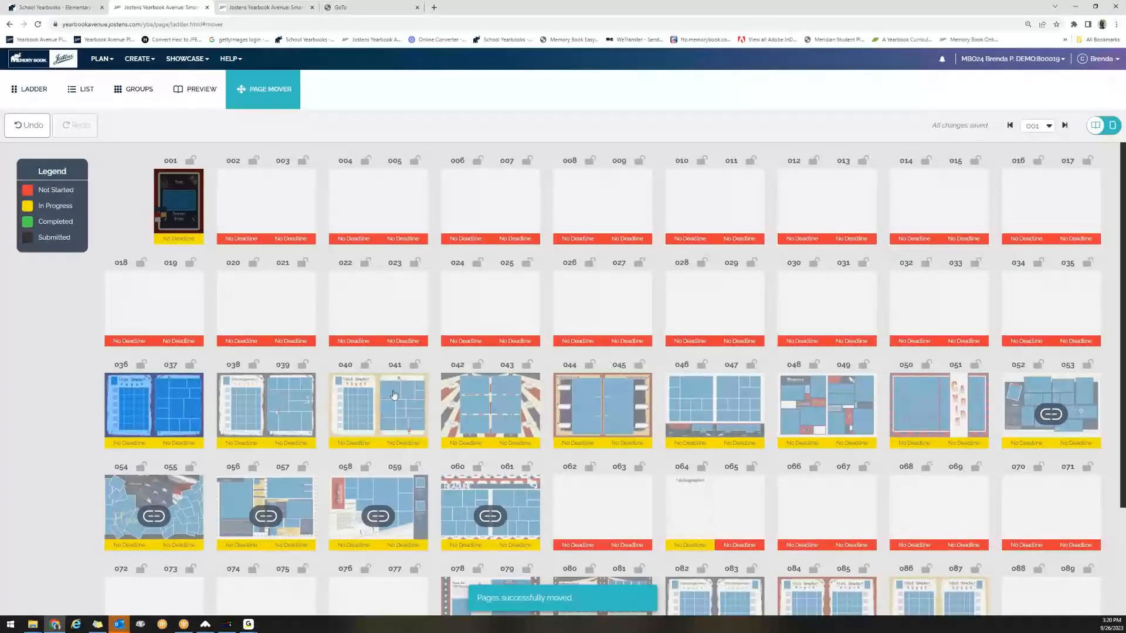
Open the form for adding a staff member, look over the available roles, and return to the staff list.
click(108, 63)
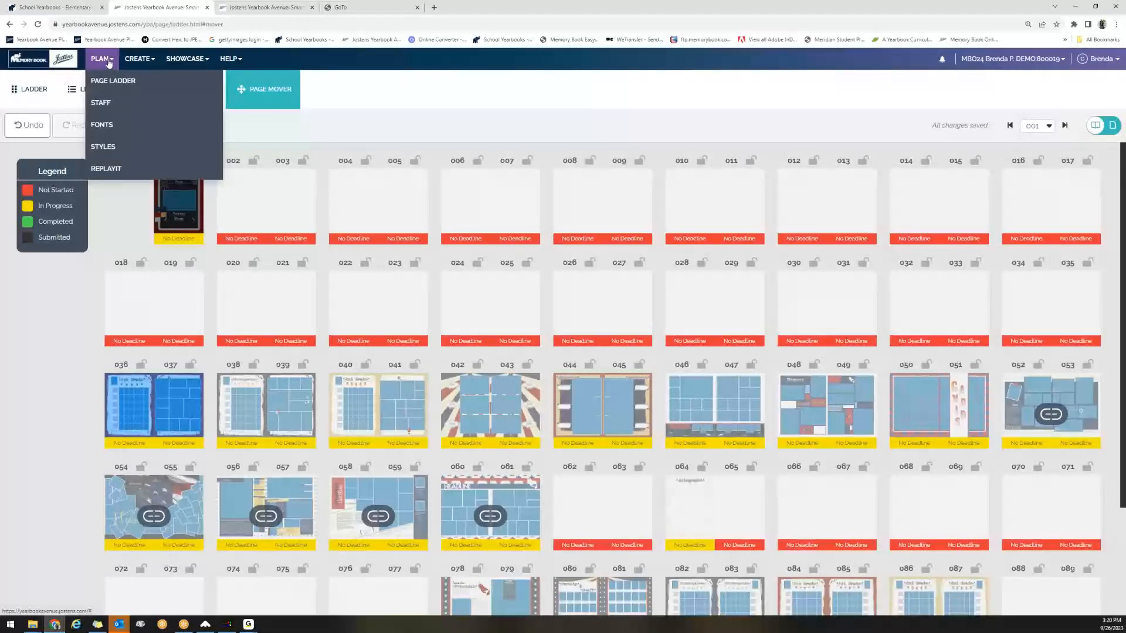
click(100, 103)
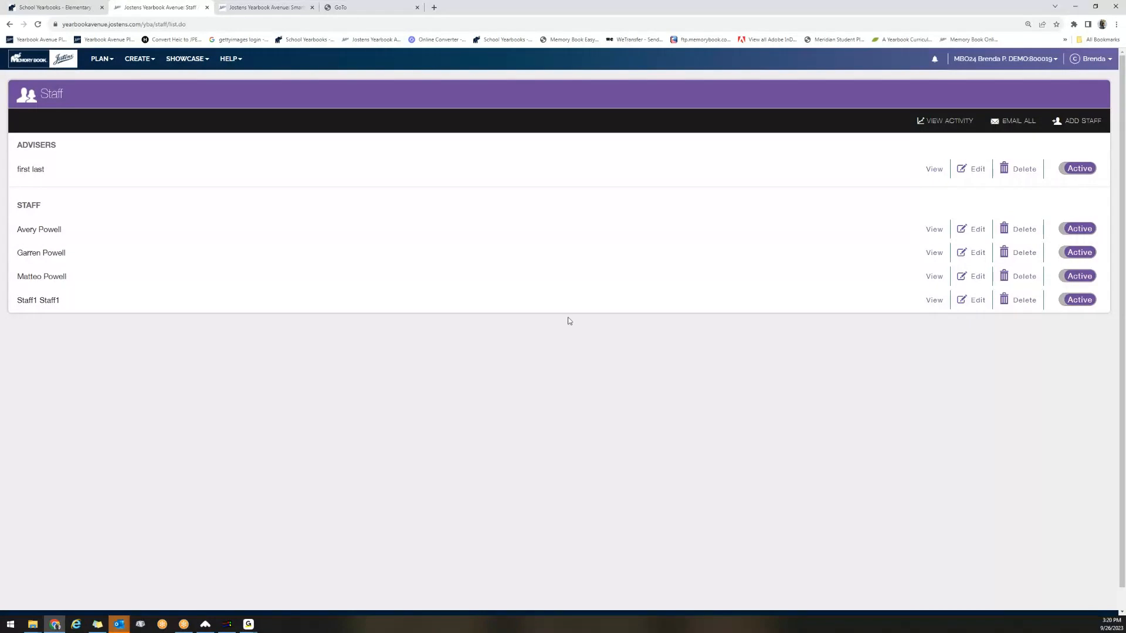
click(1079, 123)
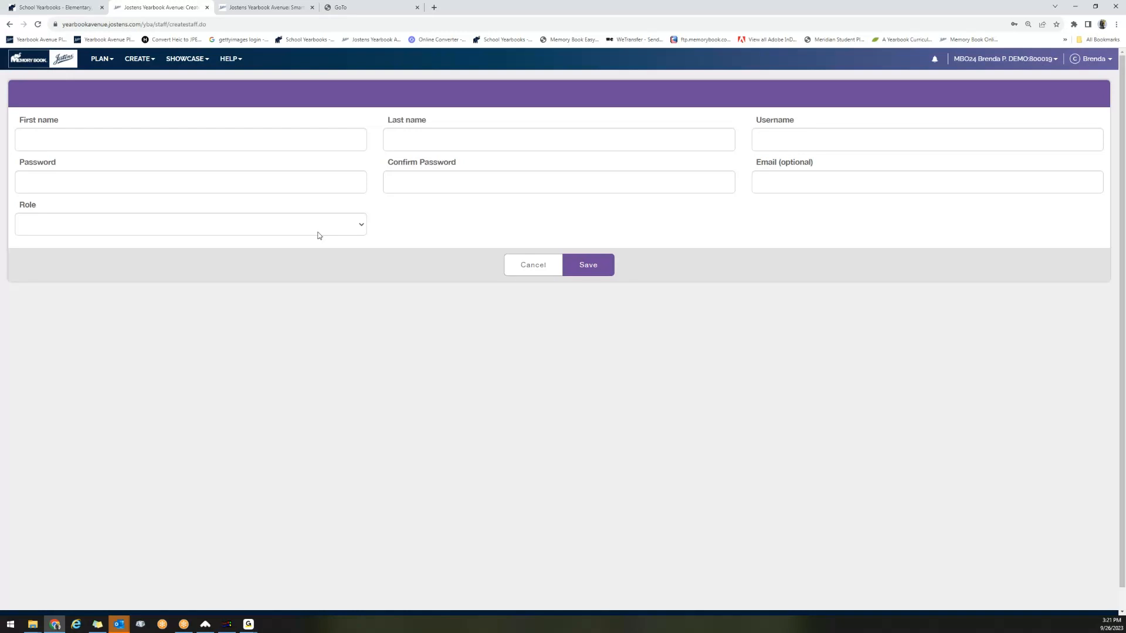
click(361, 224)
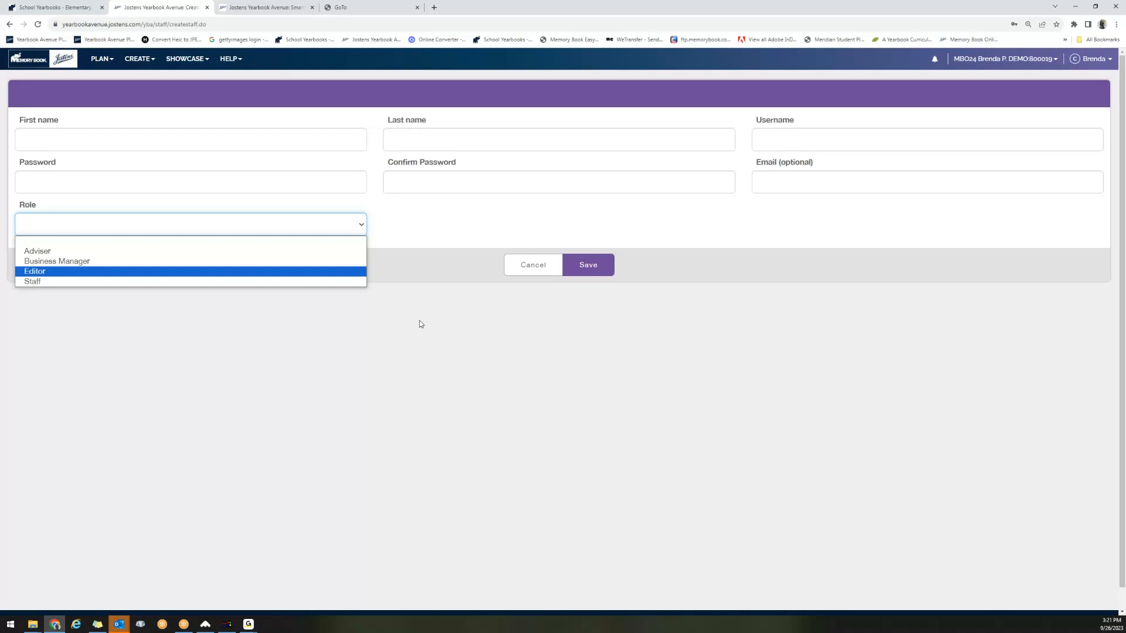
click(101, 59)
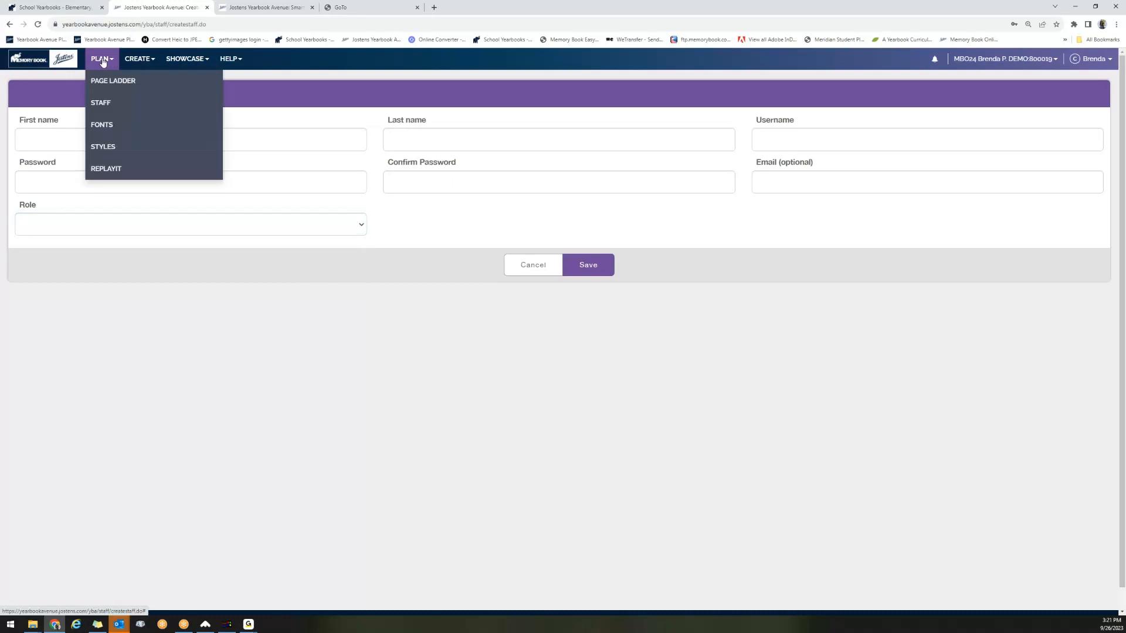
click(108, 111)
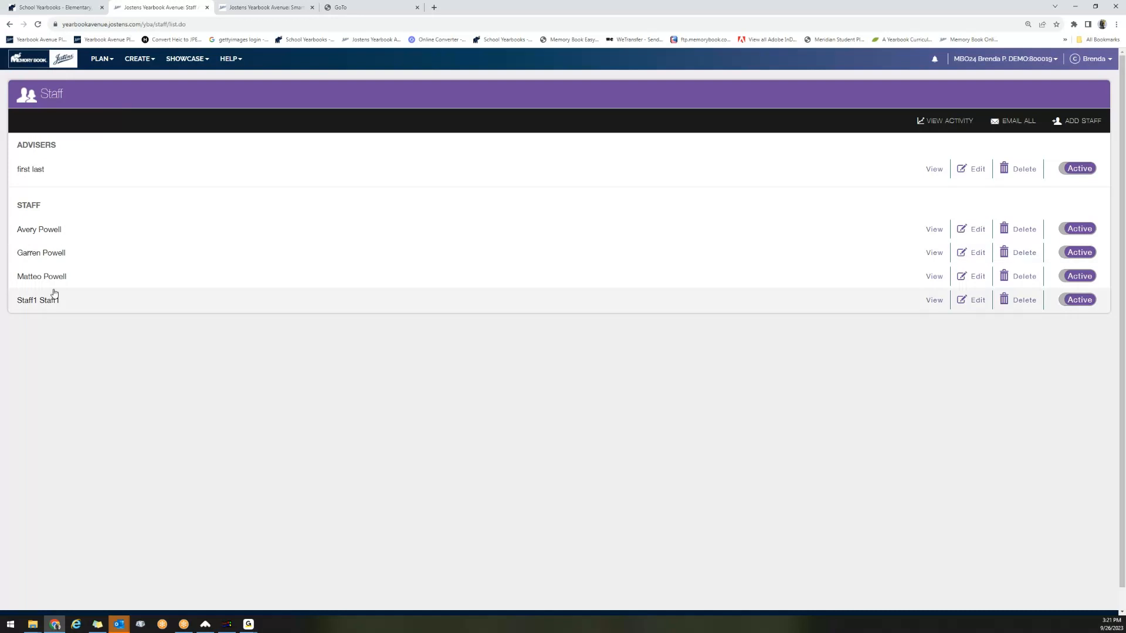
View the staff activity history filtered by a staff username and by adviser, reset the user filter to All, and return to the staff list.
click(961, 124)
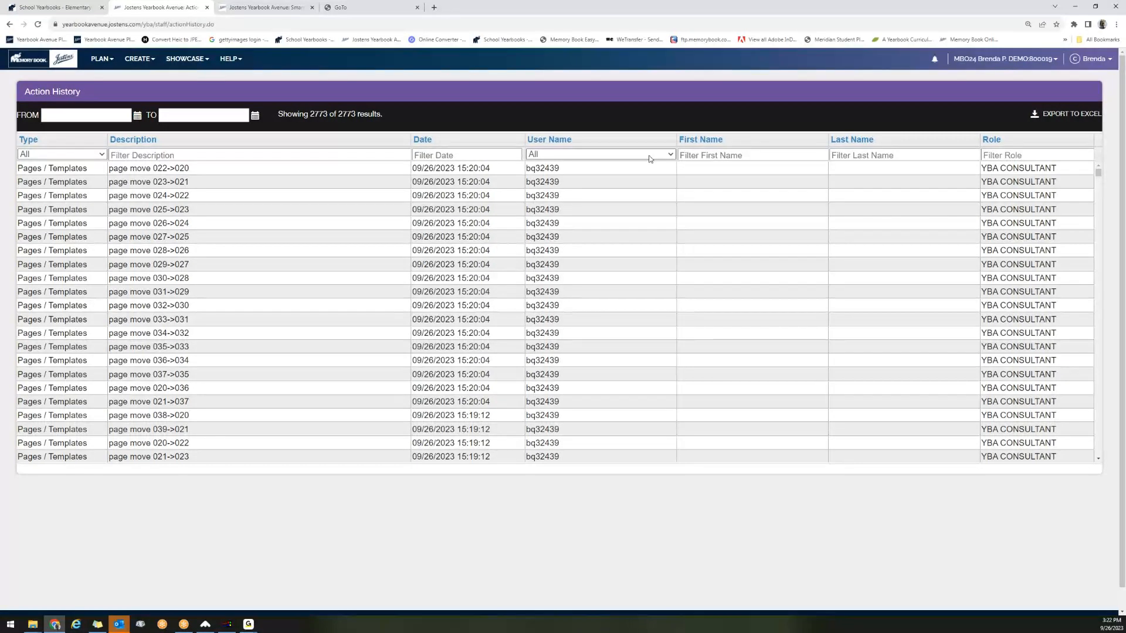
click(672, 154)
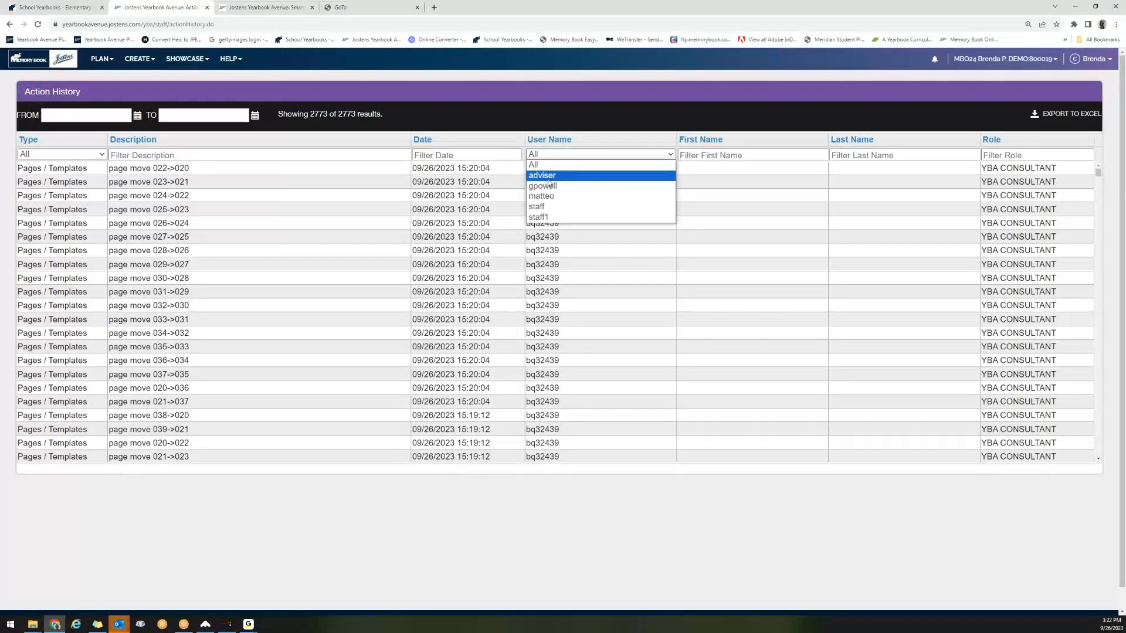
click(549, 186)
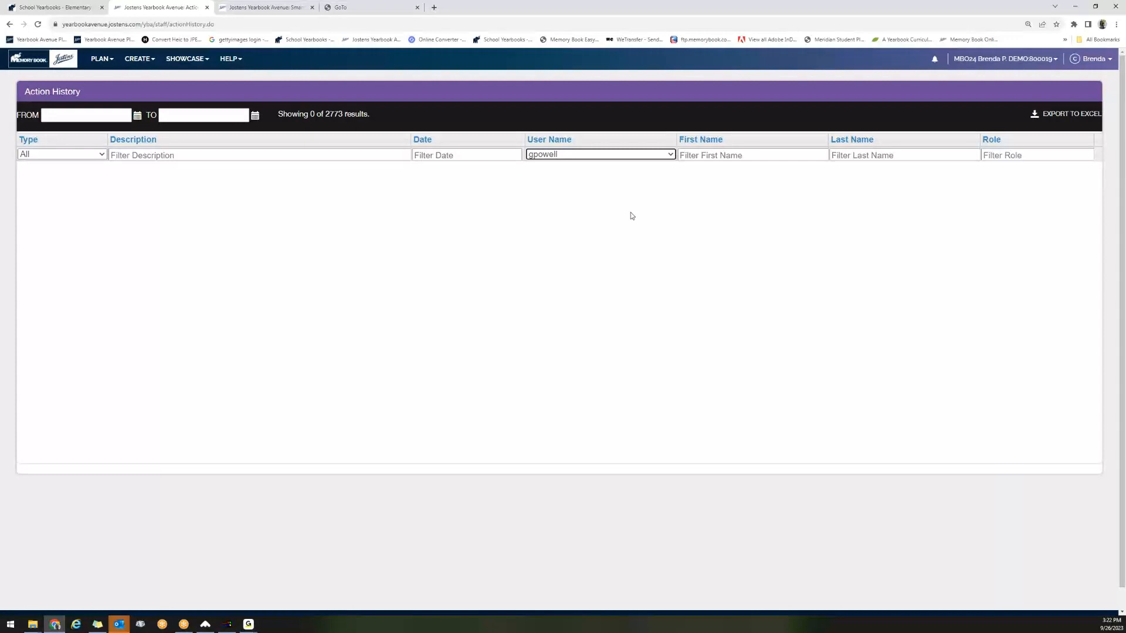
click(672, 154)
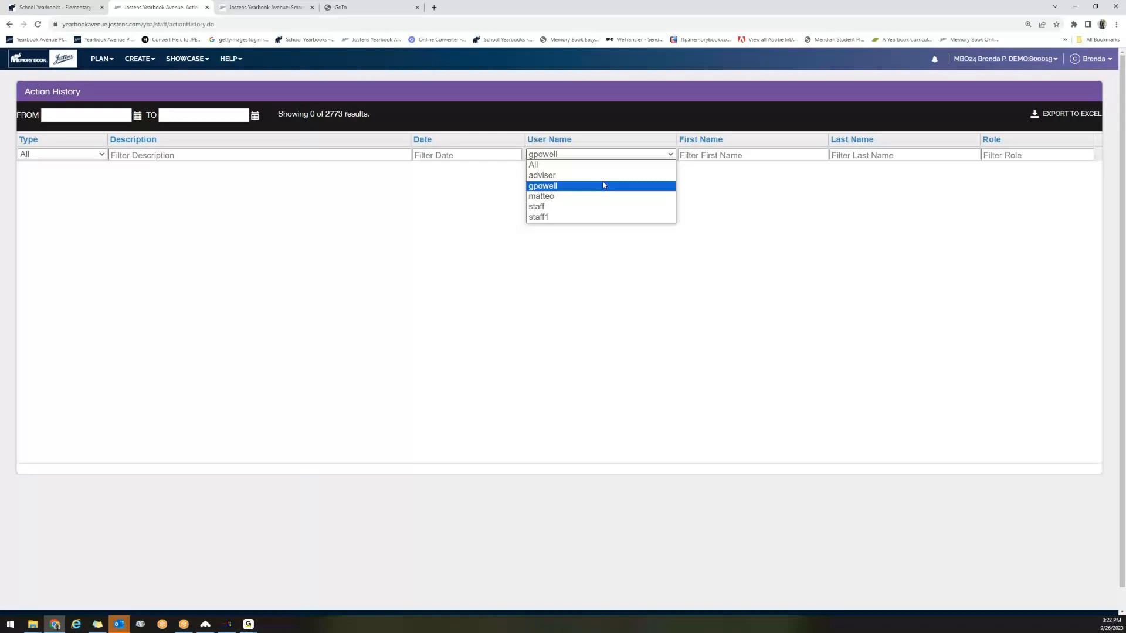
click(617, 175)
click(637, 158)
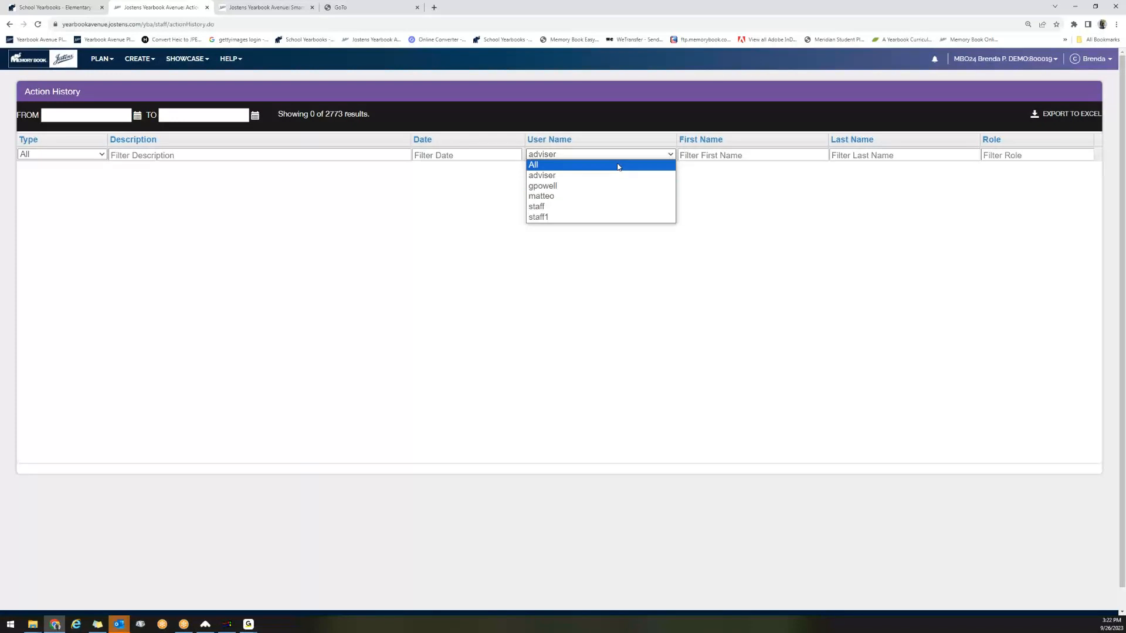
click(619, 166)
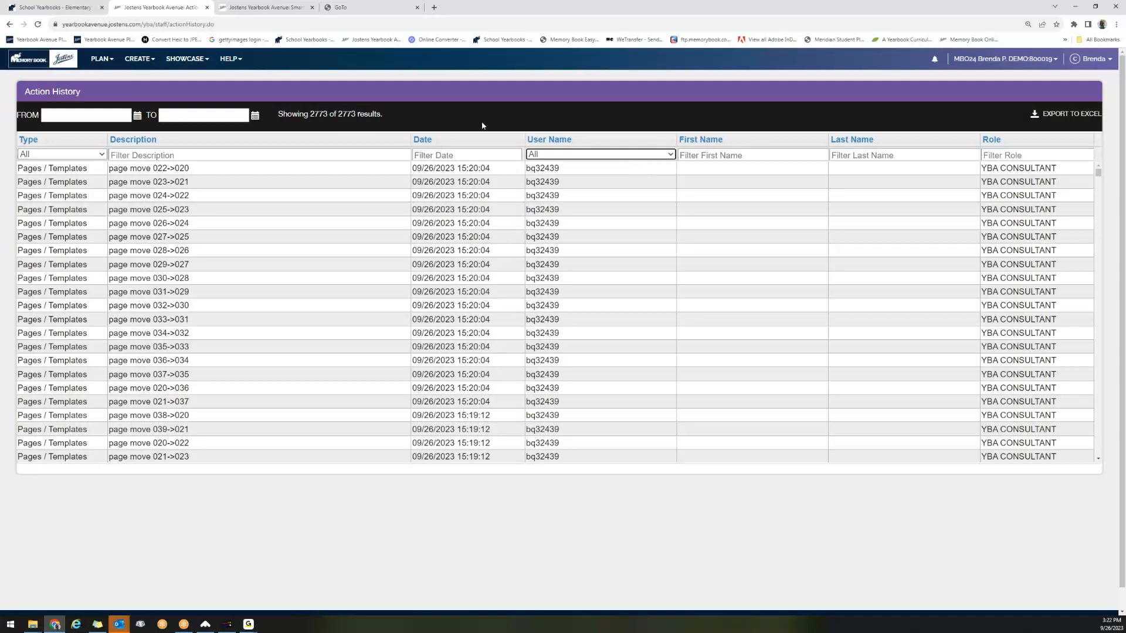
click(100, 61)
click(106, 112)
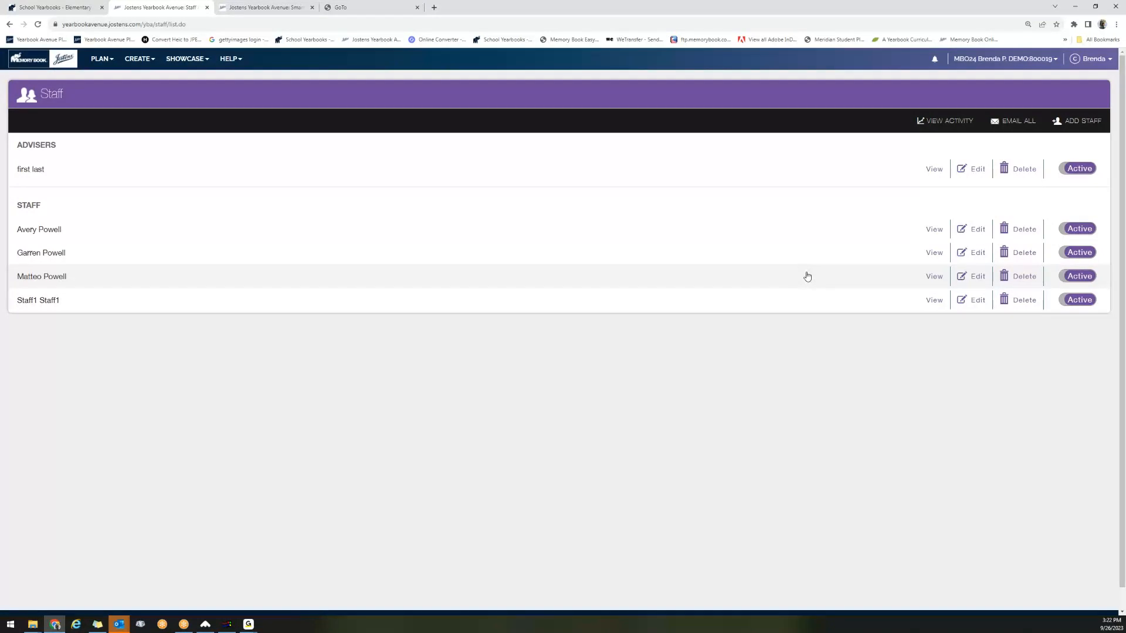
Open the yearbook fonts, switch AYT Abigail off and on again, and deactivate AYT Foundation Roman, AYT Alden Hand and AYT Albert.
click(101, 62)
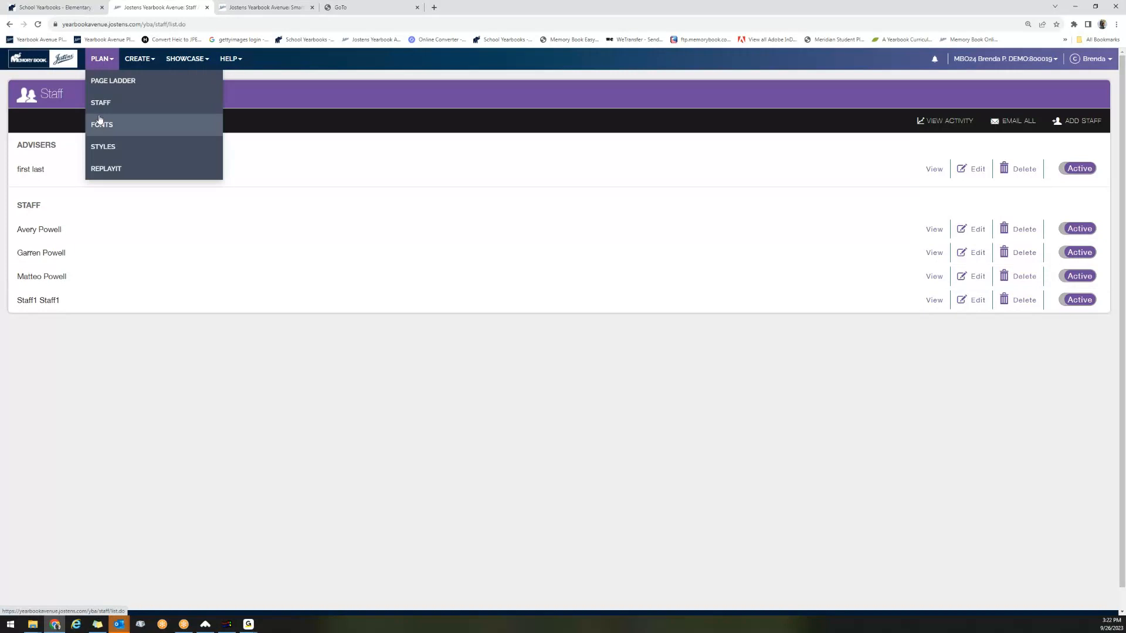
click(98, 132)
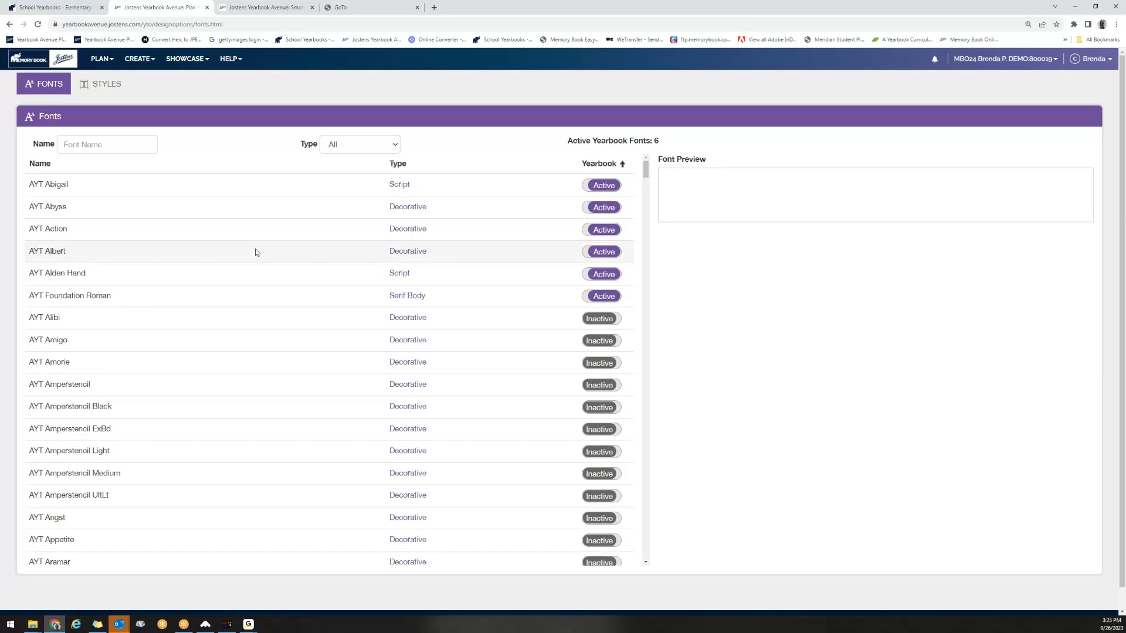
click(610, 186)
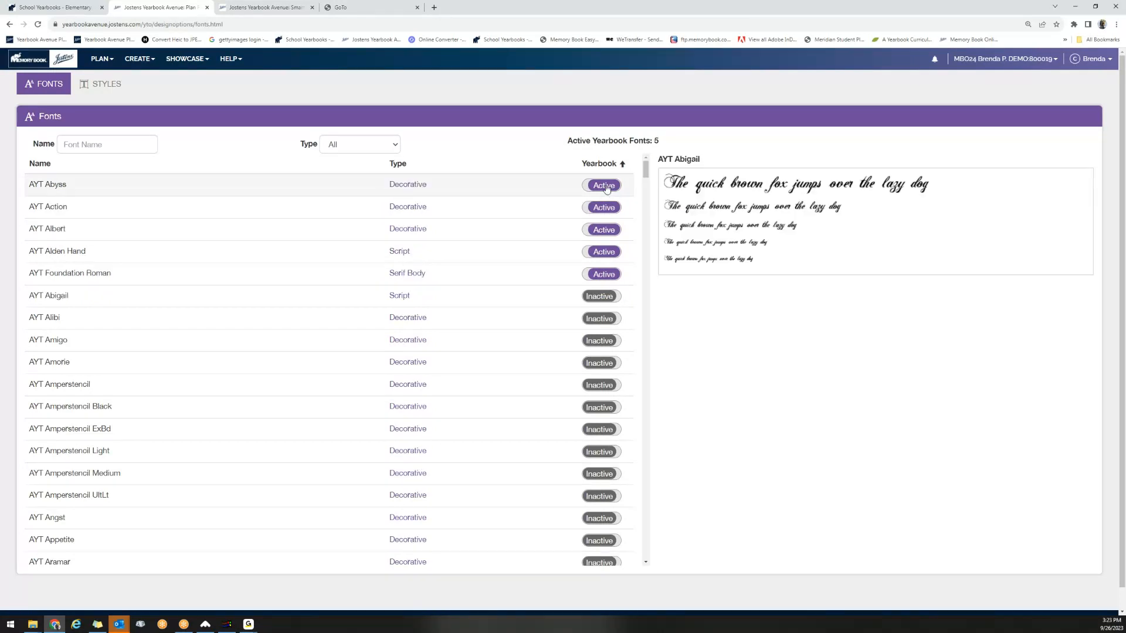
click(606, 295)
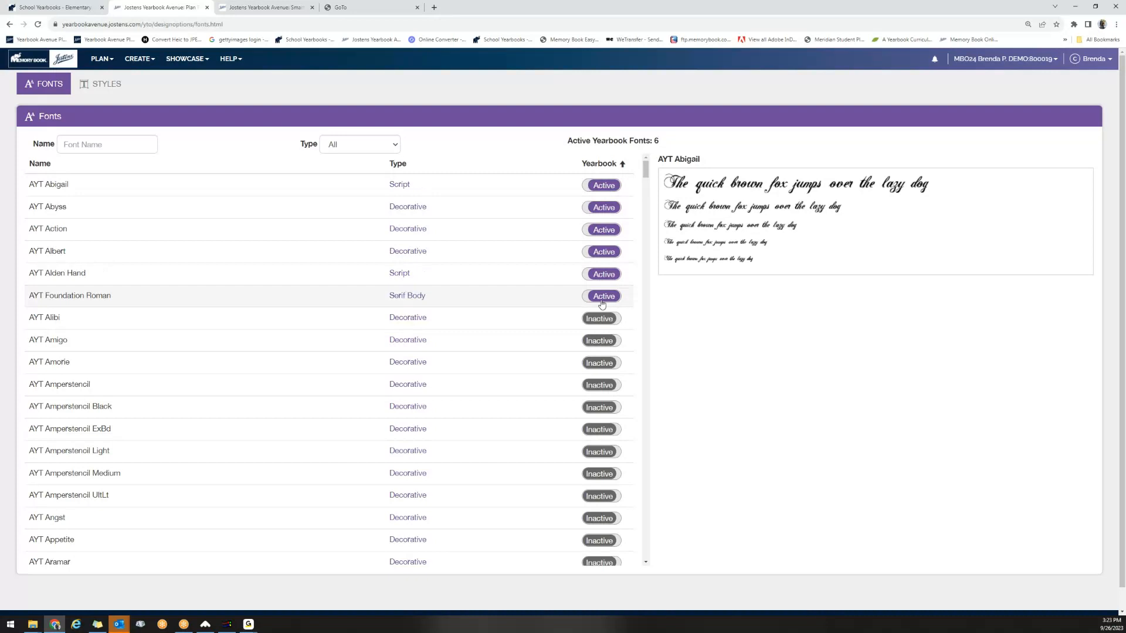
click(601, 300)
click(601, 298)
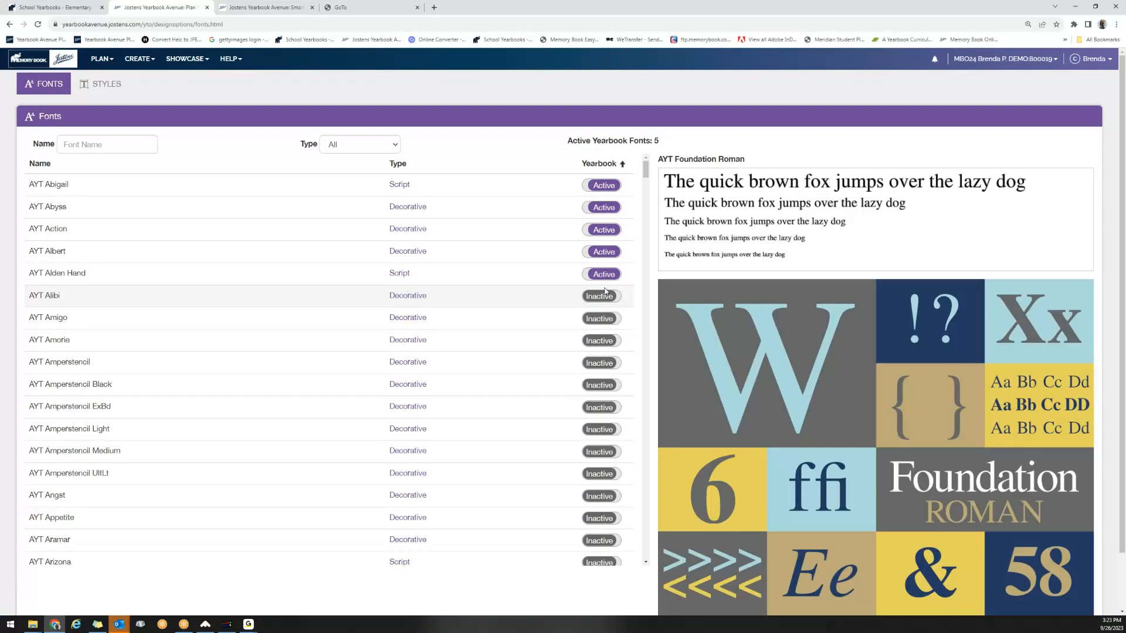
click(607, 275)
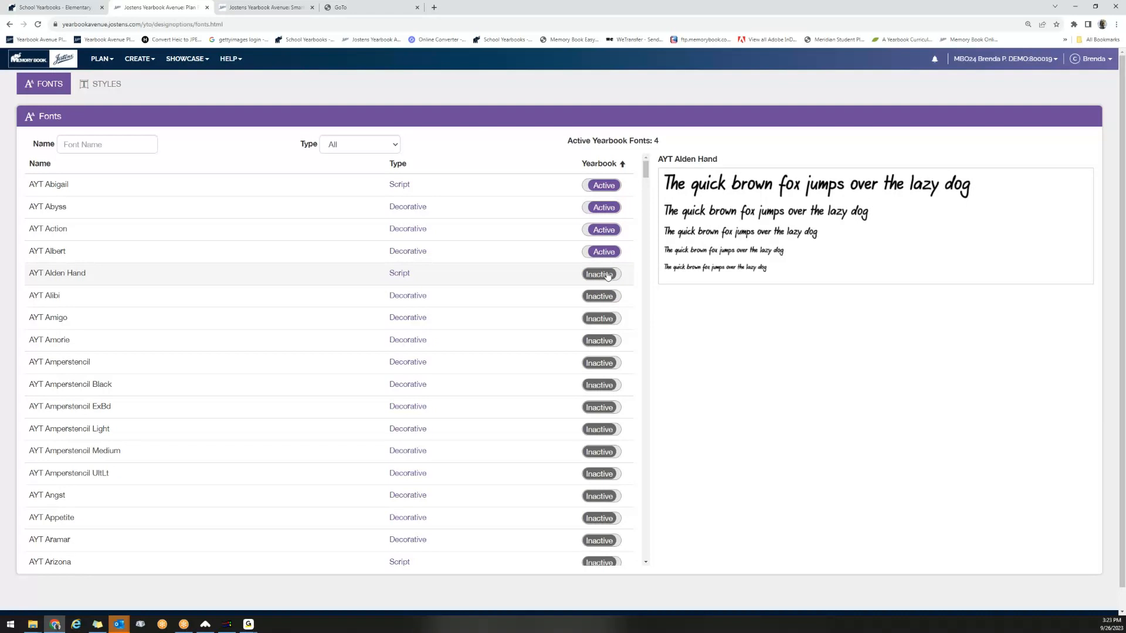
click(604, 253)
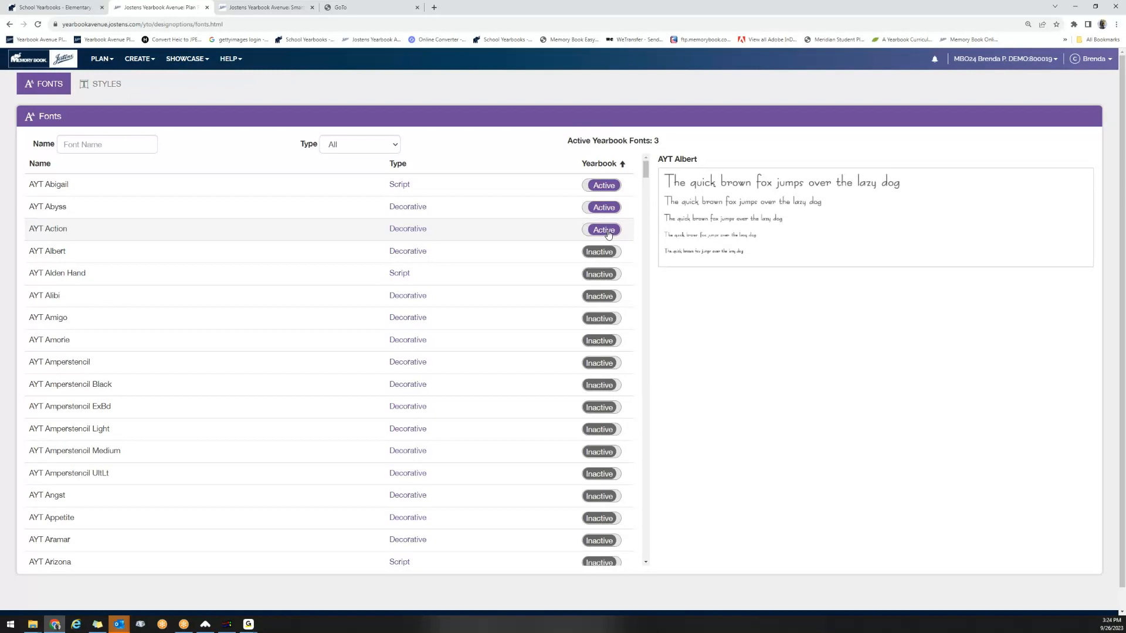
Preview the AYT Abigail and AYT Aramar fonts and browse the list of available yearbook fonts.
click(388, 192)
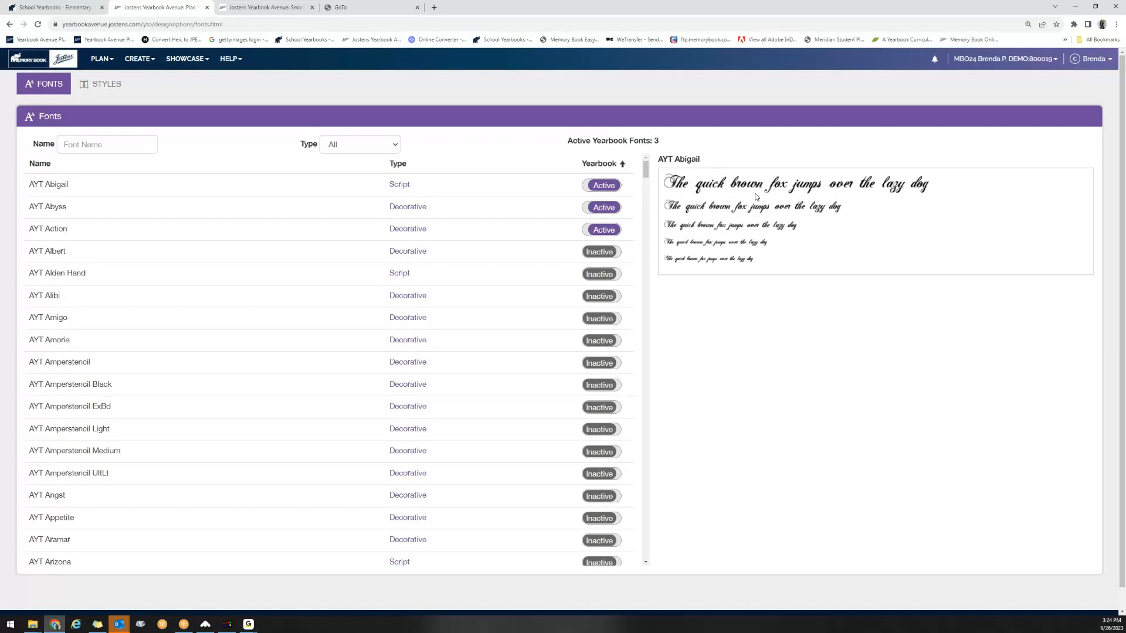
click(200, 544)
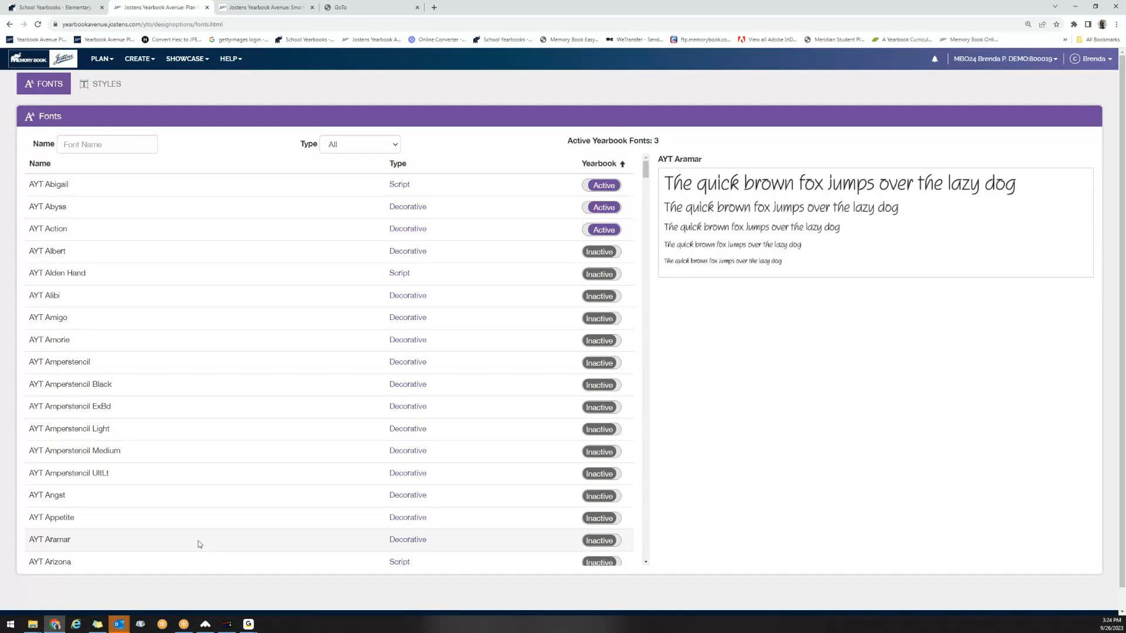
scroll(199, 544, down, 2)
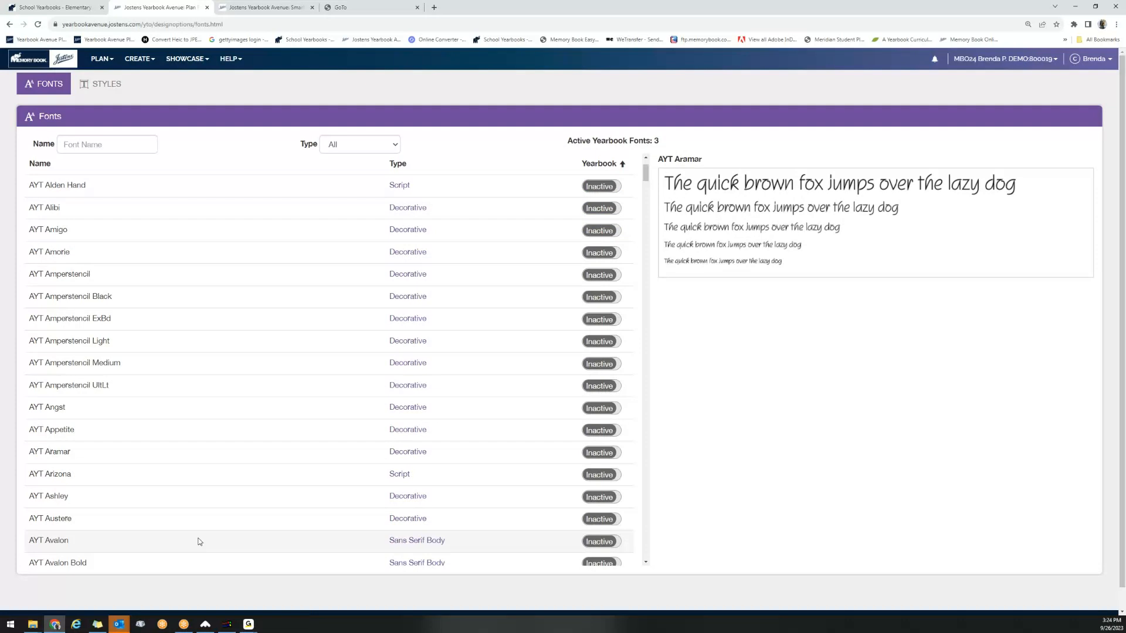
scroll(181, 396, up, 1)
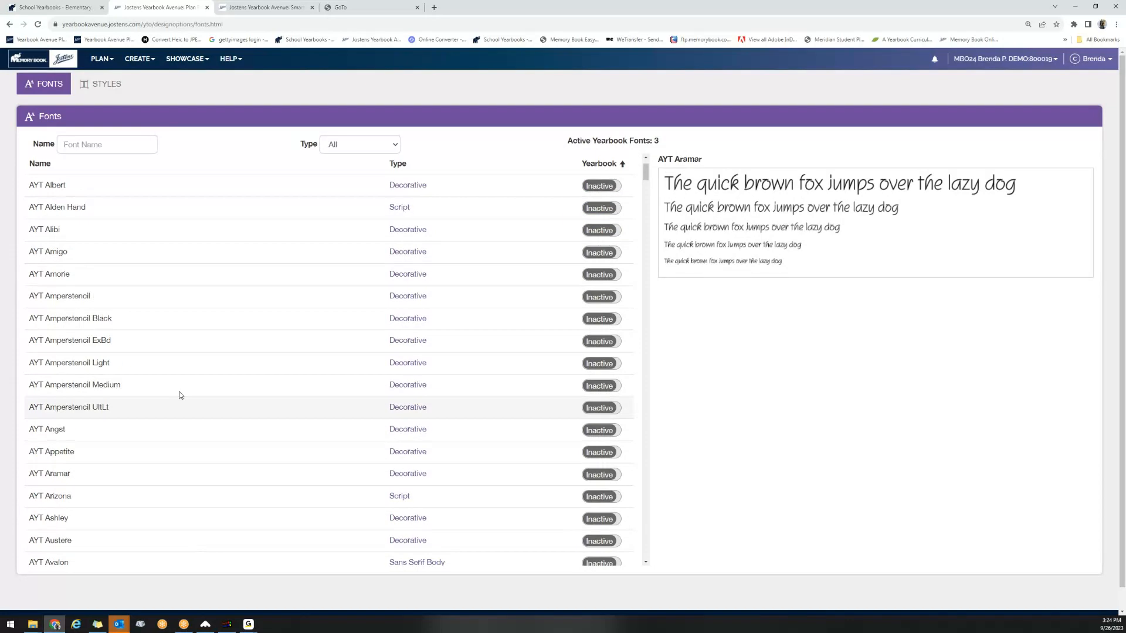
scroll(181, 396, up, 3)
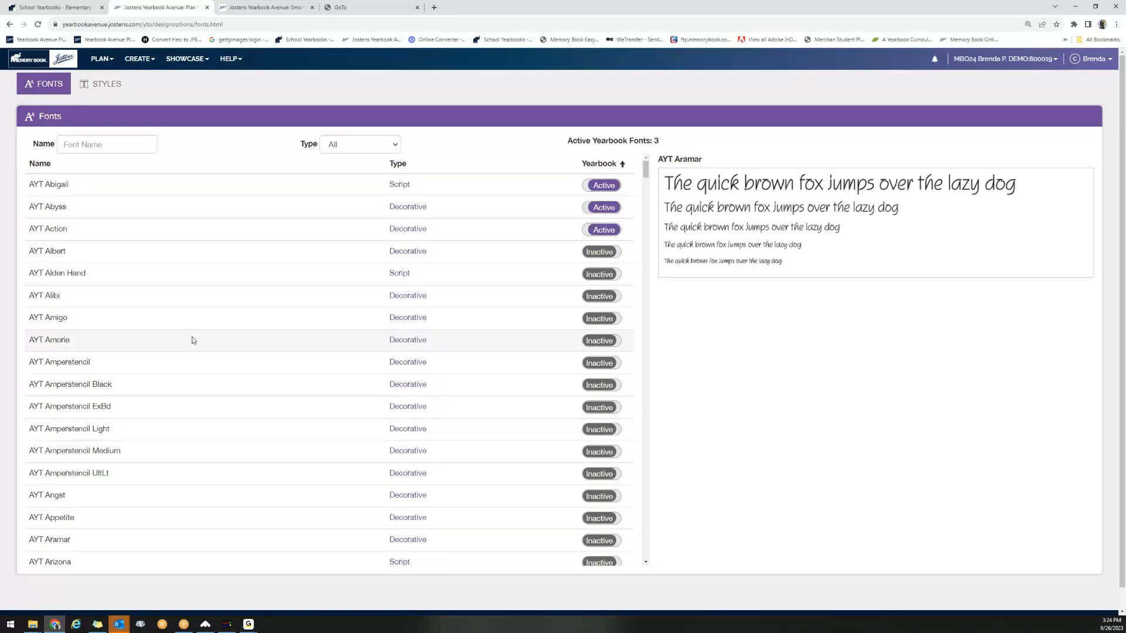
Preview the AYT Albert font and activate AYT Albert and AYT Alden Hand for the yearbook.
click(163, 253)
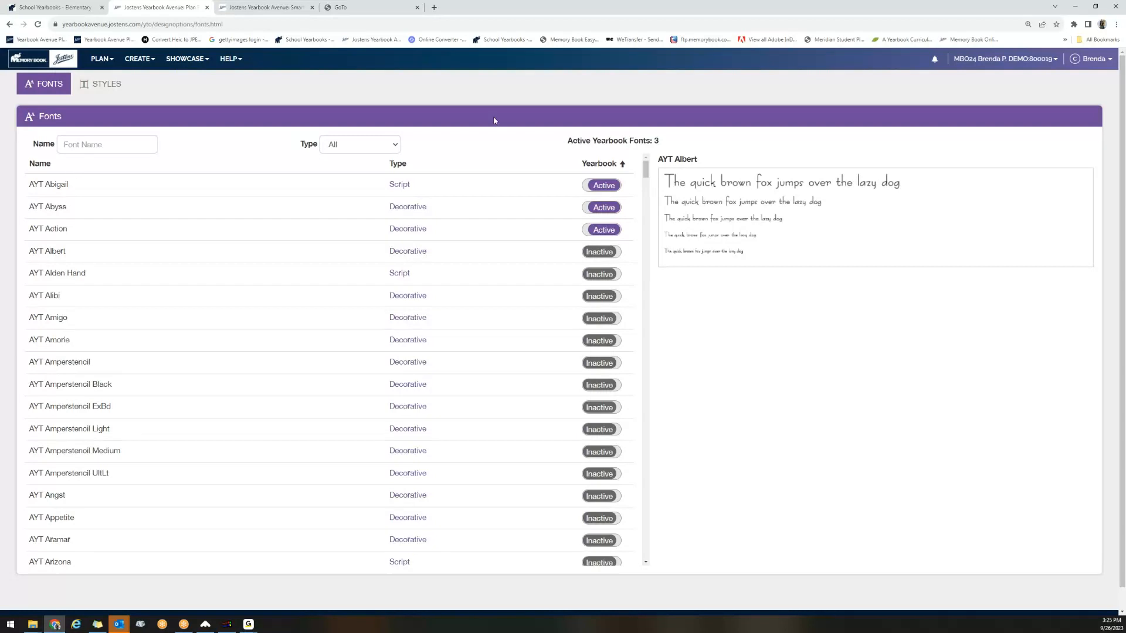
click(592, 253)
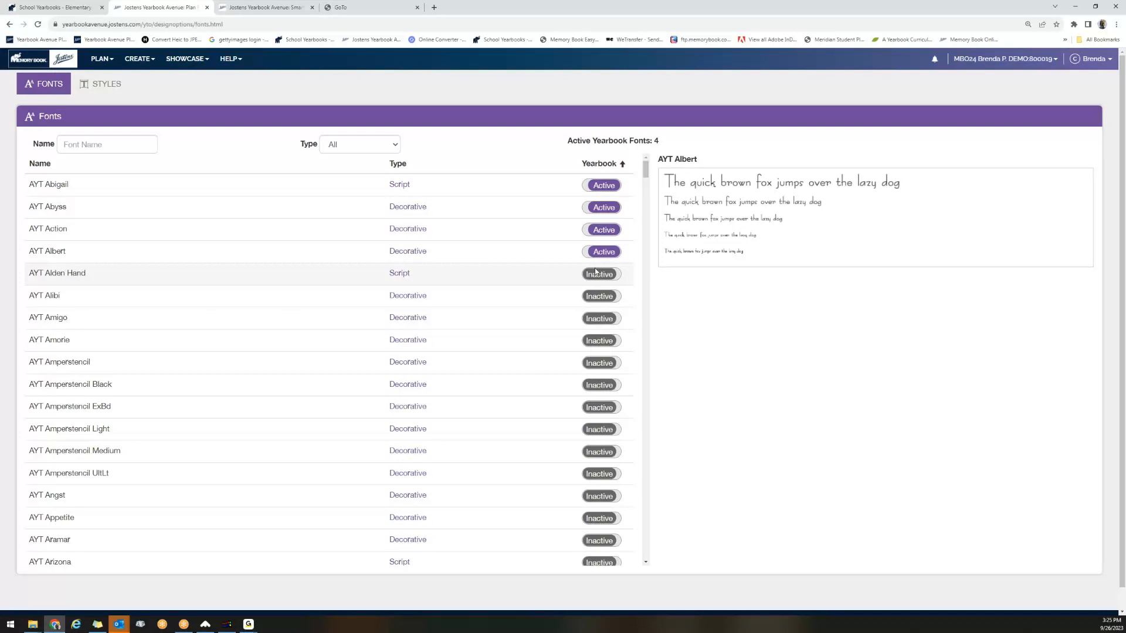
click(596, 274)
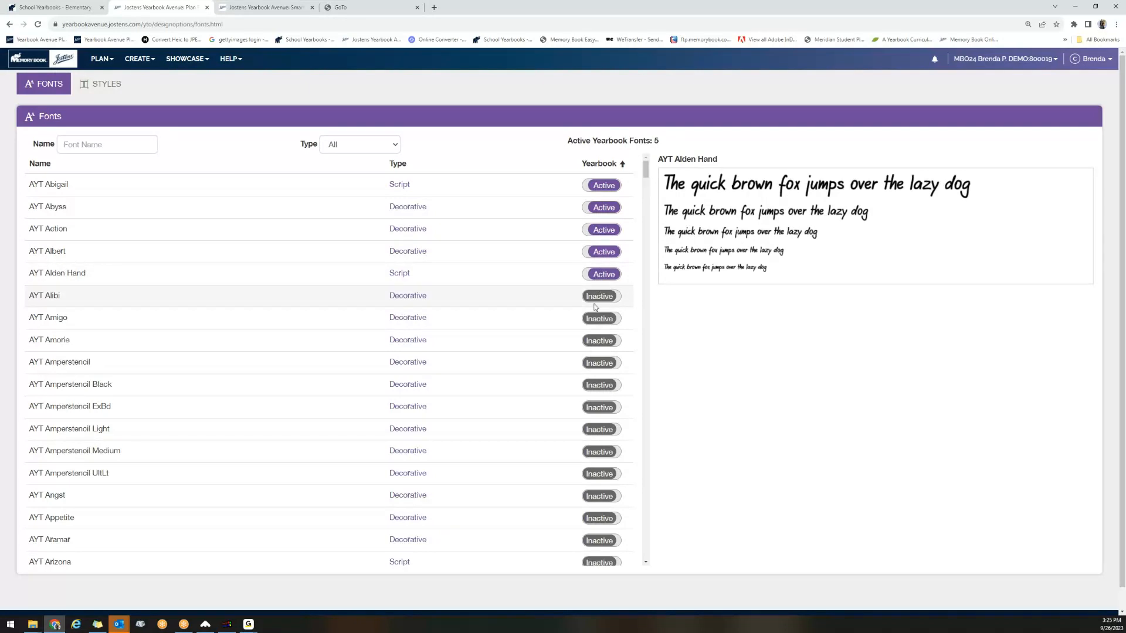
Add a new text style to the yearbook styles and name it Sport Headlines.
click(109, 87)
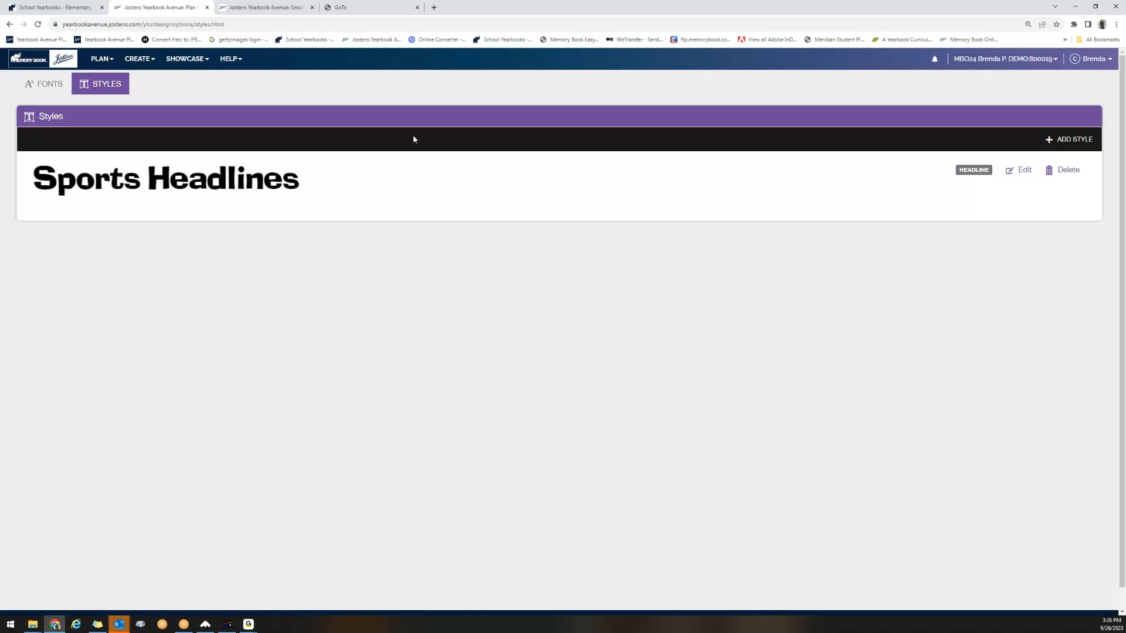
click(1059, 139)
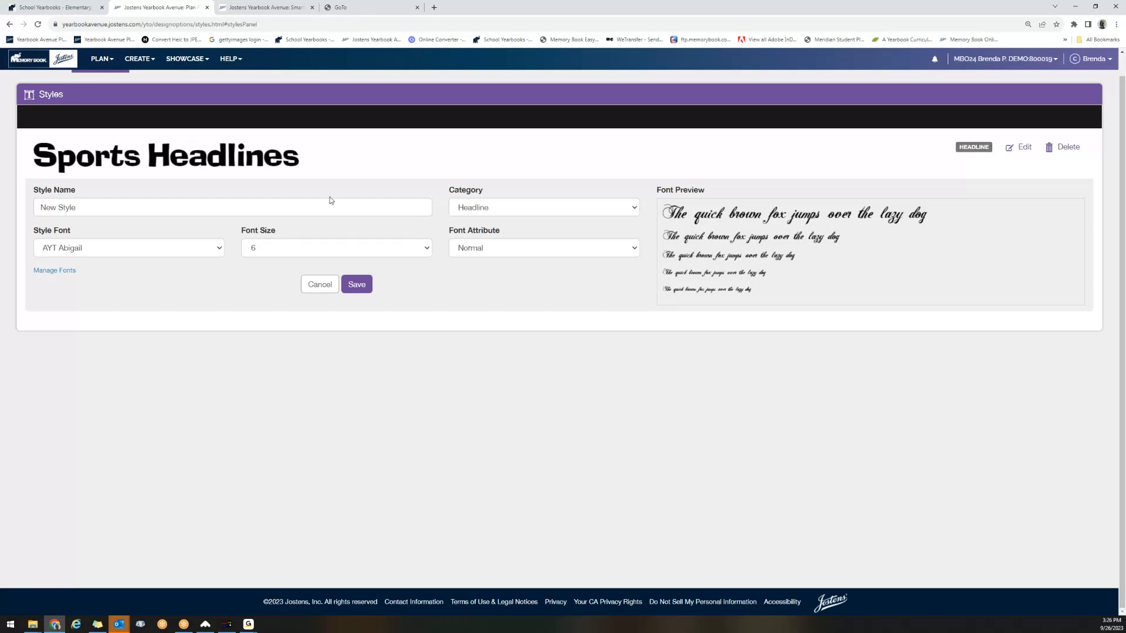
click(300, 215)
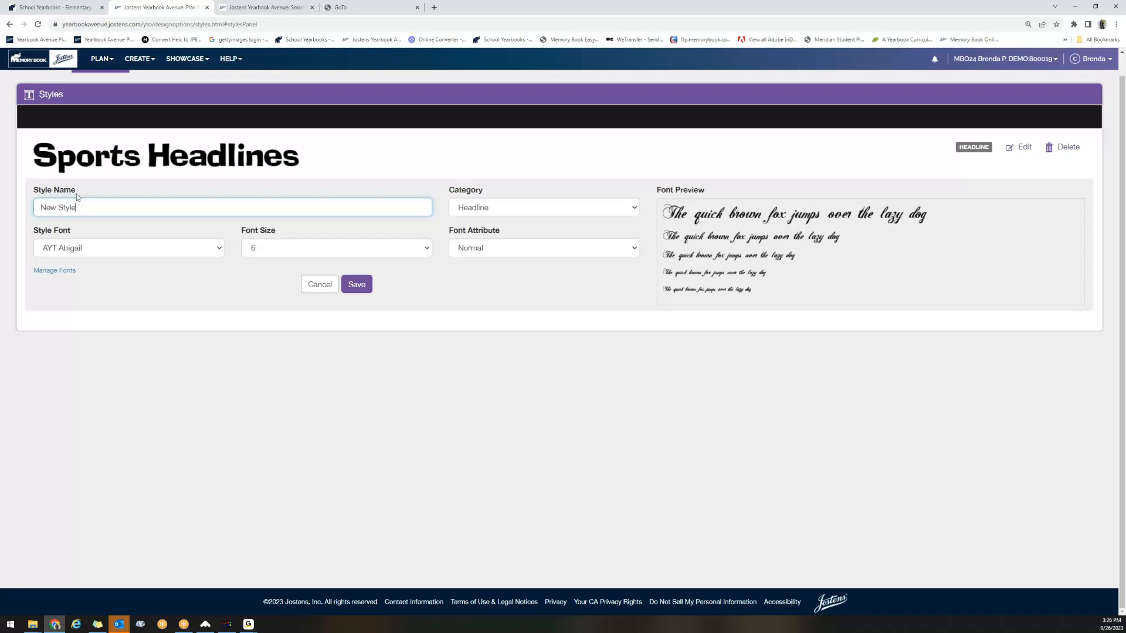
drag(77, 203, 3, 202)
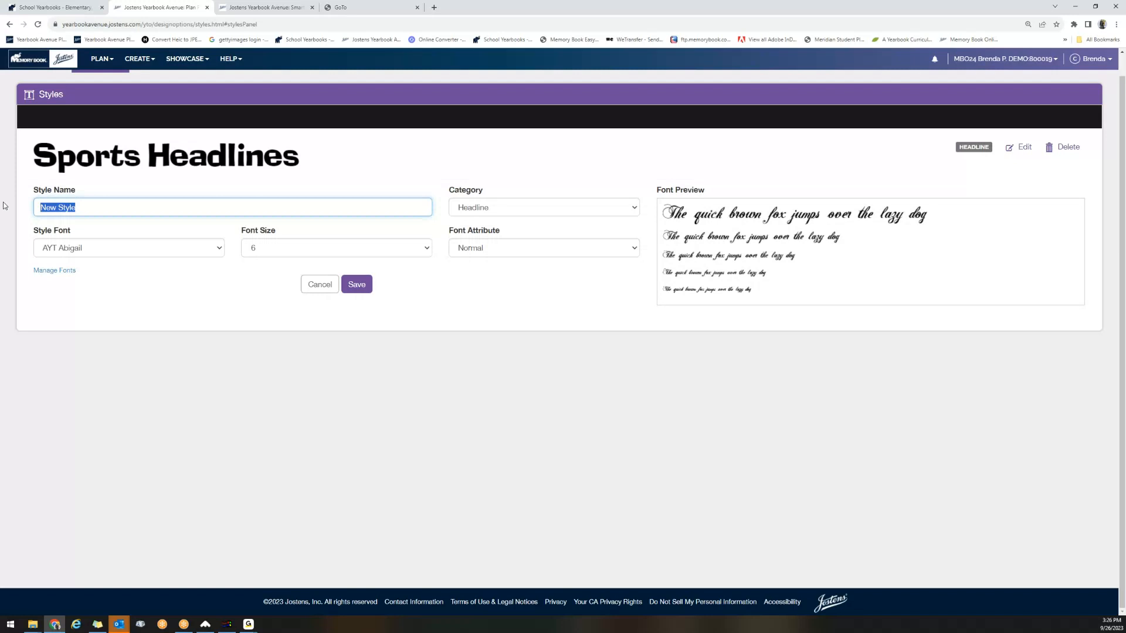
text(Hea)
key(BackSpace)
key(BackSpace)
key(BackSpace)
text(Sport Headlines)
Give the Sport Headlines style the Headline category, the AYT Action font and size 40, and save it.
click(545, 208)
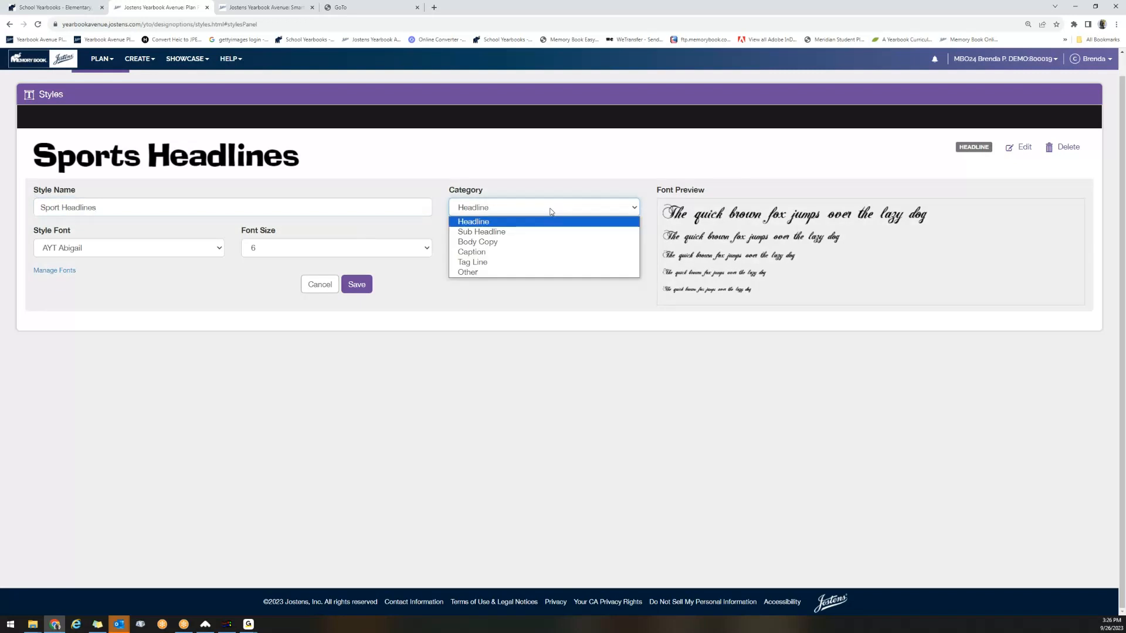
click(489, 219)
click(212, 249)
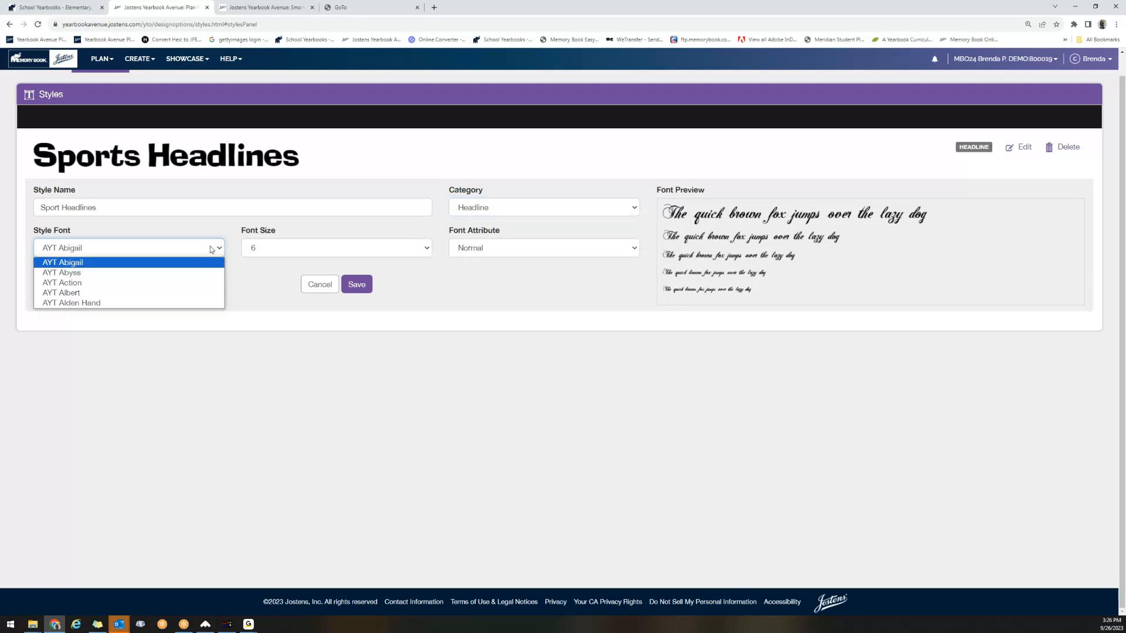
click(188, 283)
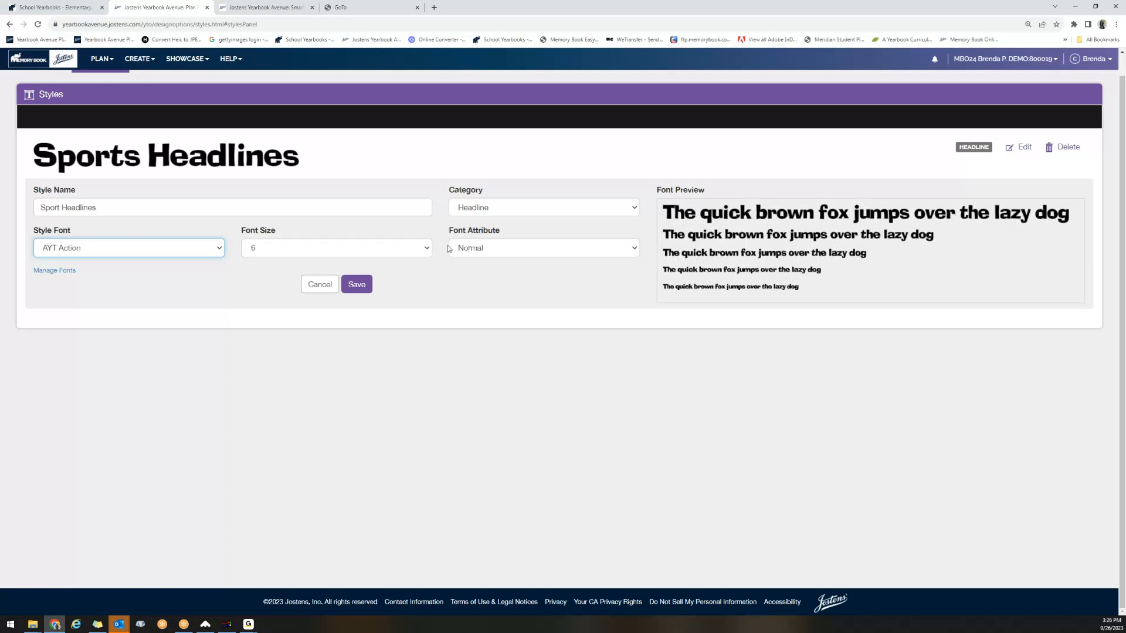
click(405, 249)
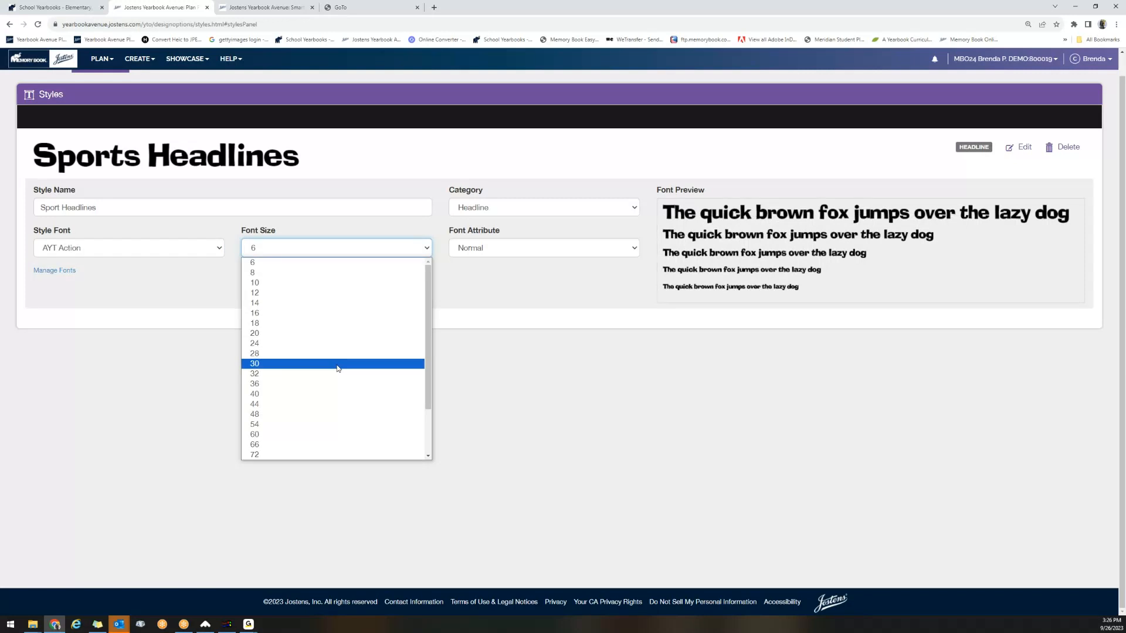
click(333, 394)
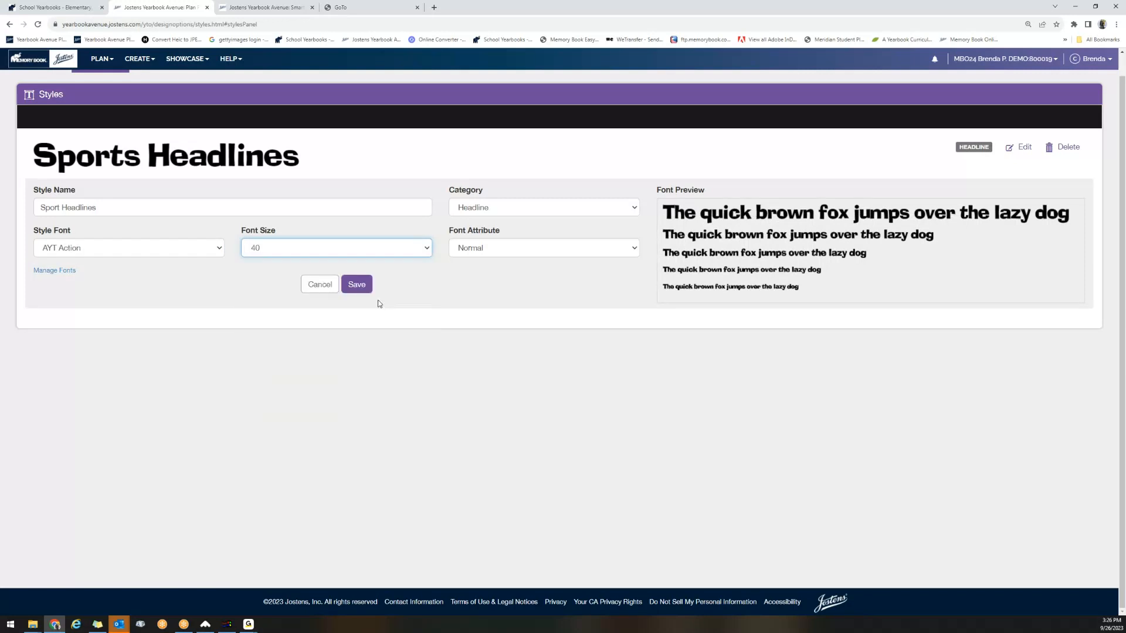
click(355, 284)
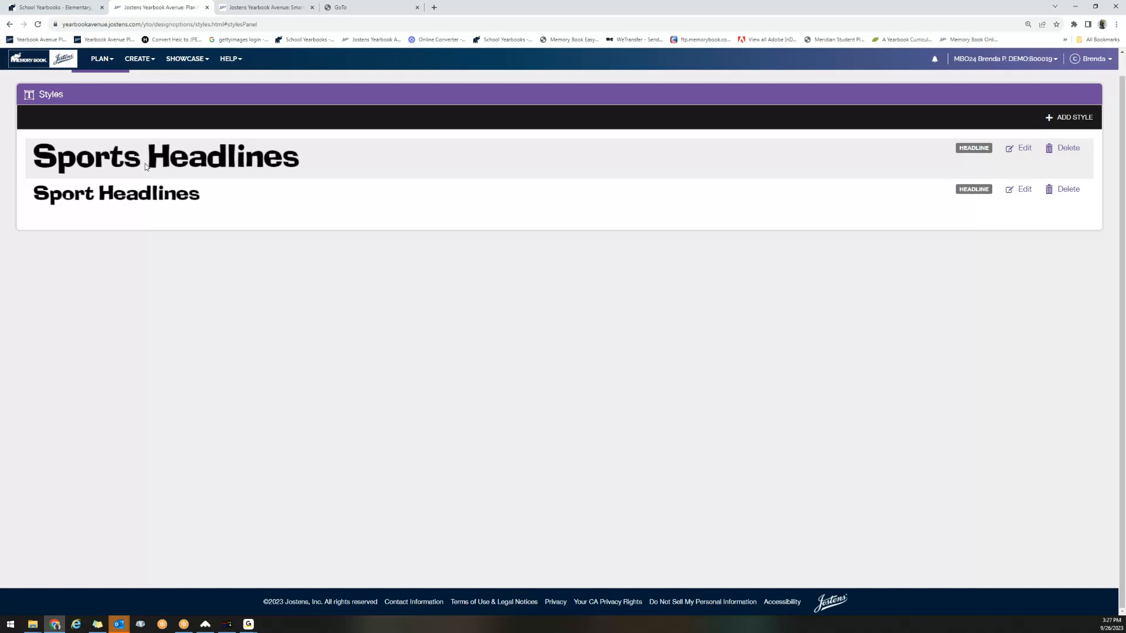
Add another style named Student Names in the Body Copy category.
click(1094, 123)
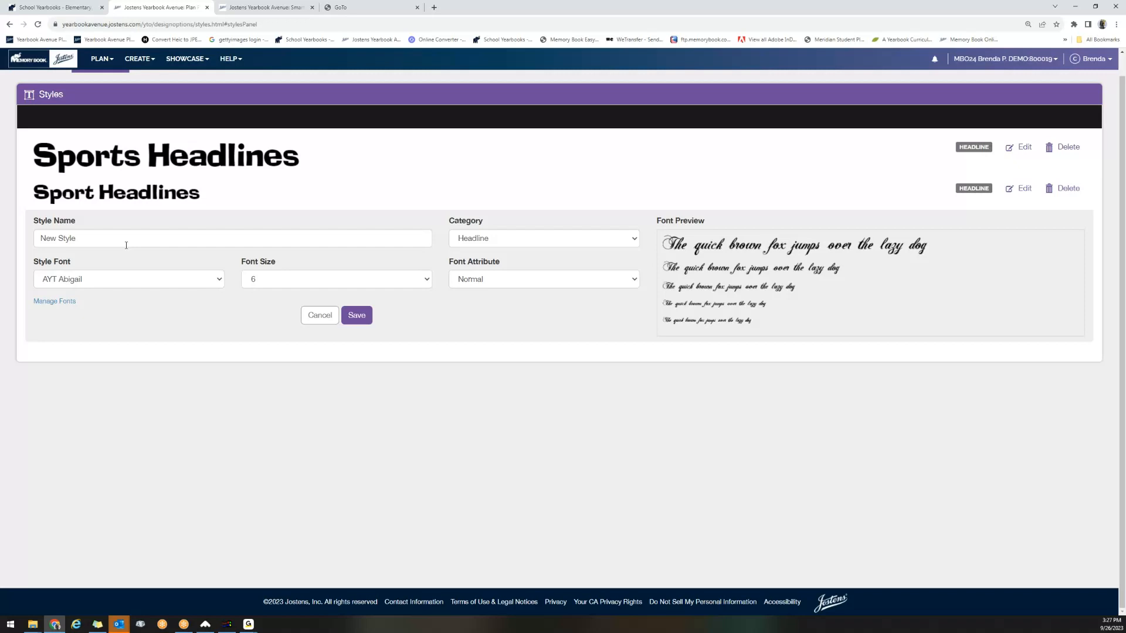
click(126, 245)
text(Stud)
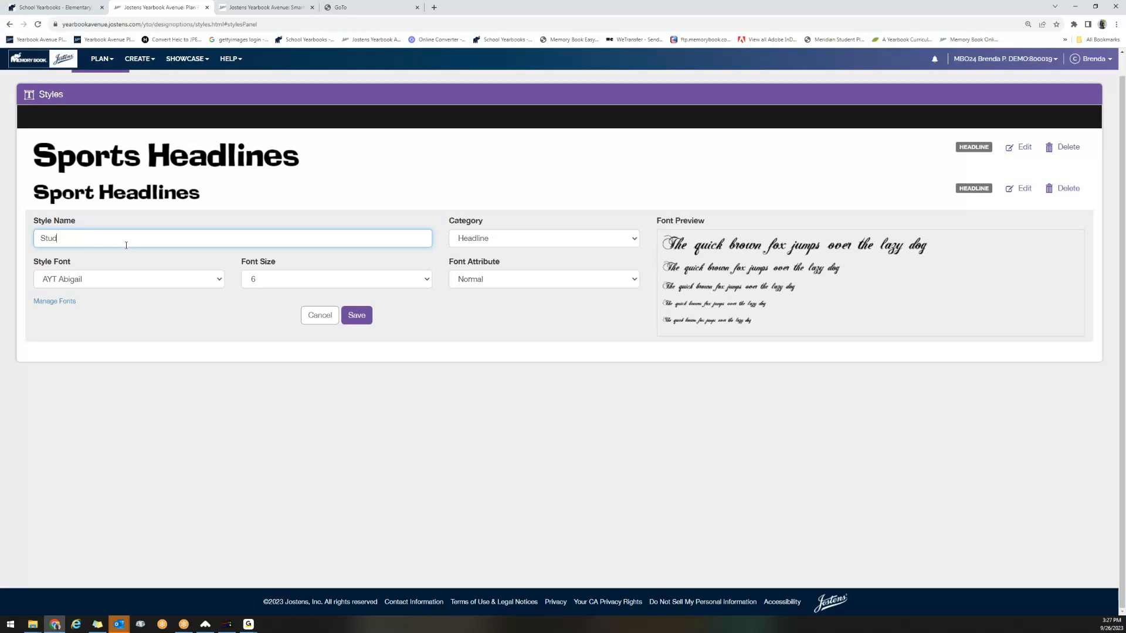
text(ent Names)
click(469, 239)
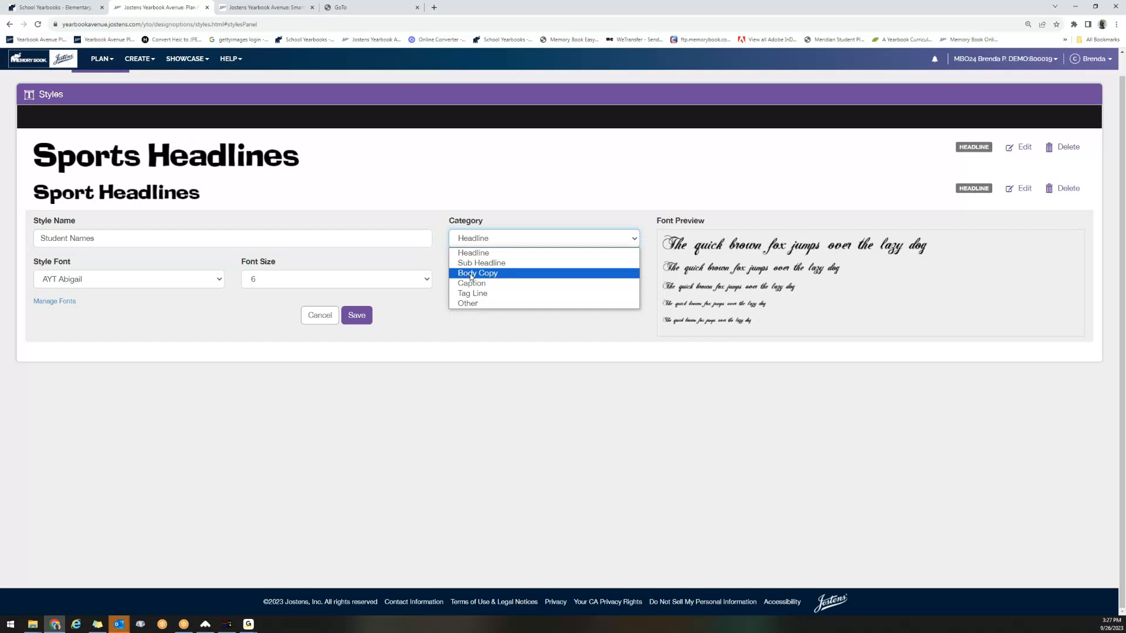
click(472, 273)
Set the Student Names style to the AYT Albert font at size 12 and save it.
click(70, 277)
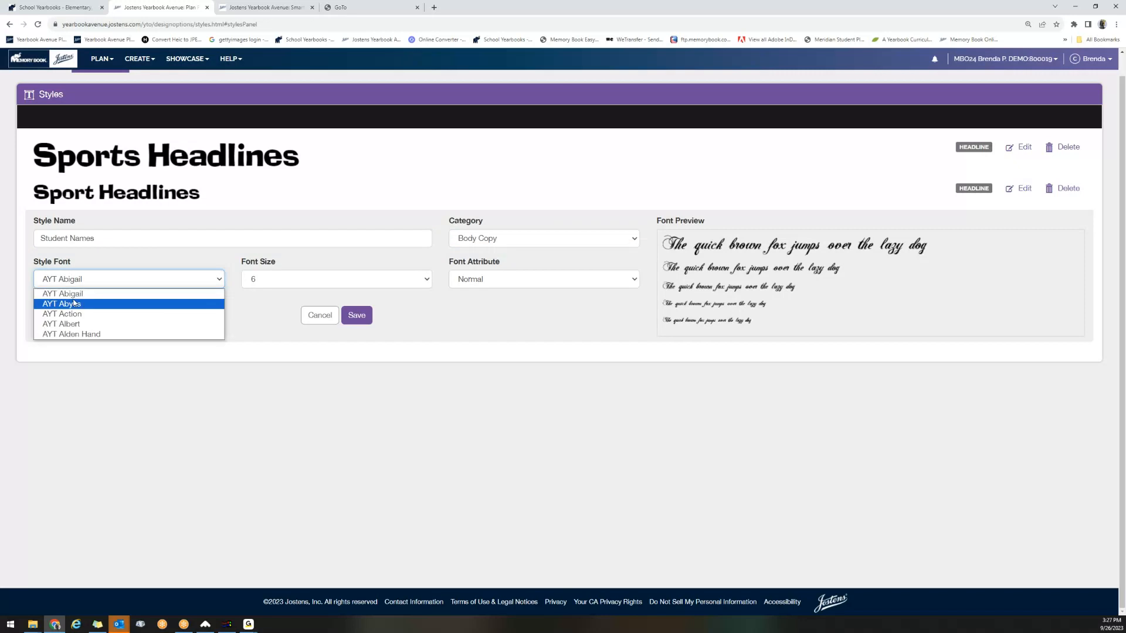
click(67, 327)
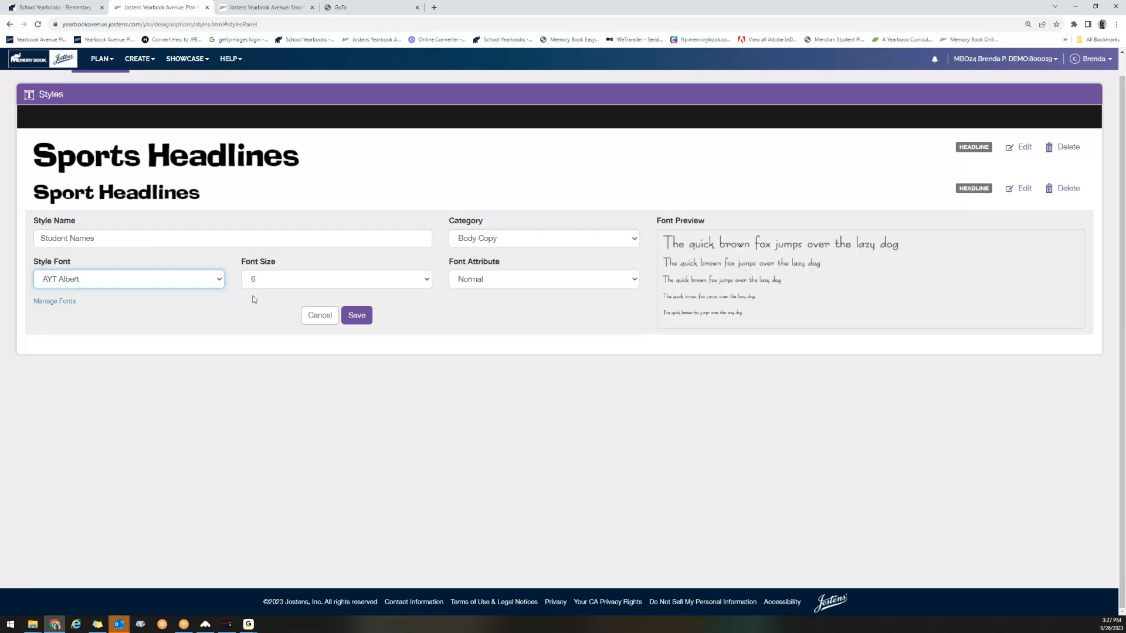
key(Tab)
click(426, 281)
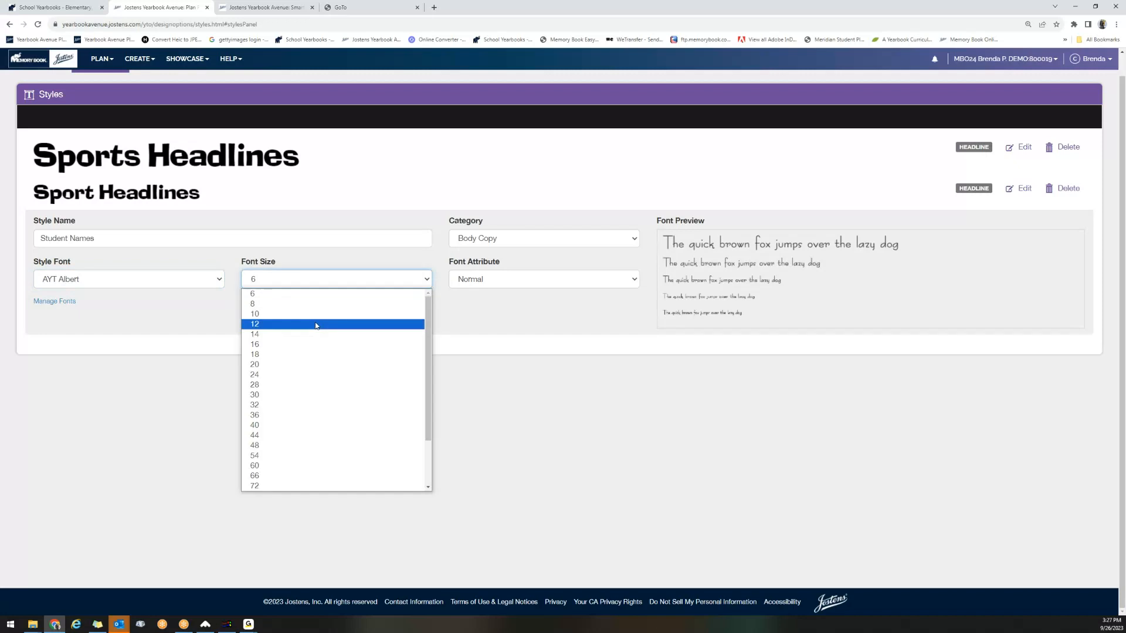
click(315, 325)
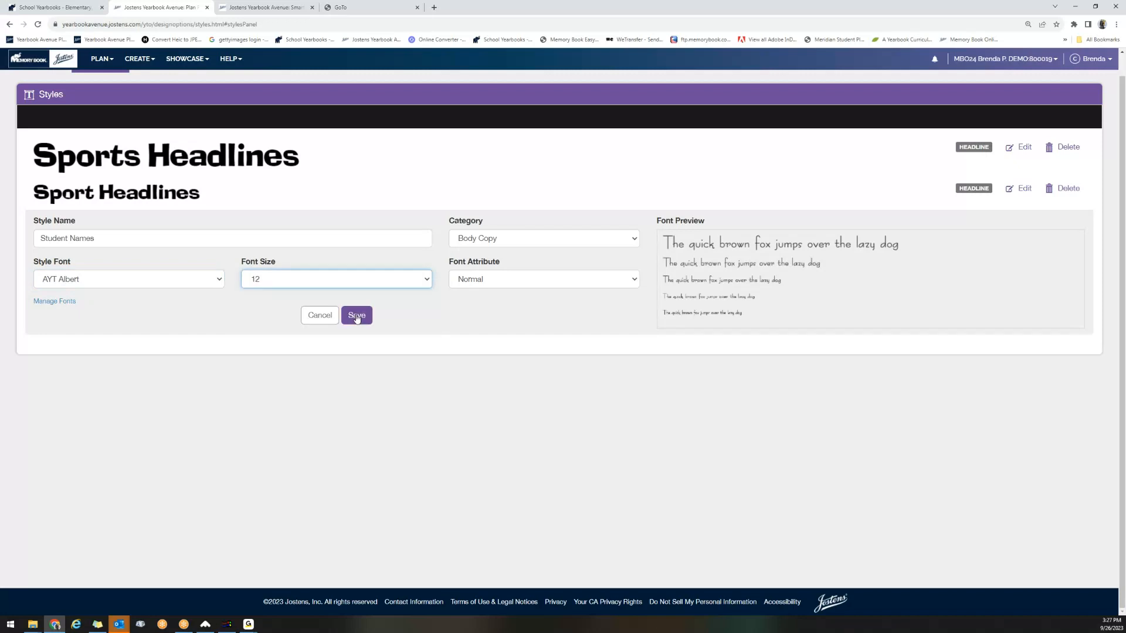
click(356, 316)
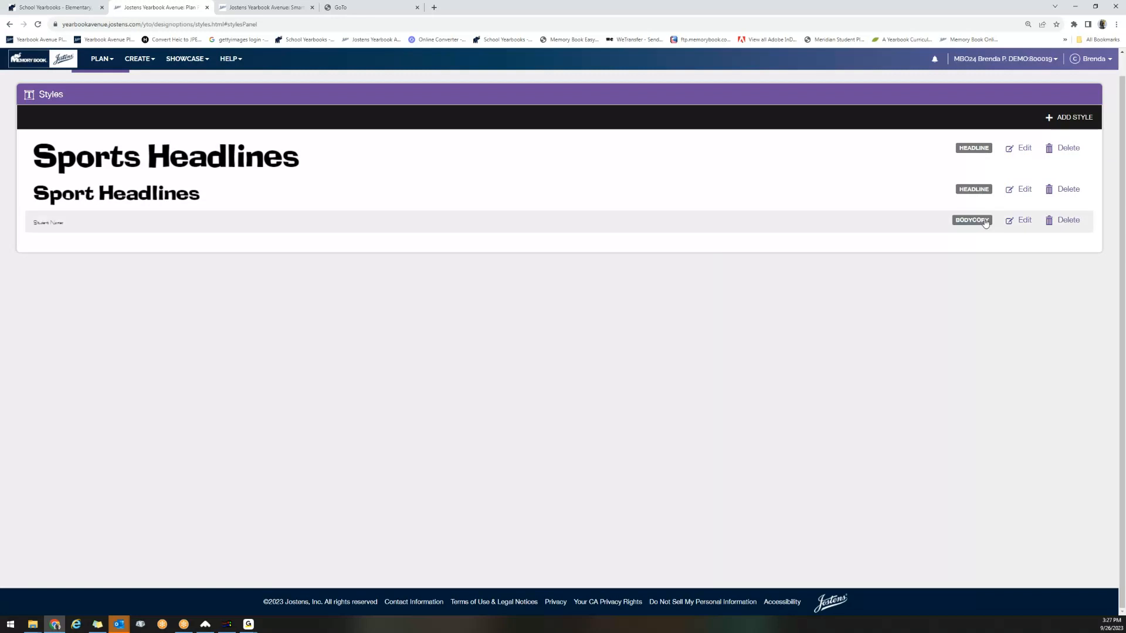
Reopen the Student Names style to look over its editable settings and save it again.
click(1024, 221)
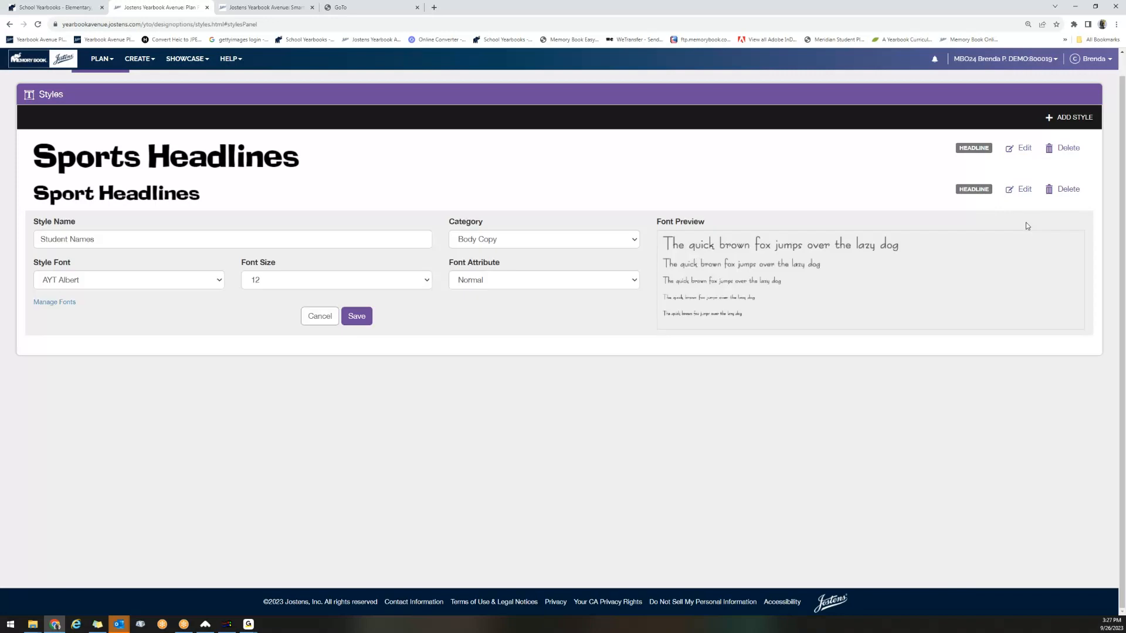
click(357, 316)
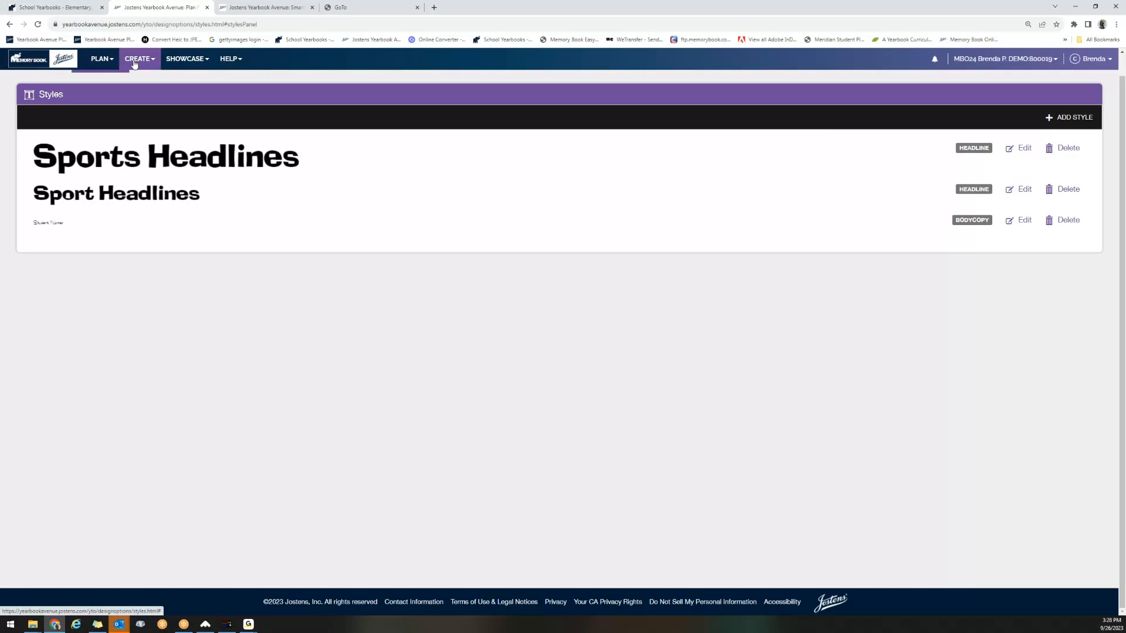
Open the ReplayIt Private Photo Submission settings.
click(102, 60)
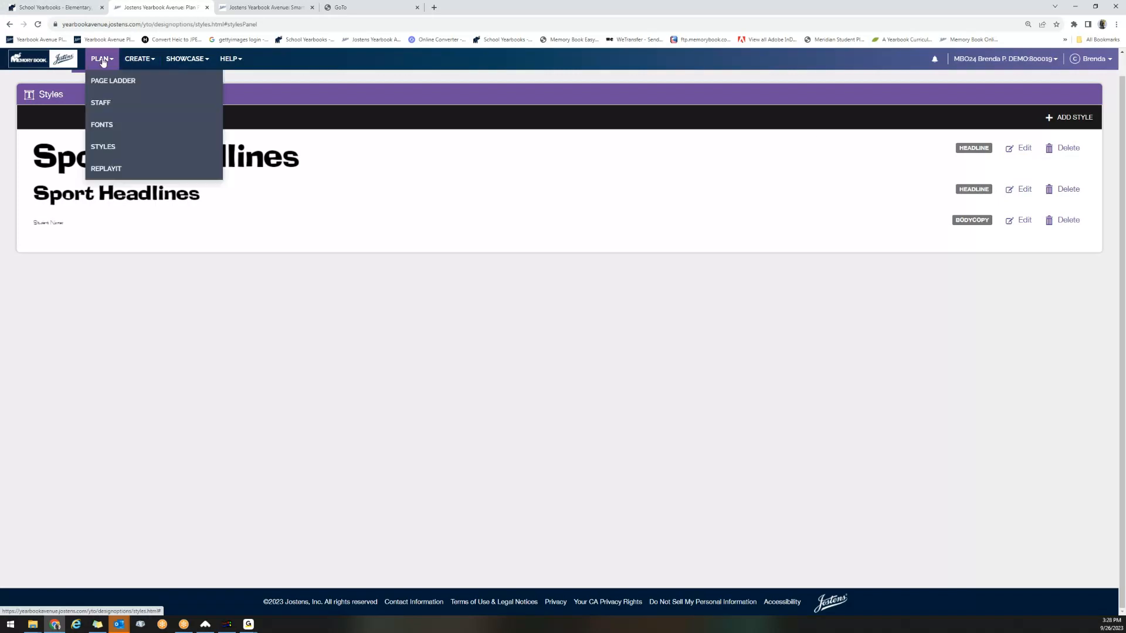
click(104, 170)
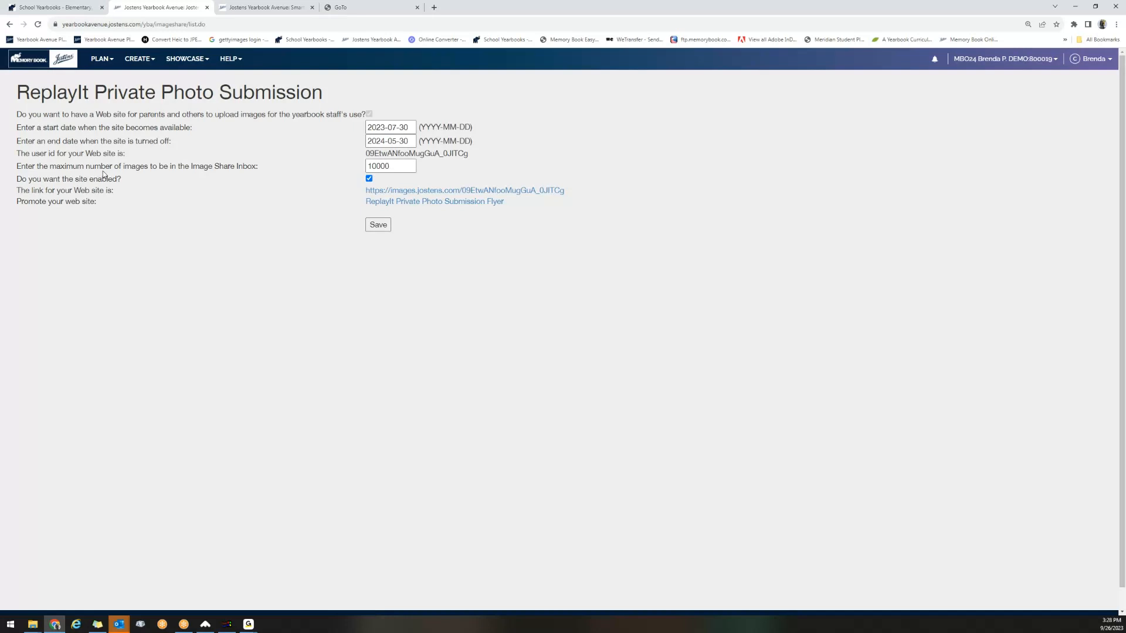
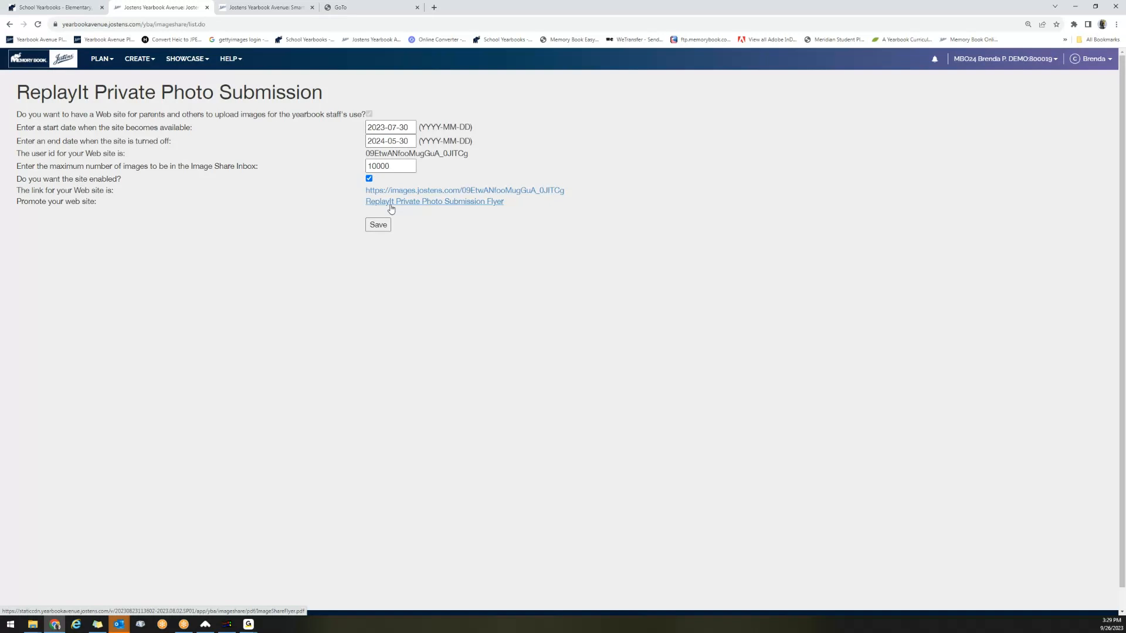
Open the private photo submission website link in a new browser tab and bring that upload page into view.
right_click(413, 194)
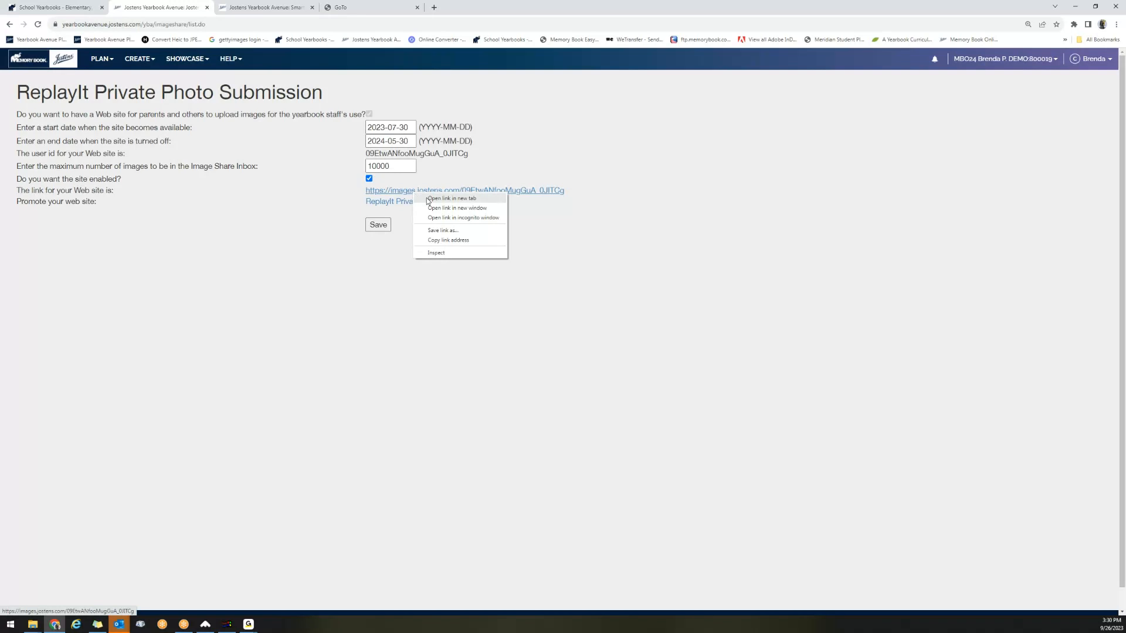
click(428, 199)
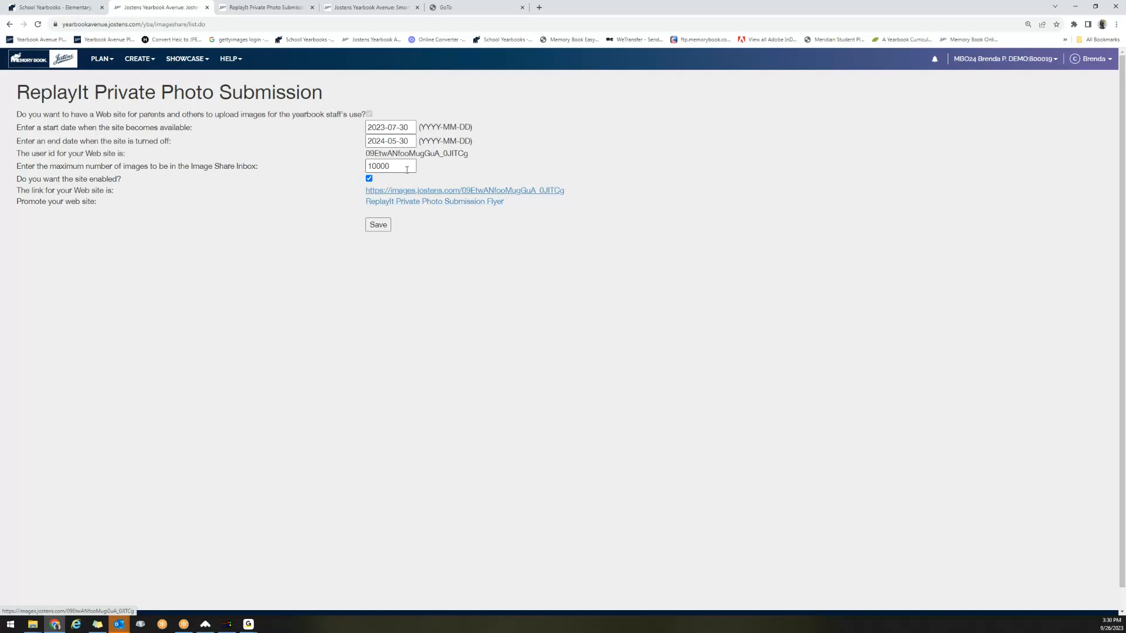
click(366, 8)
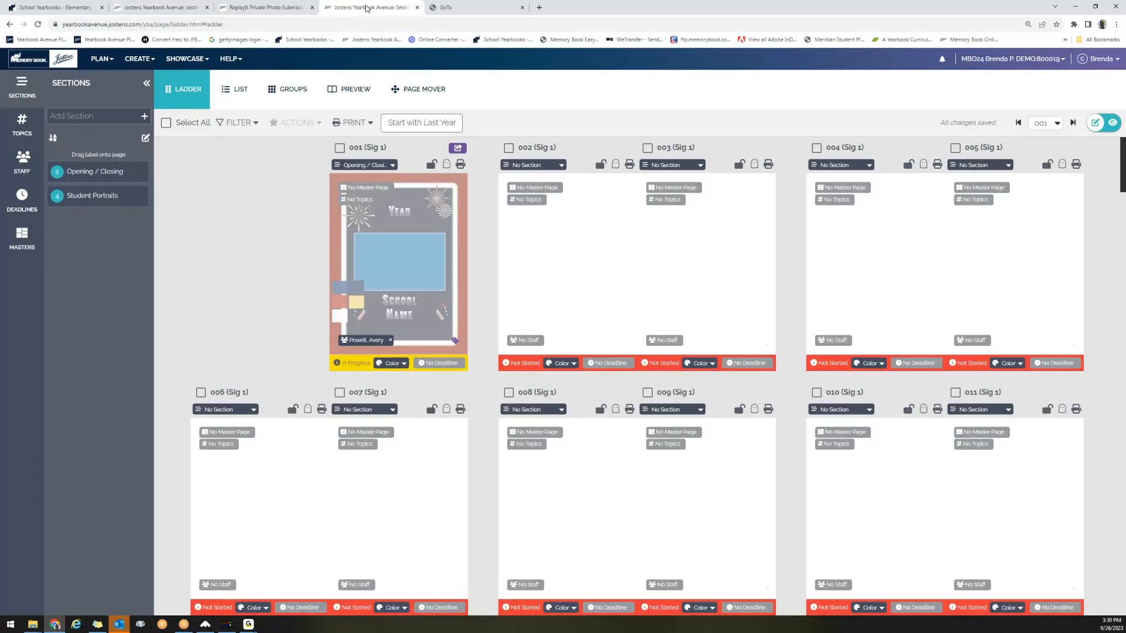
click(295, 9)
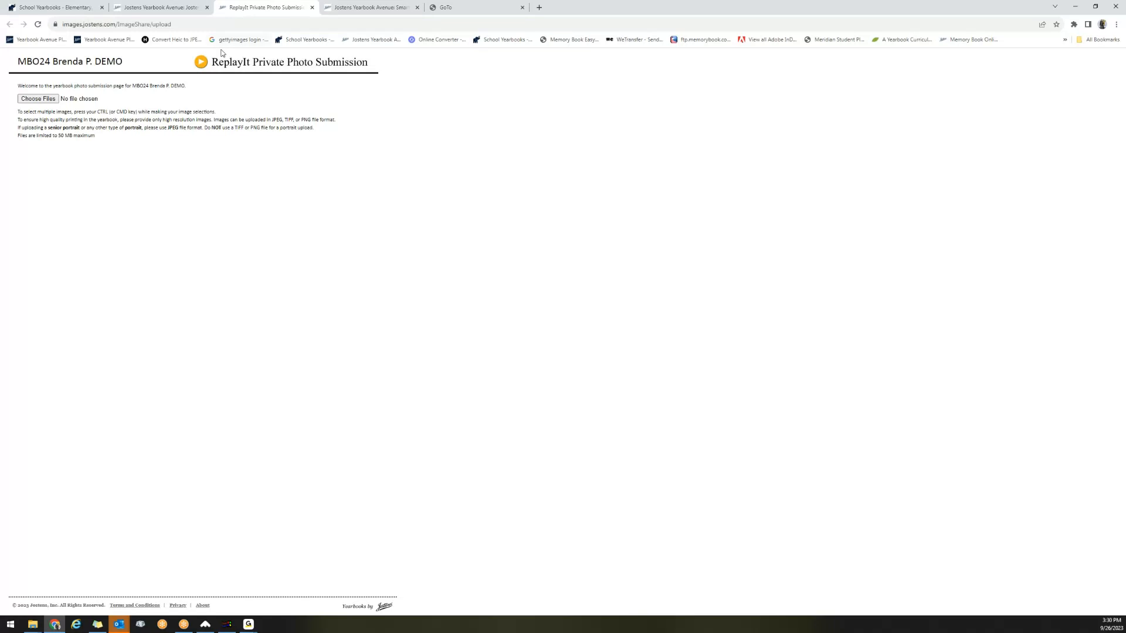
Choose 2023 Backpack.jpg from the Pictures folder as the photo to submit.
click(38, 98)
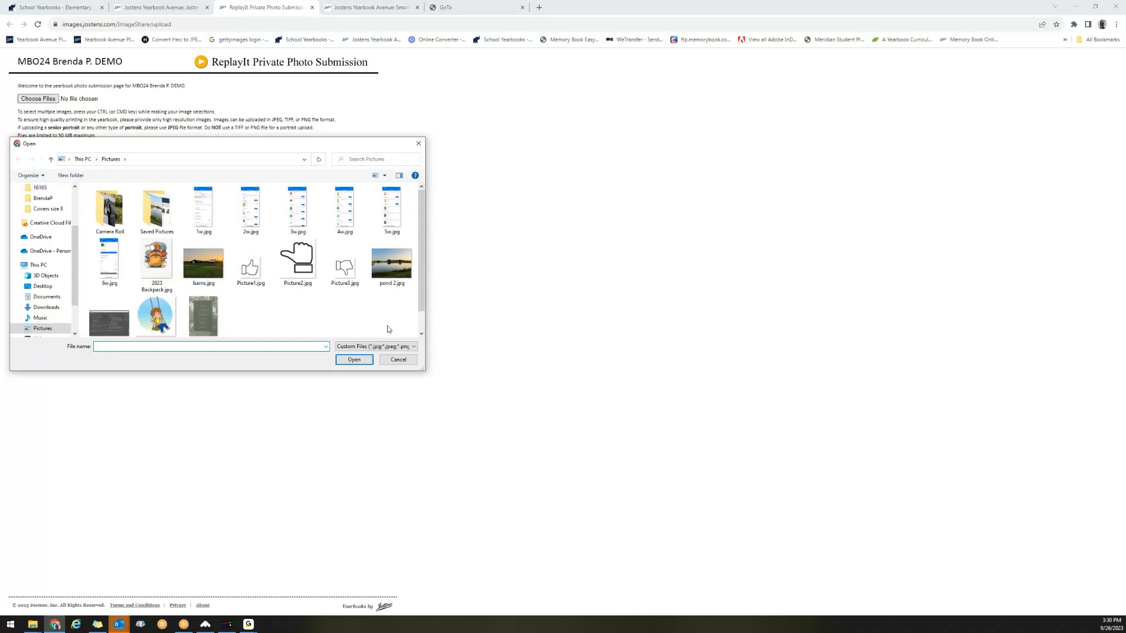
click(156, 278)
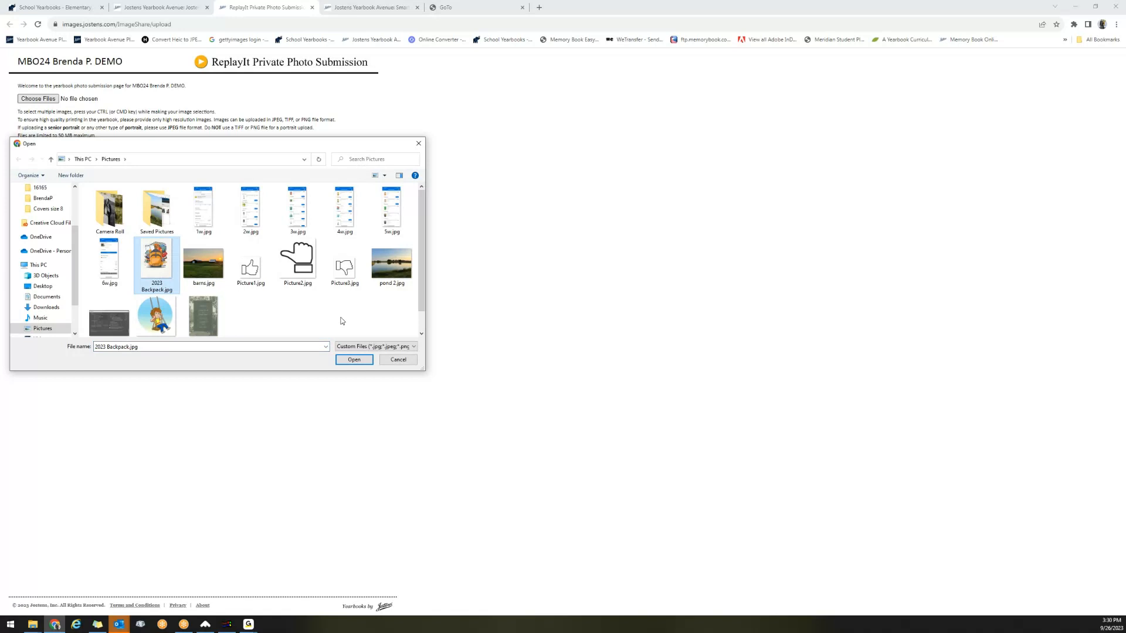
click(354, 360)
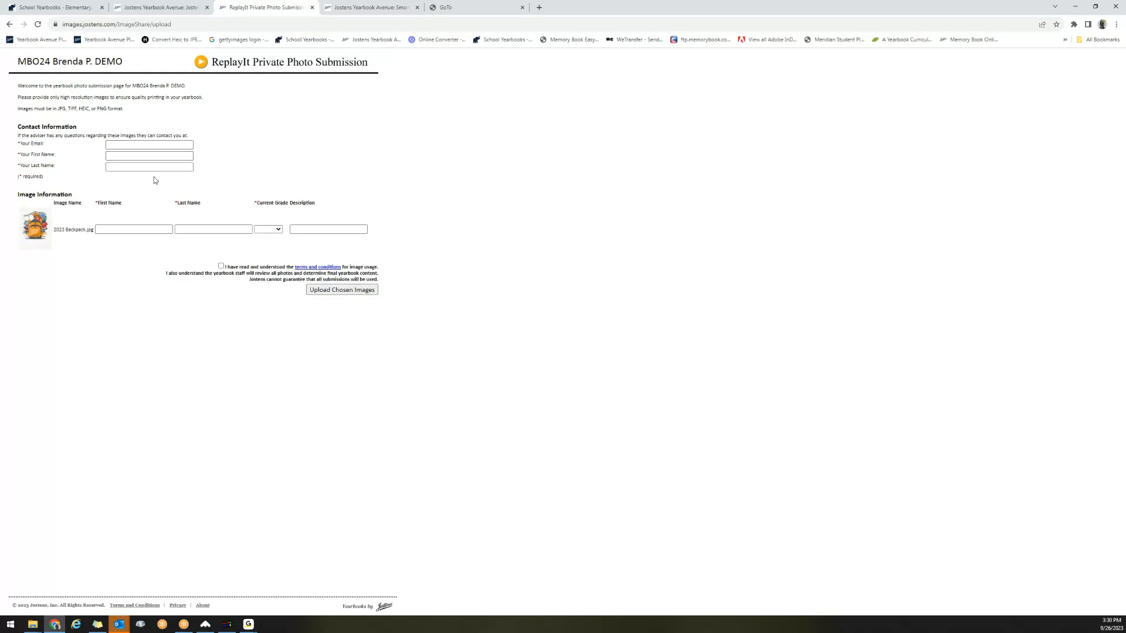
Enter the first and last name for the backpack image with grade NA, accept the image usage terms and try to upload it.
click(139, 230)
key(Tab)
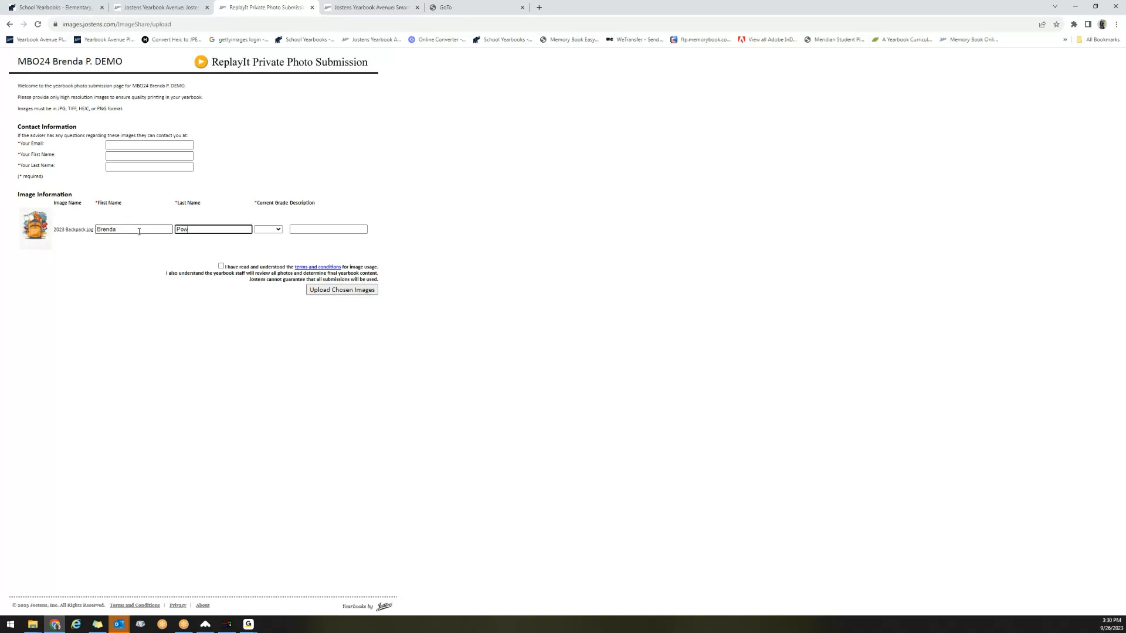
click(279, 230)
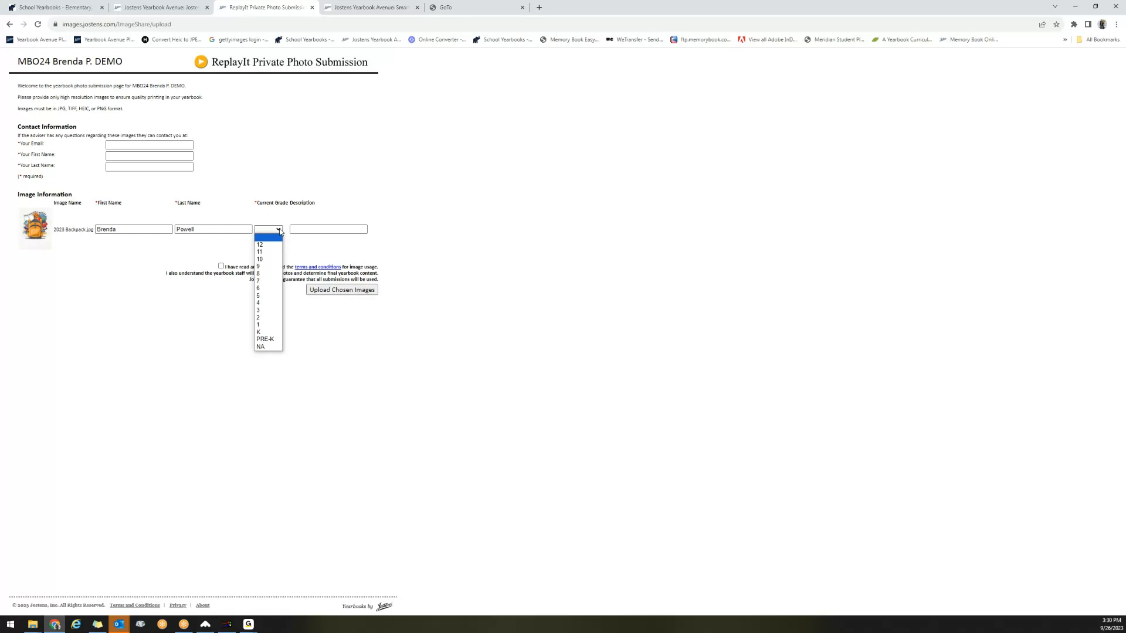
click(259, 347)
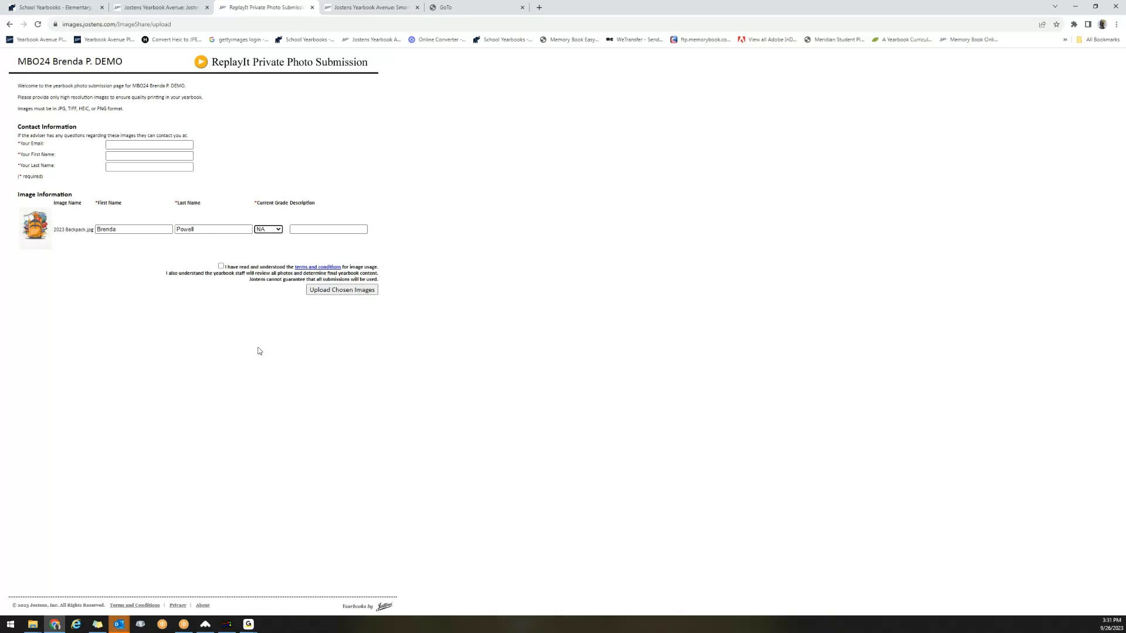
click(221, 267)
click(328, 292)
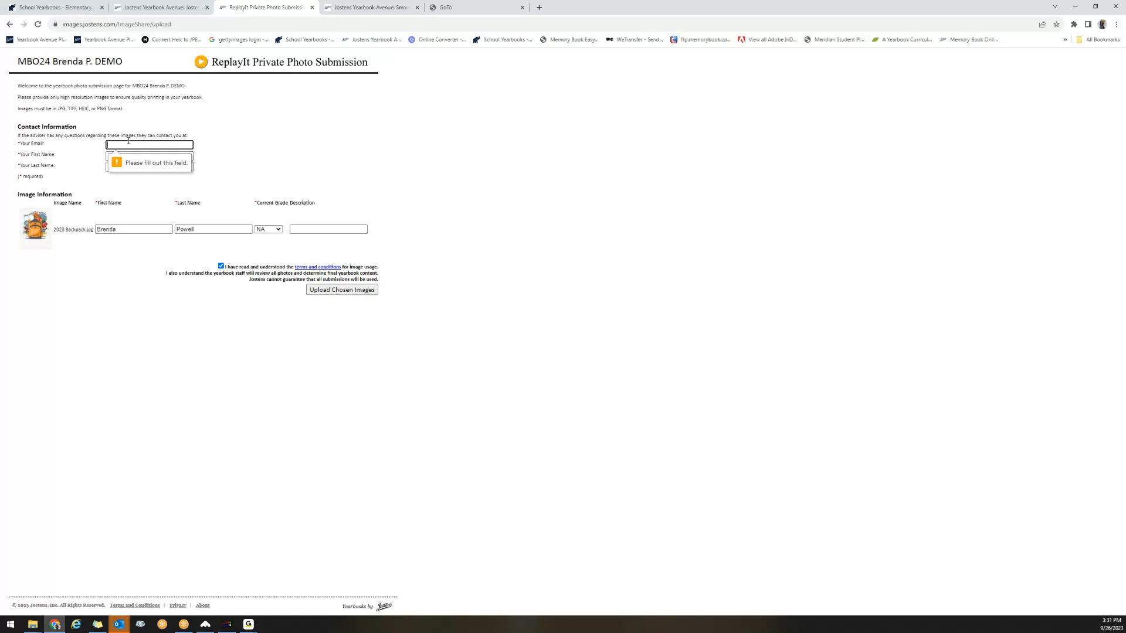
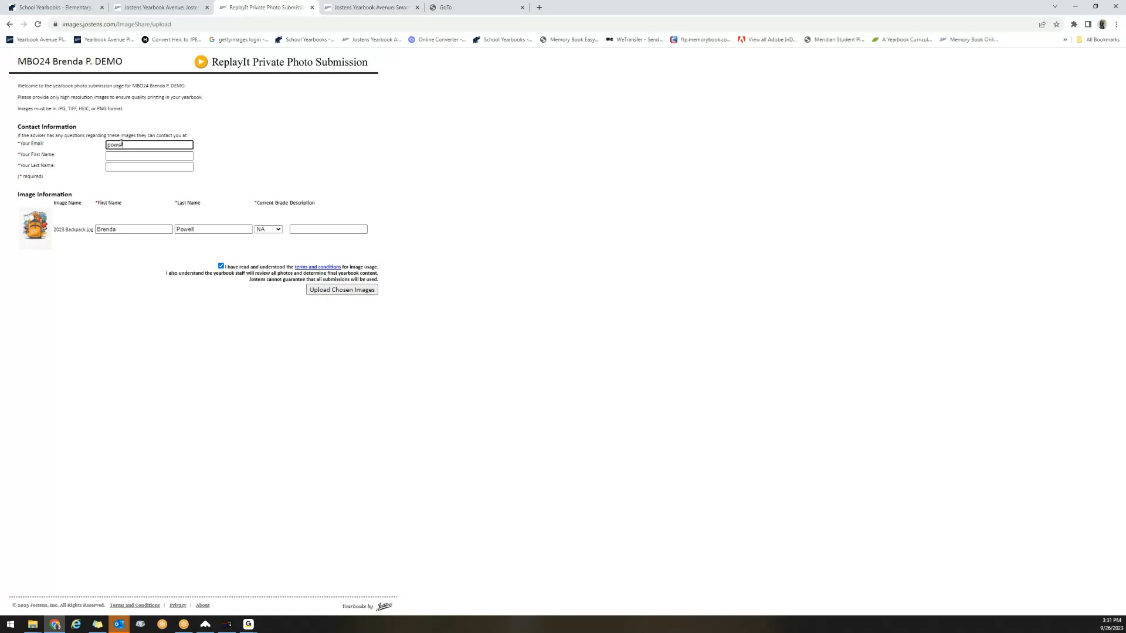
Fill in the contact information with the submitter's e-mail, first name and last name.
key(Tab)
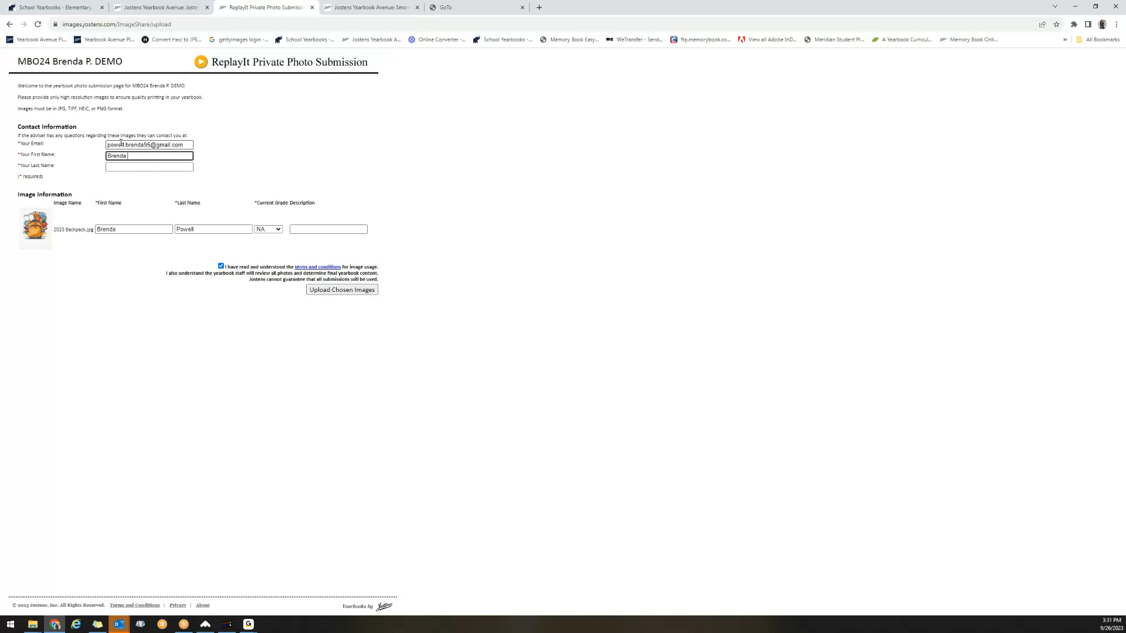
key(Tab)
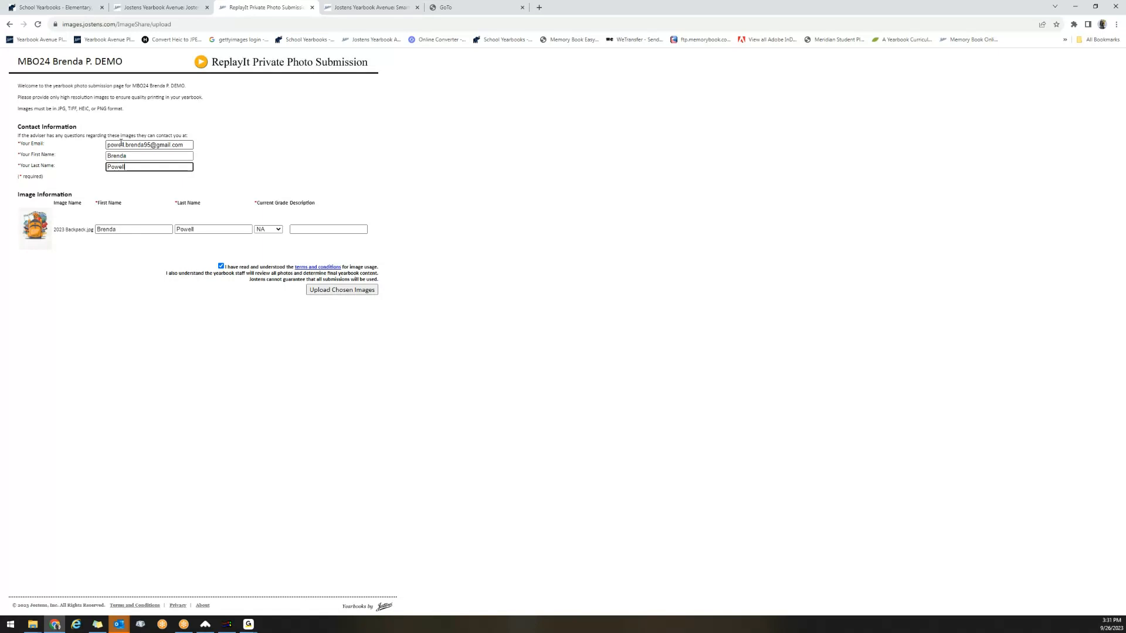
Set the backpack image's current grade to 12 and upload the chosen image.
click(321, 291)
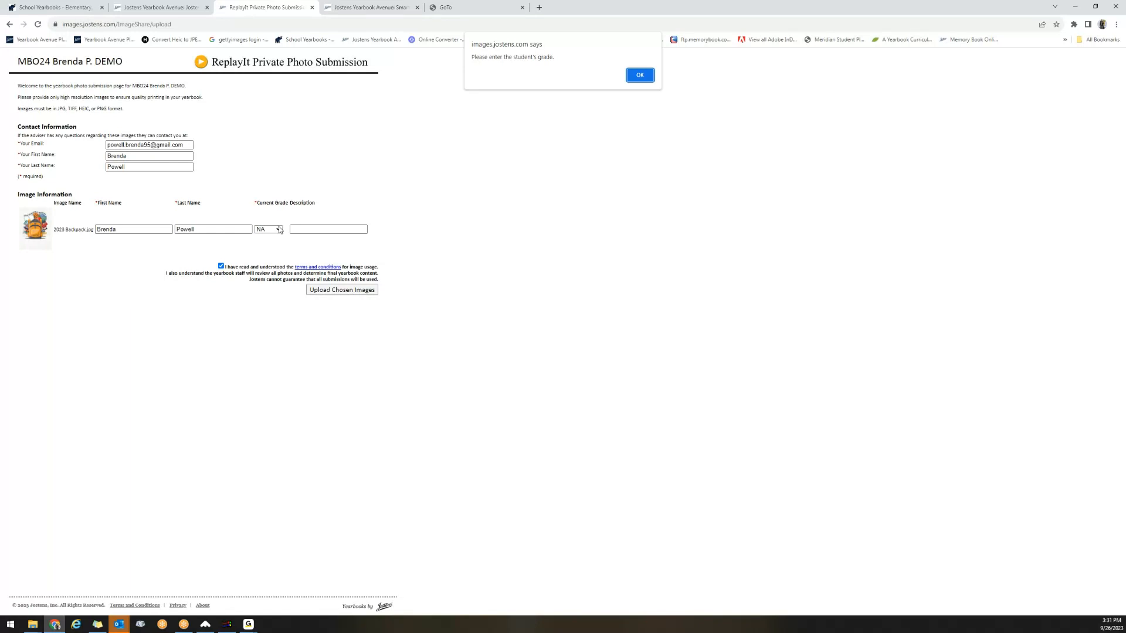
click(636, 79)
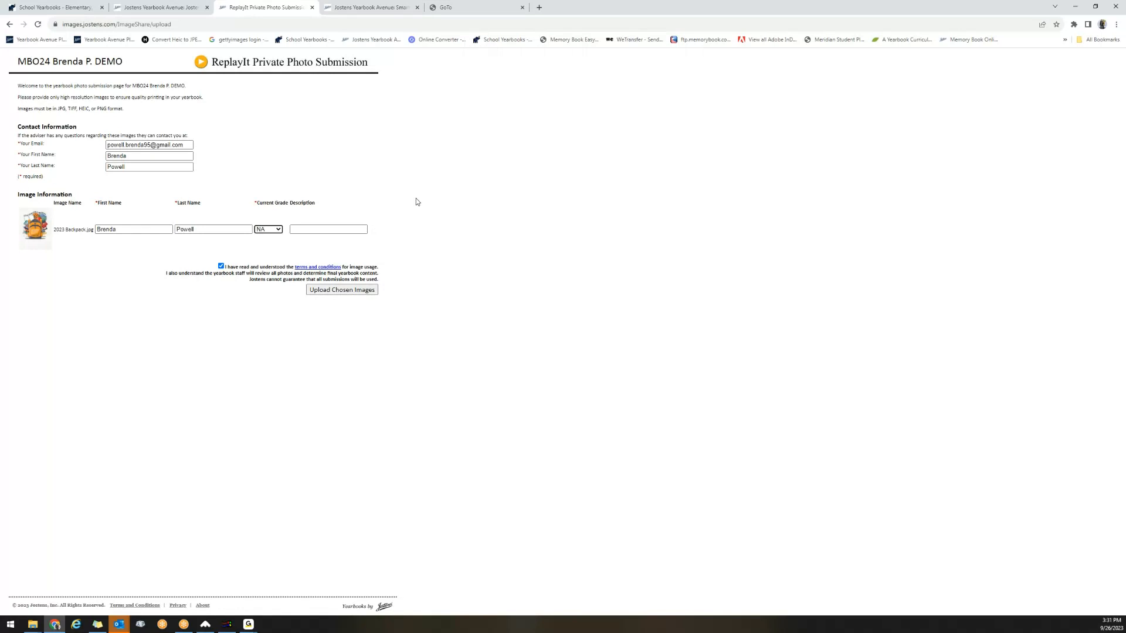
click(274, 230)
click(272, 245)
click(324, 292)
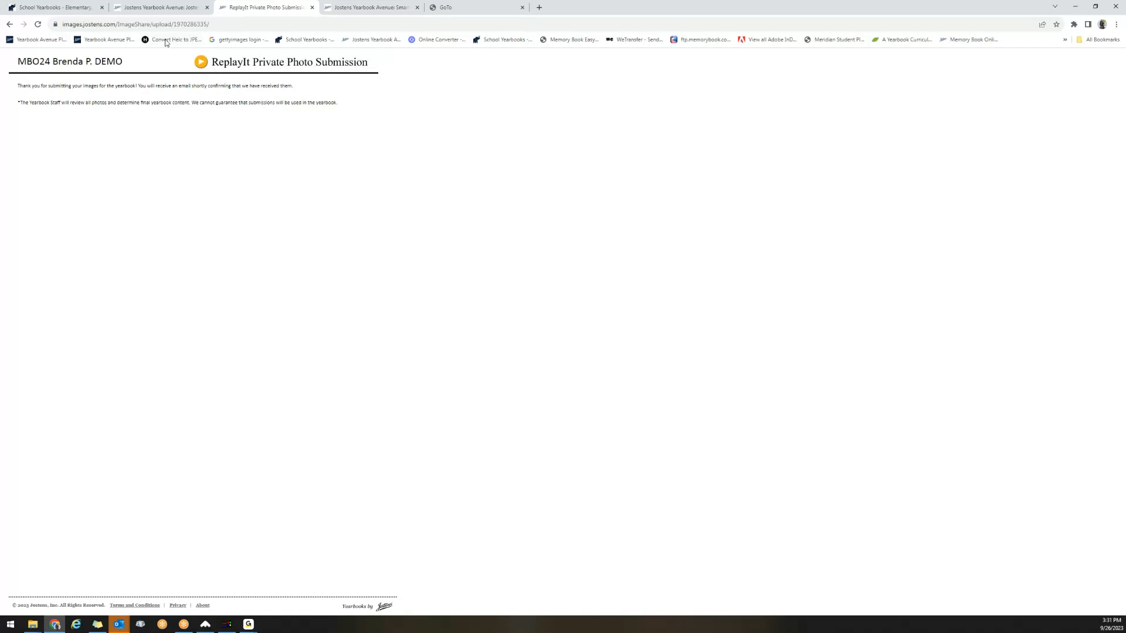
click(157, 11)
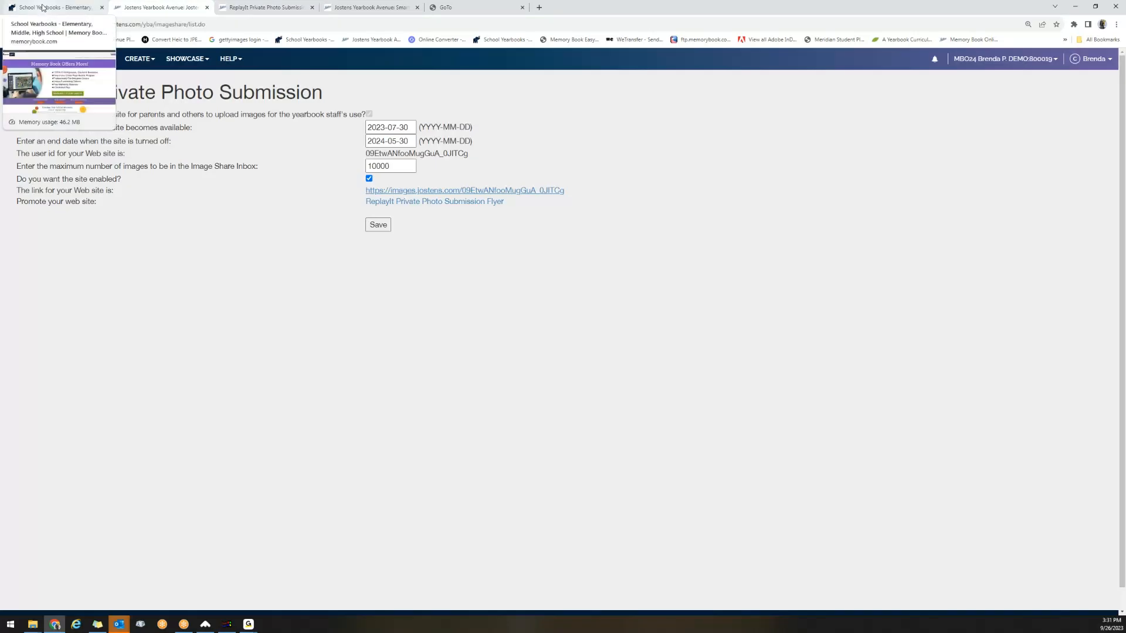
click(42, 8)
click(133, 10)
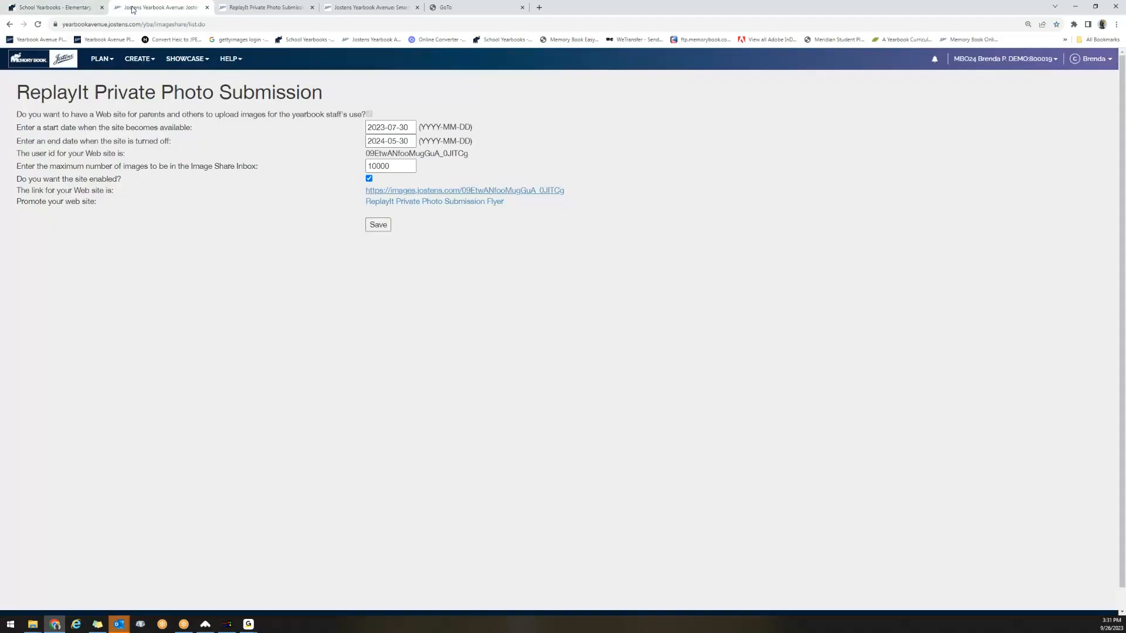
click(9, 25)
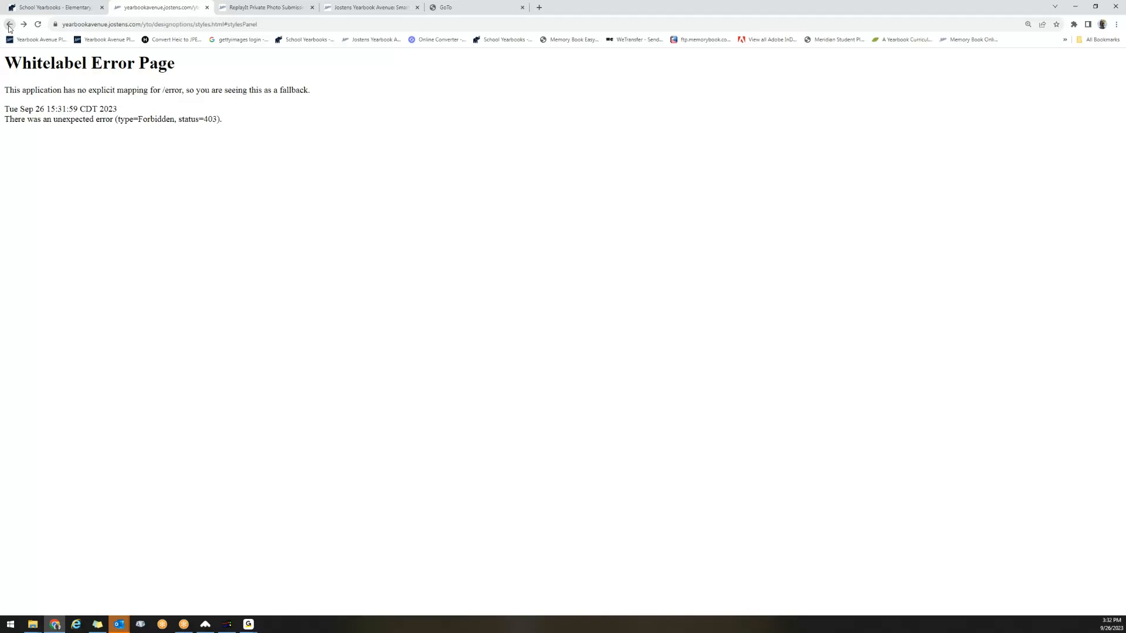
click(9, 26)
click(41, 27)
click(48, 11)
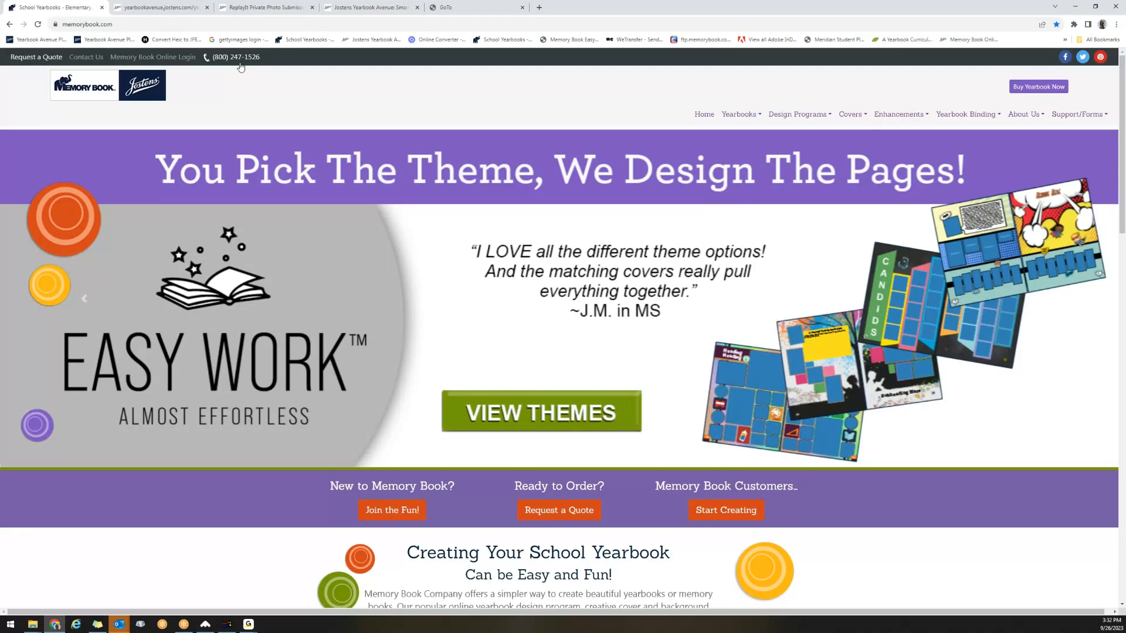
click(110, 41)
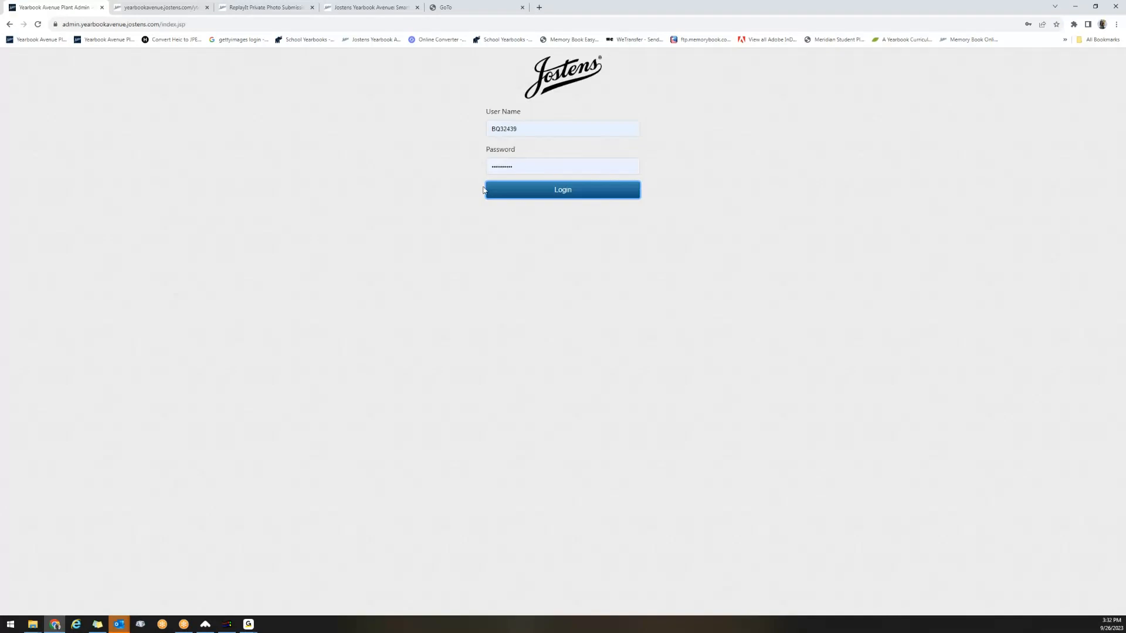
click(158, 7)
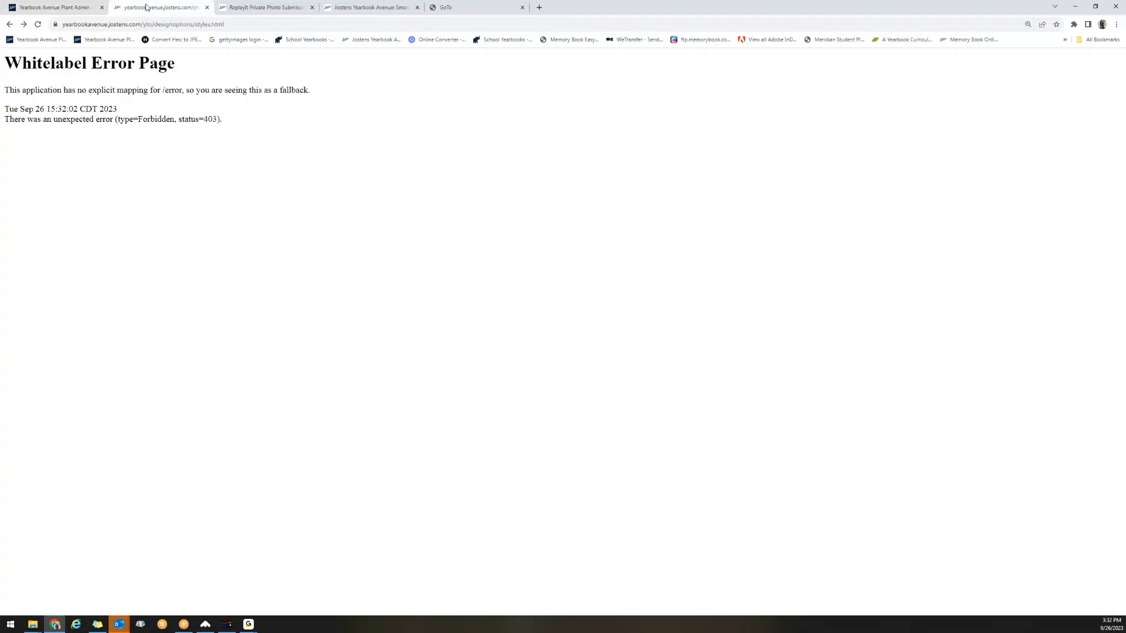
click(272, 10)
Try to open the Staff page from the page ladder site and go back.
click(330, 9)
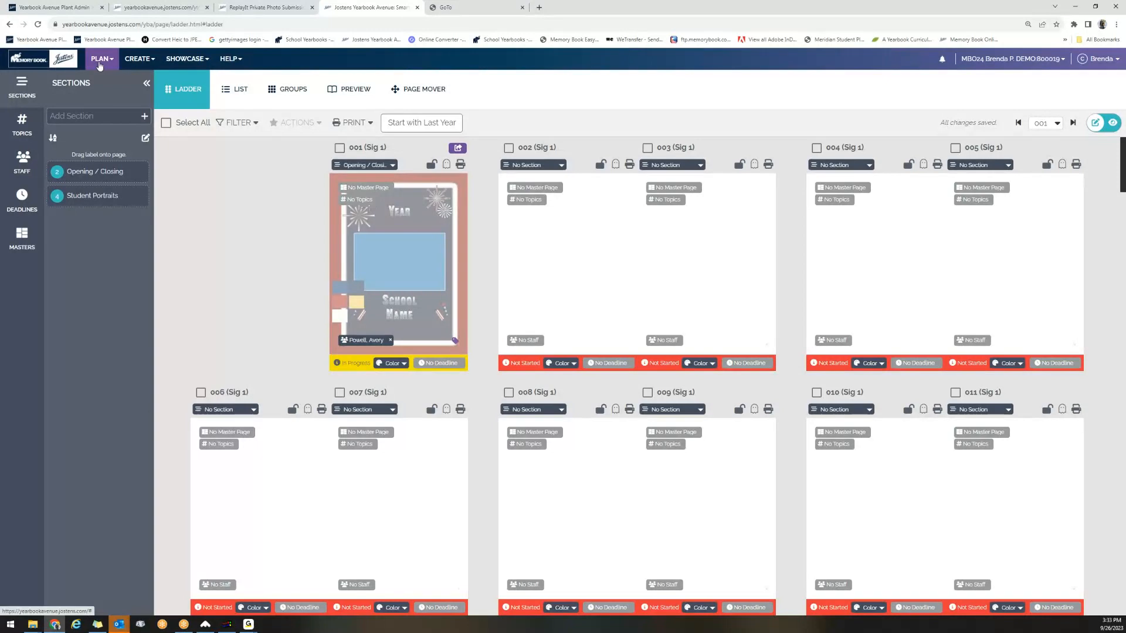
click(99, 62)
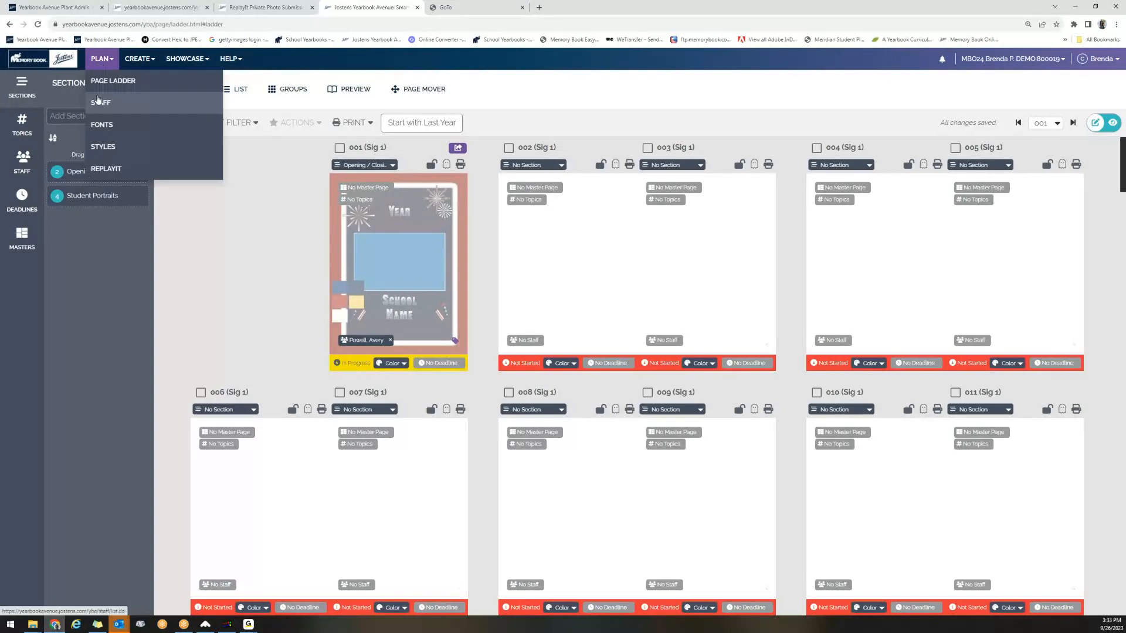
click(98, 102)
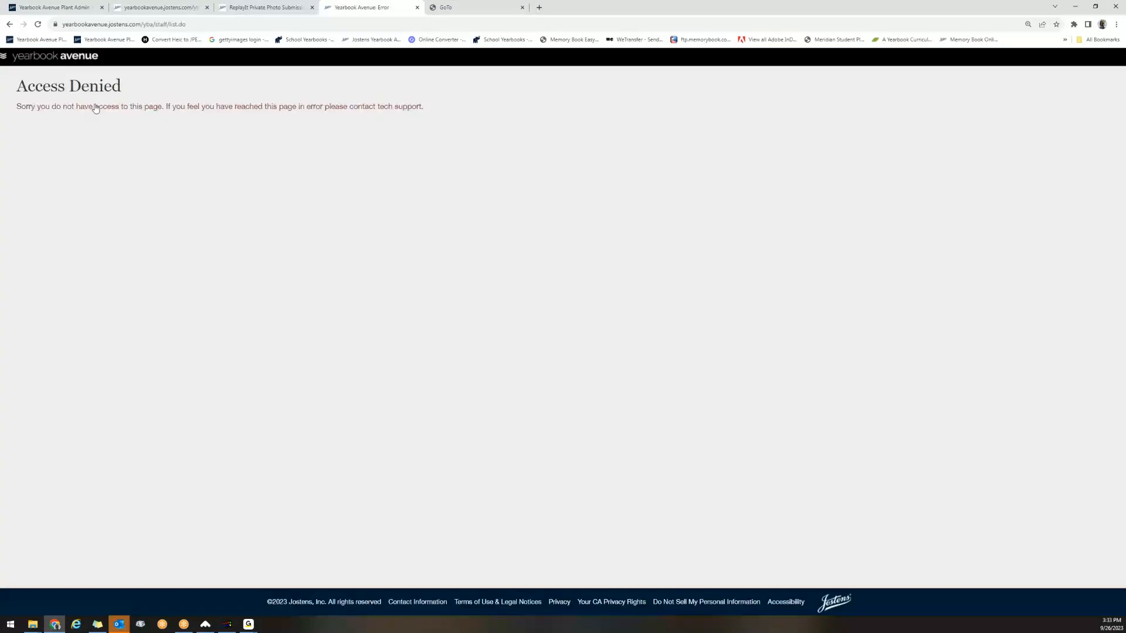
click(11, 23)
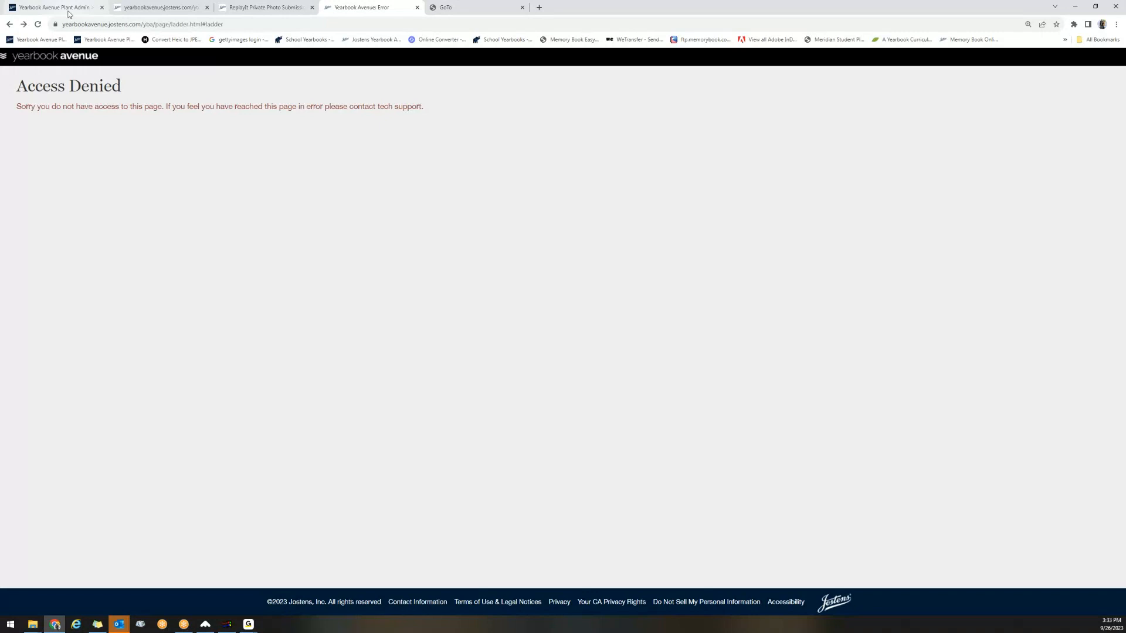
Log in again through the Memory Book Online login page for 2024 with the yearbook's job number.
click(971, 40)
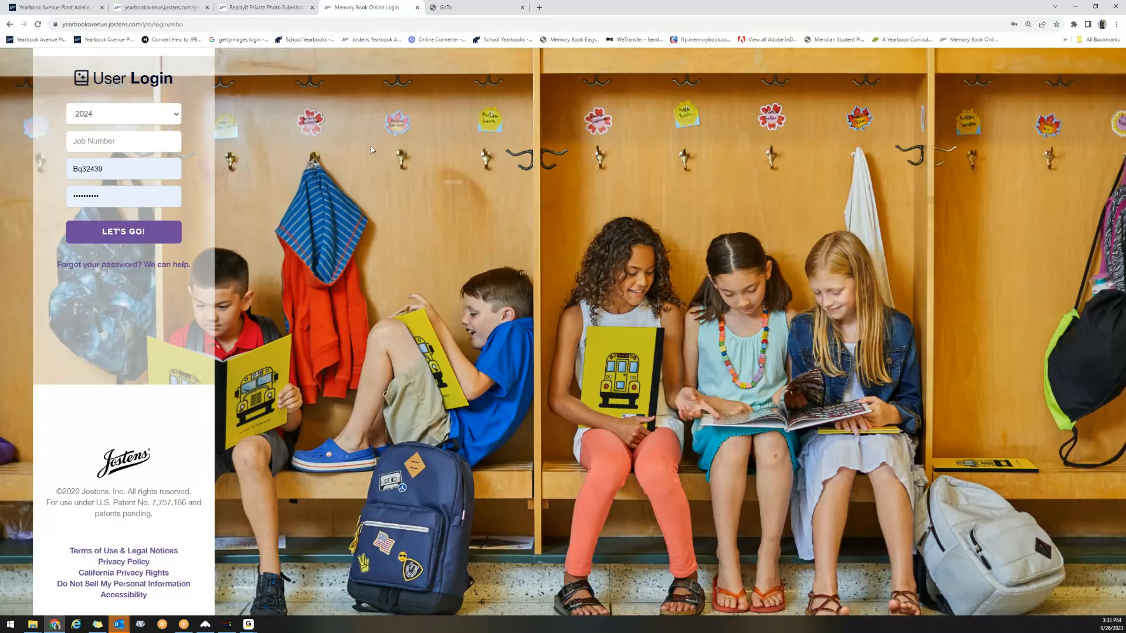
click(101, 144)
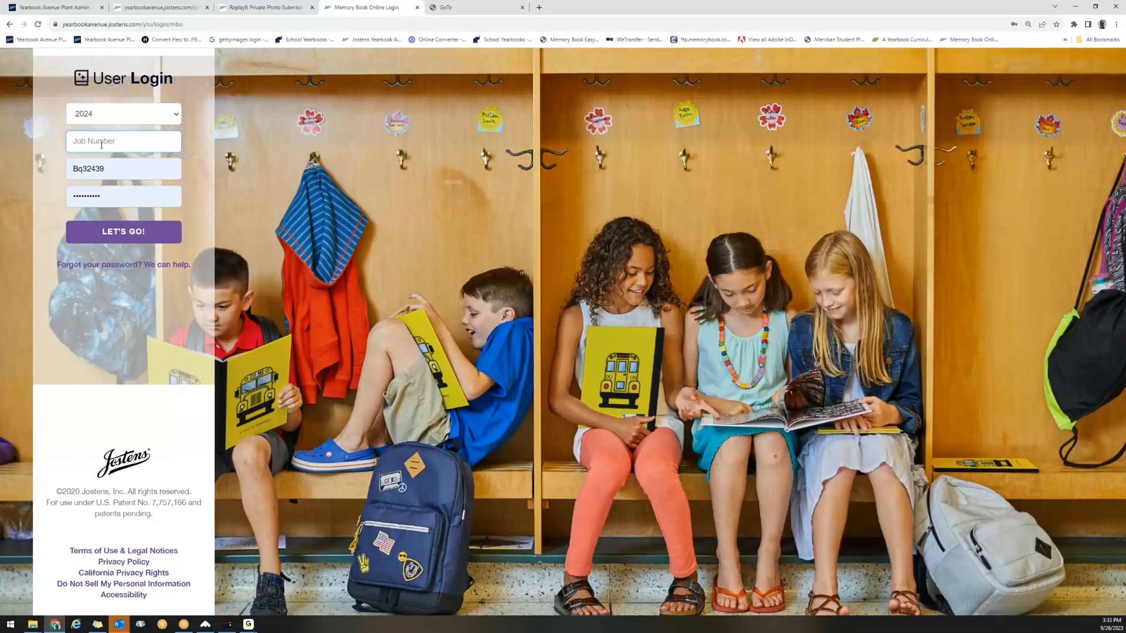
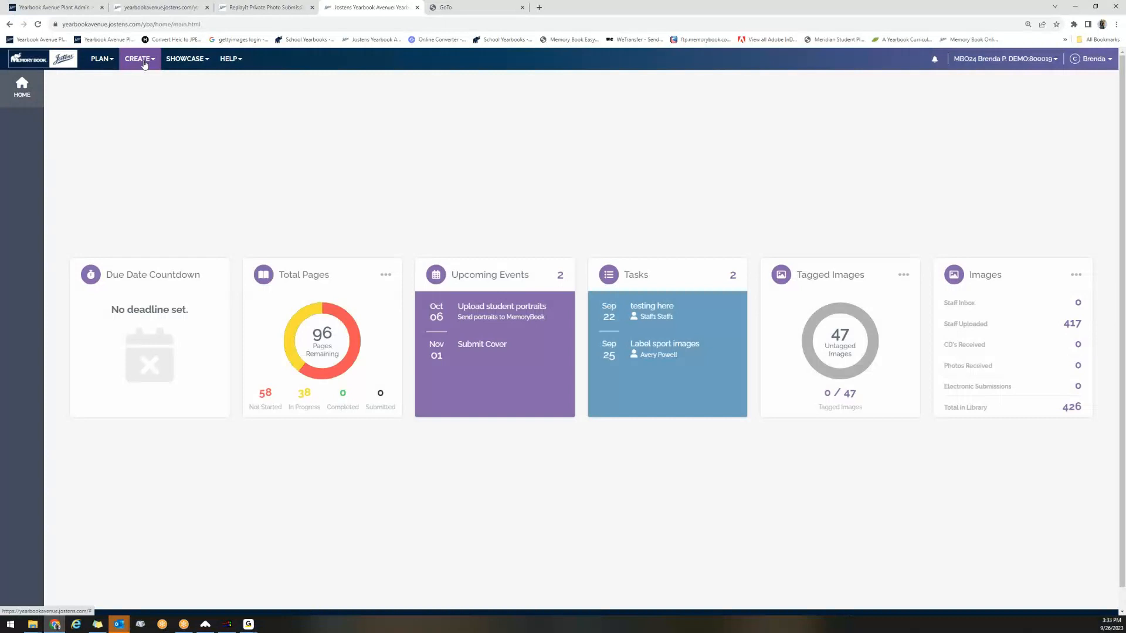
View the ReplayIt inbox and the Portrait category's folders in the Image Library, and return to the home page.
click(144, 61)
click(150, 147)
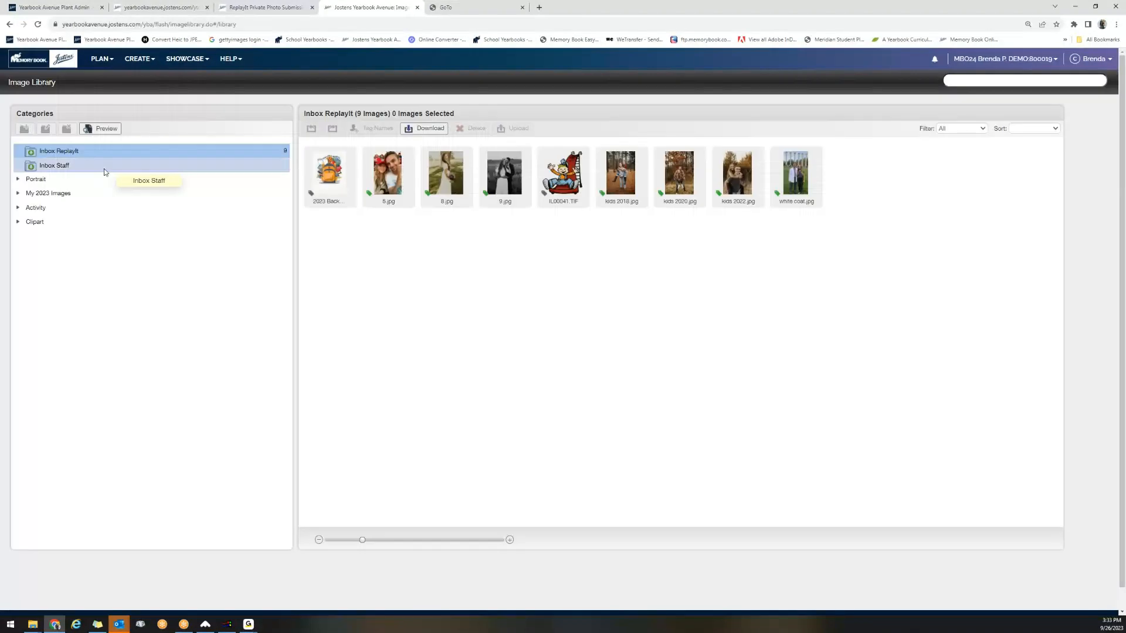
click(18, 181)
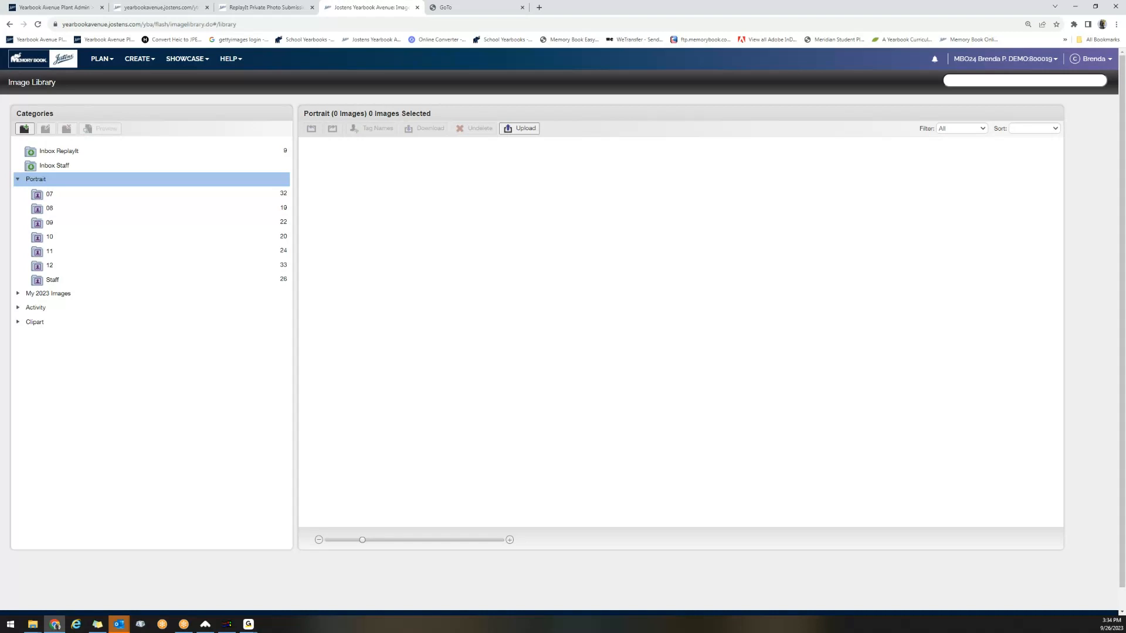
click(71, 63)
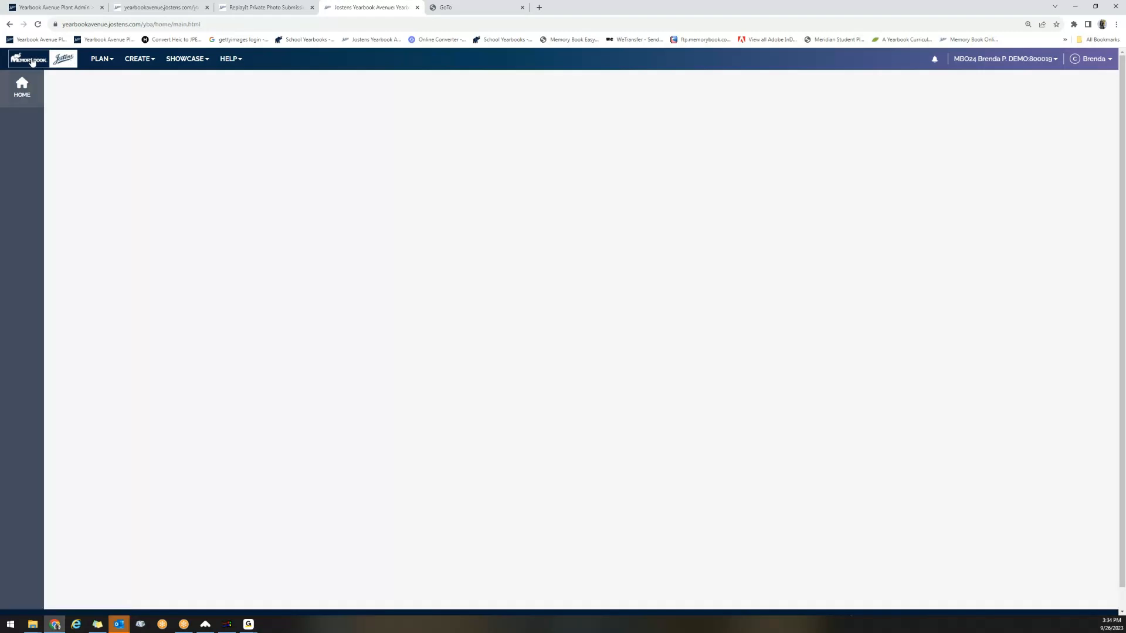